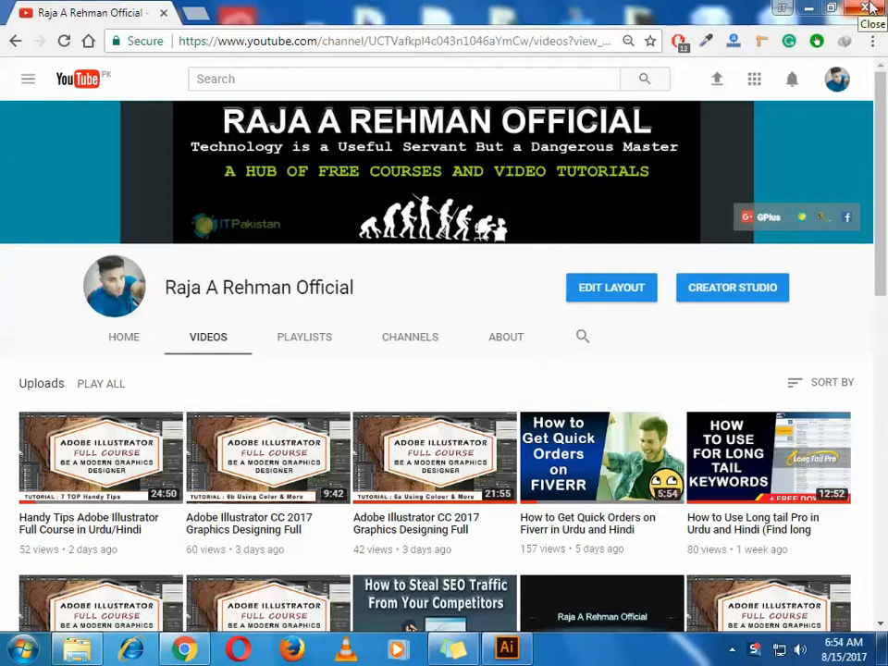
Step: Open the "08 - Creating Shapes" Illustrator file from the Adobe Illustrator Course Excersices folder on the desktop
click(520, 648)
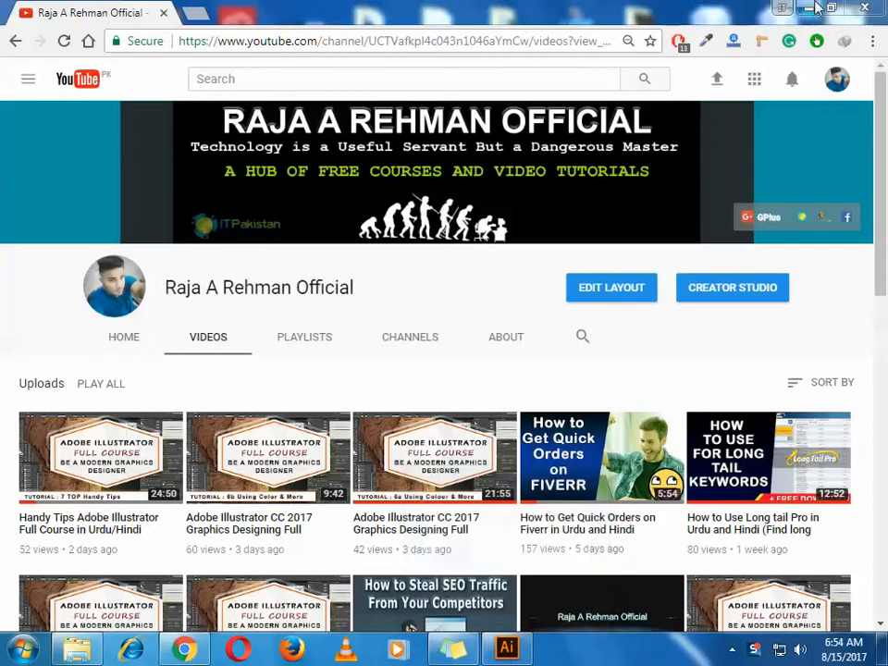
key(super+d)
double_click(573, 128)
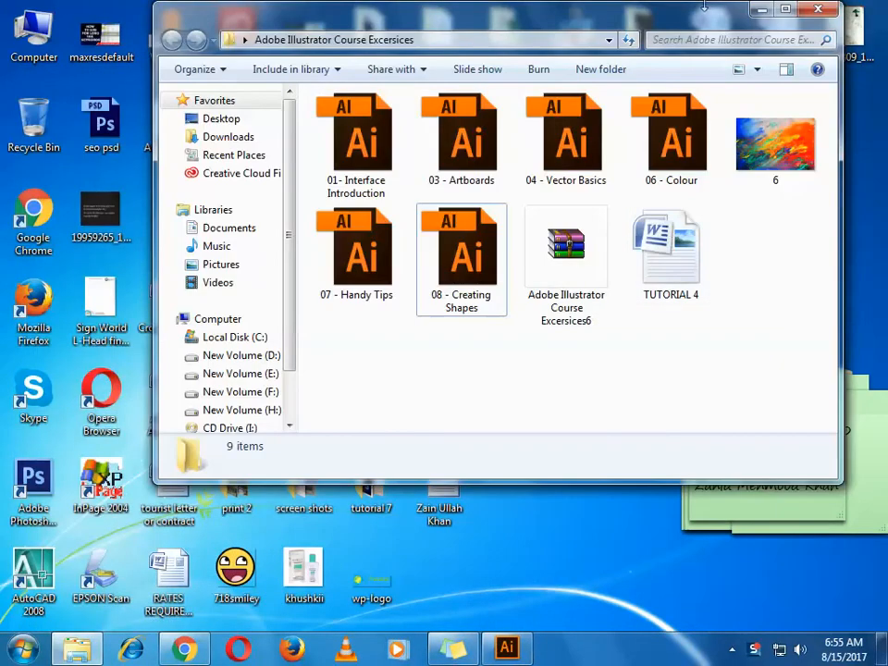
key(super+Up)
click(729, 153)
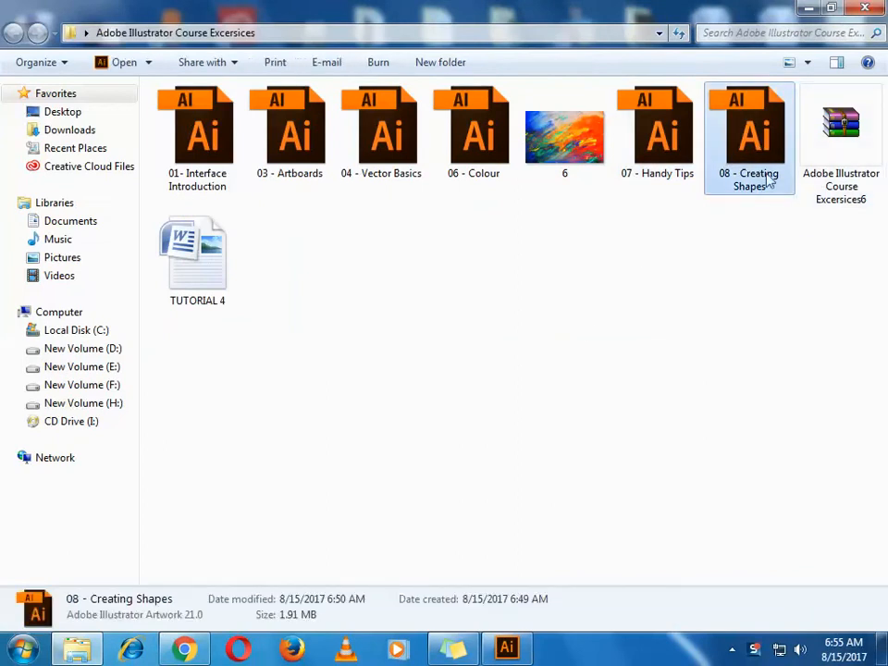
double_click(767, 130)
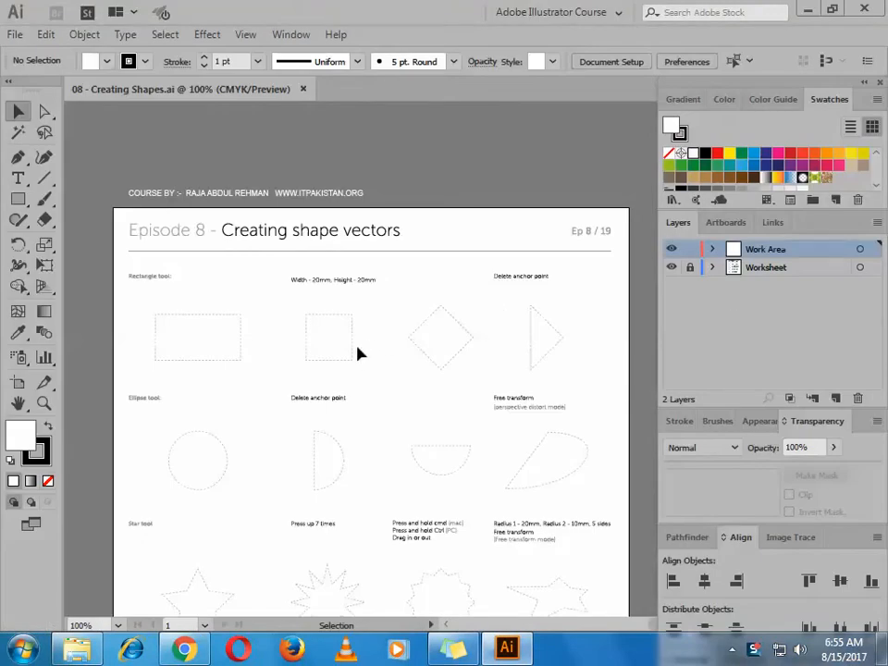
Step: Examine the worksheet's rectangle, ellipse, star and polygon exercises and their instructions
key(h)
drag(319, 357, 316, 331)
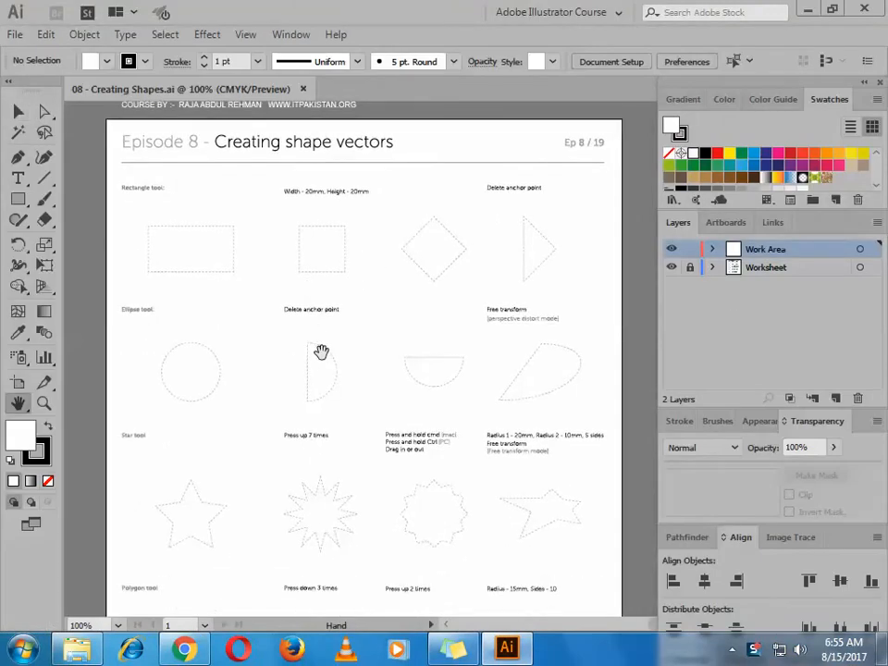
drag(333, 373, 351, 374)
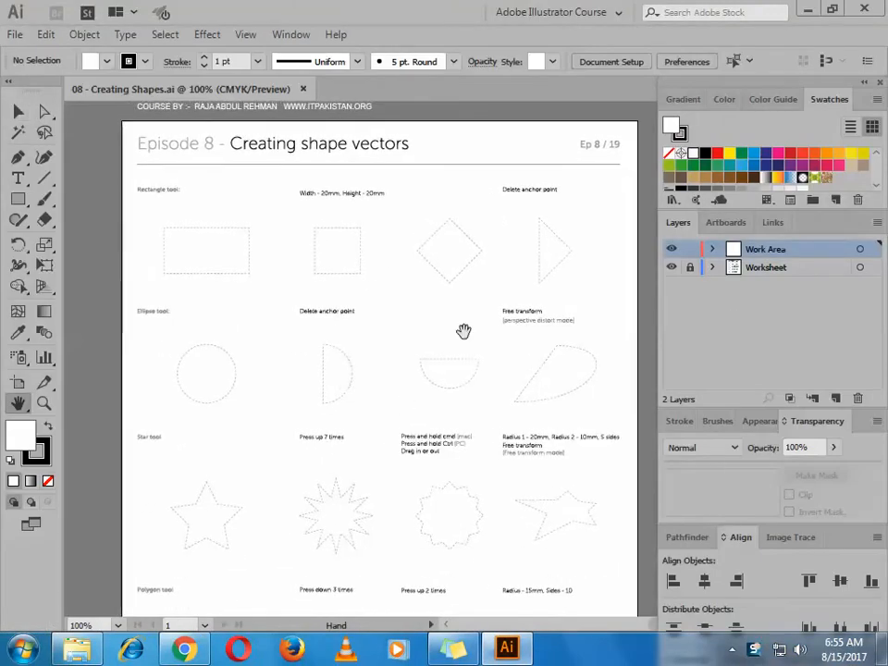
drag(454, 321, 448, 293)
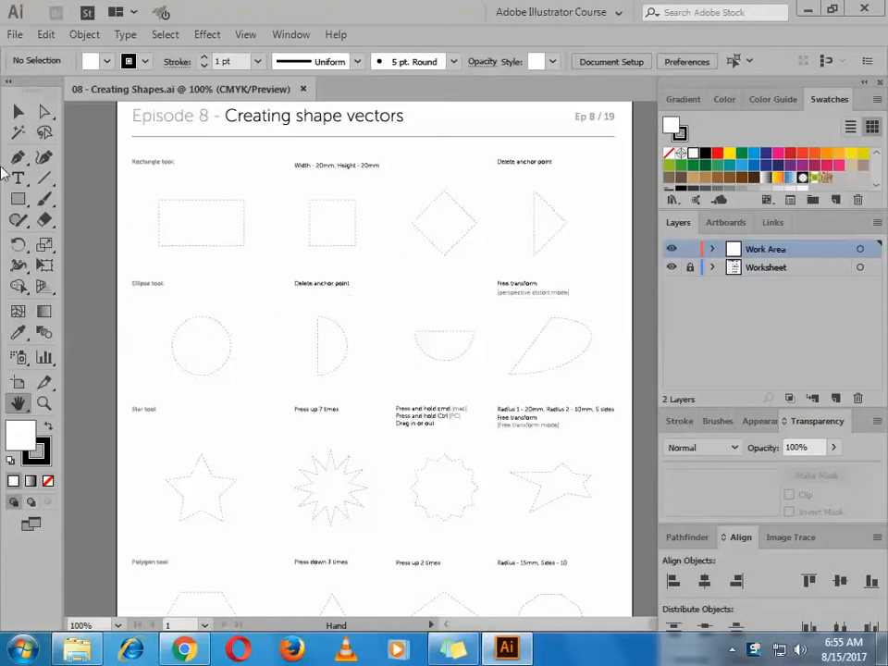
click(19, 113)
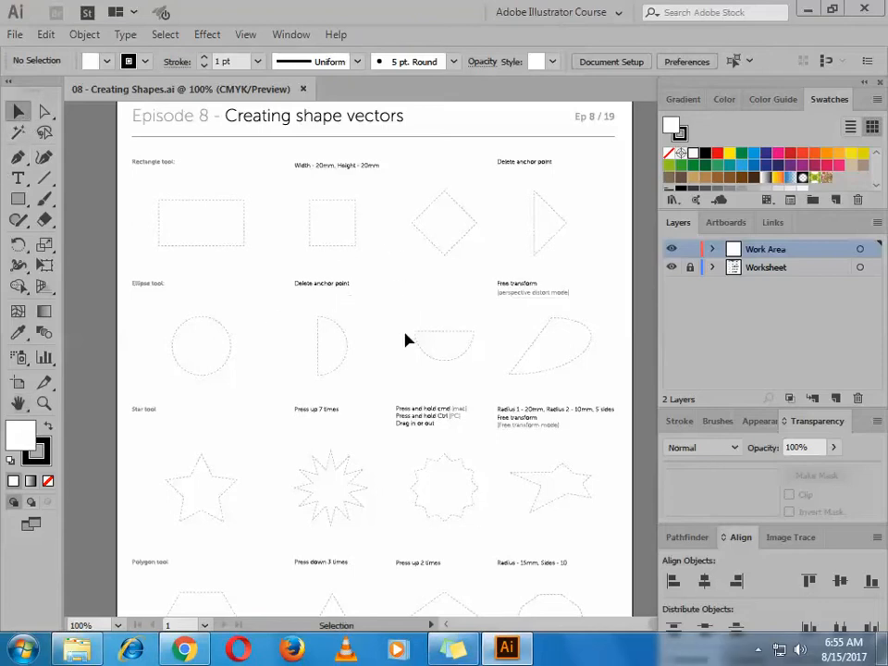
key(space)
drag(405, 333, 391, 303)
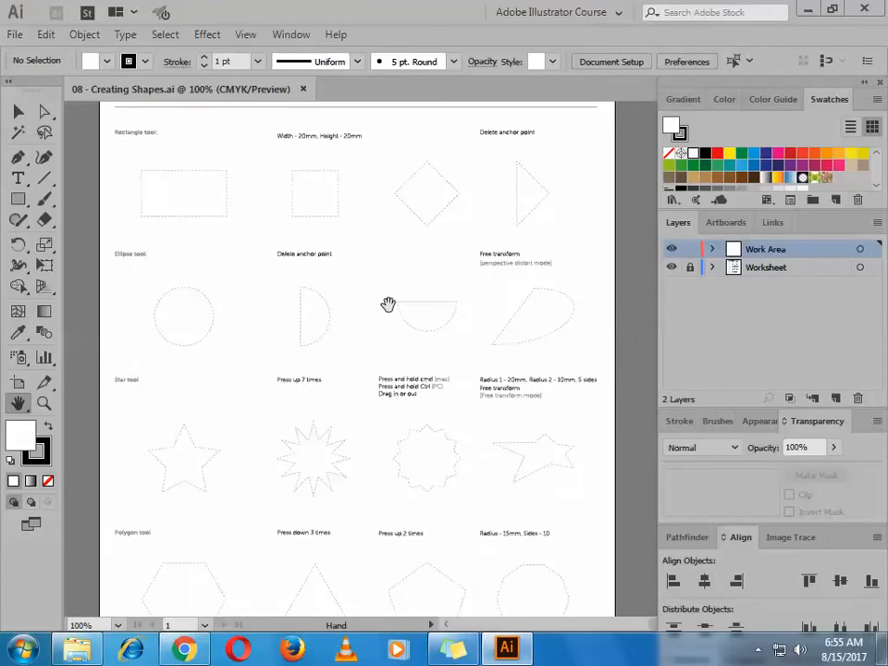
key(ctrl+space)
click(233, 193)
scroll(504, 412, up, 2)
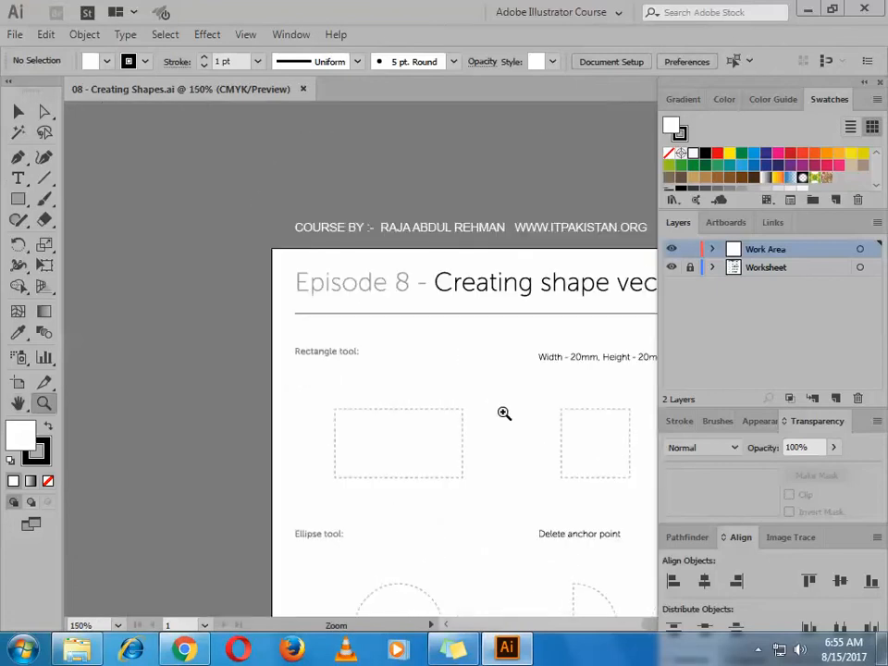
scroll(503, 412, down, 2)
key(space)
drag(404, 333, 234, 267)
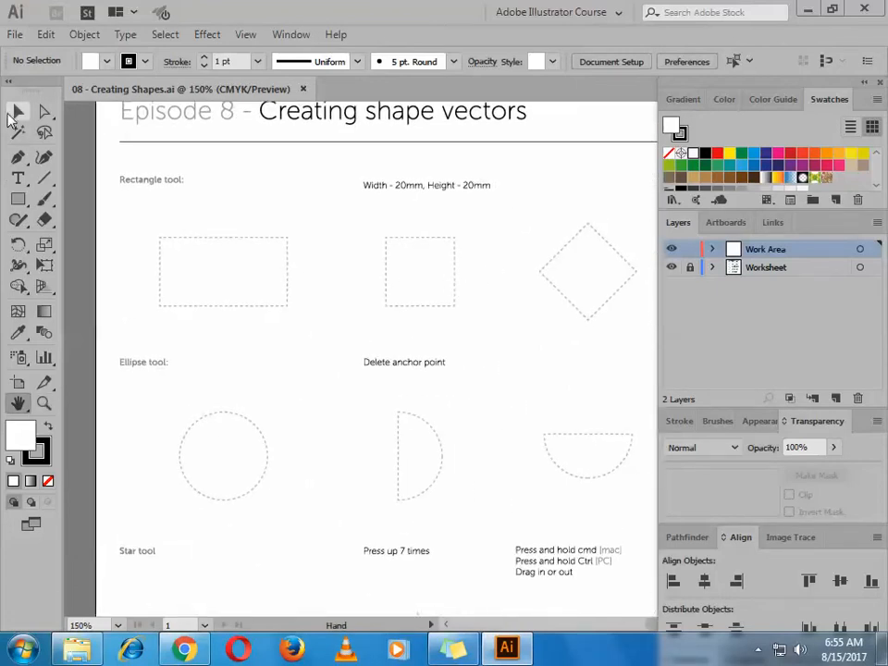
click(15, 112)
drag(287, 351, 333, 276)
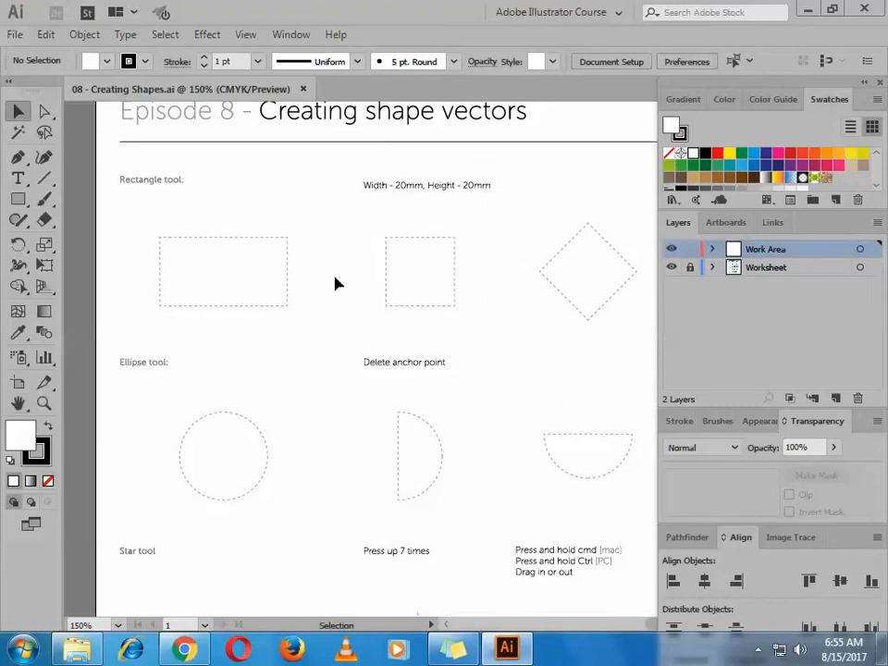
Step: Inspect the Rectangle tool exercise and its dashed outline closely at 300% zoom
key(z)
scroll(324, 296, down, 8)
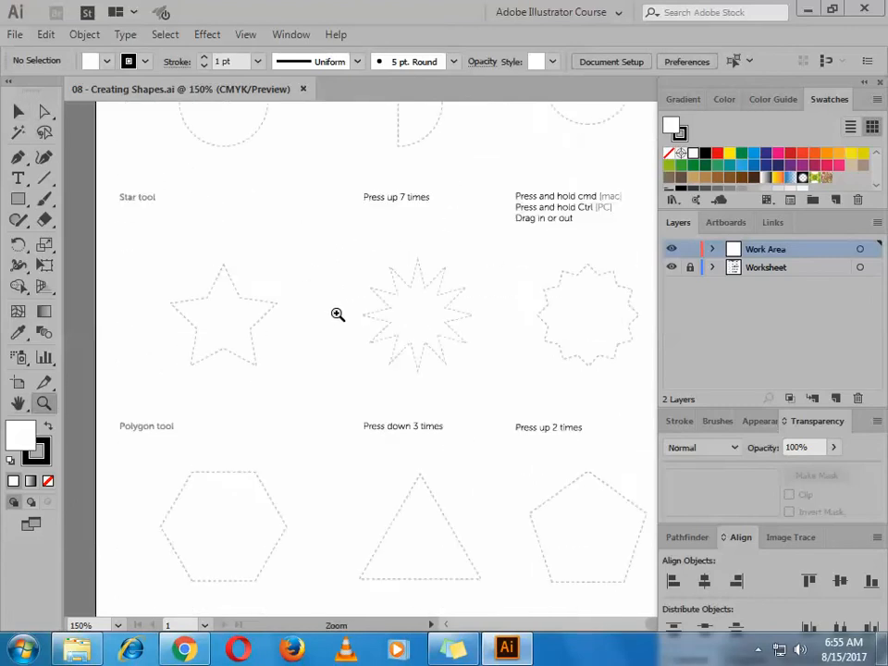
scroll(361, 373, up, 5)
scroll(297, 332, up, 3)
click(313, 351)
scroll(518, 368, up, 3)
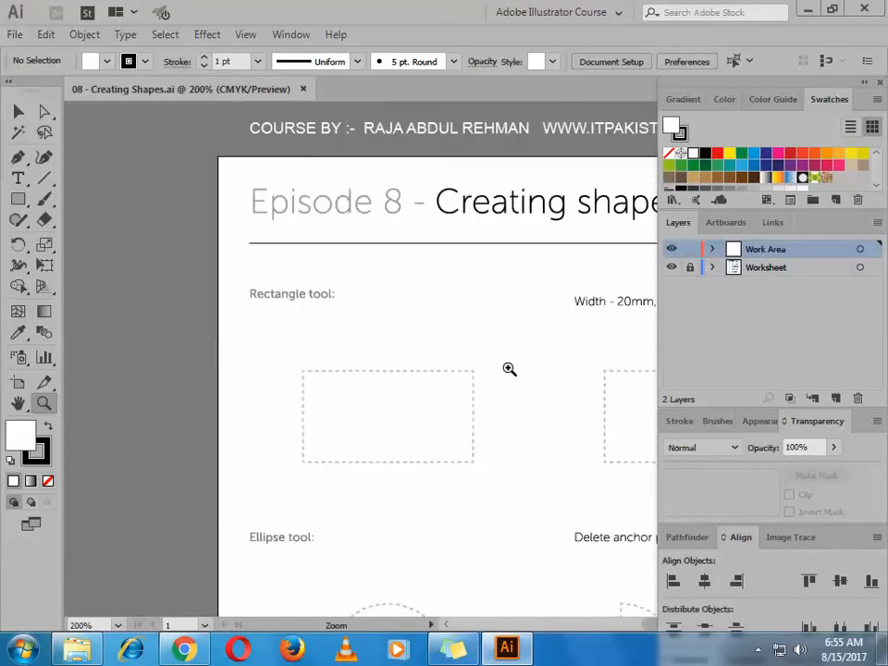
click(514, 414)
key(h)
drag(381, 430, 404, 319)
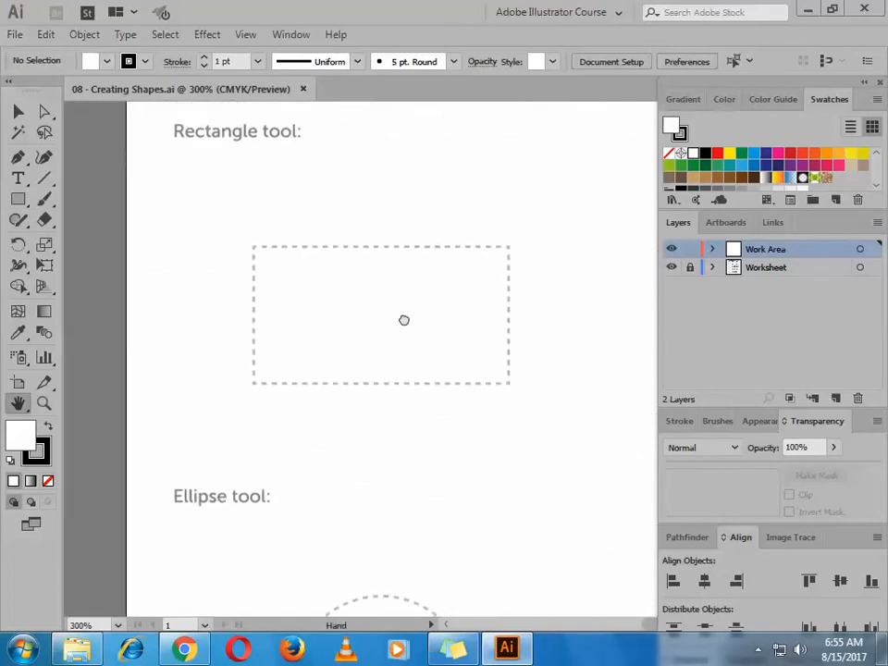
scroll(353, 325, up, 3)
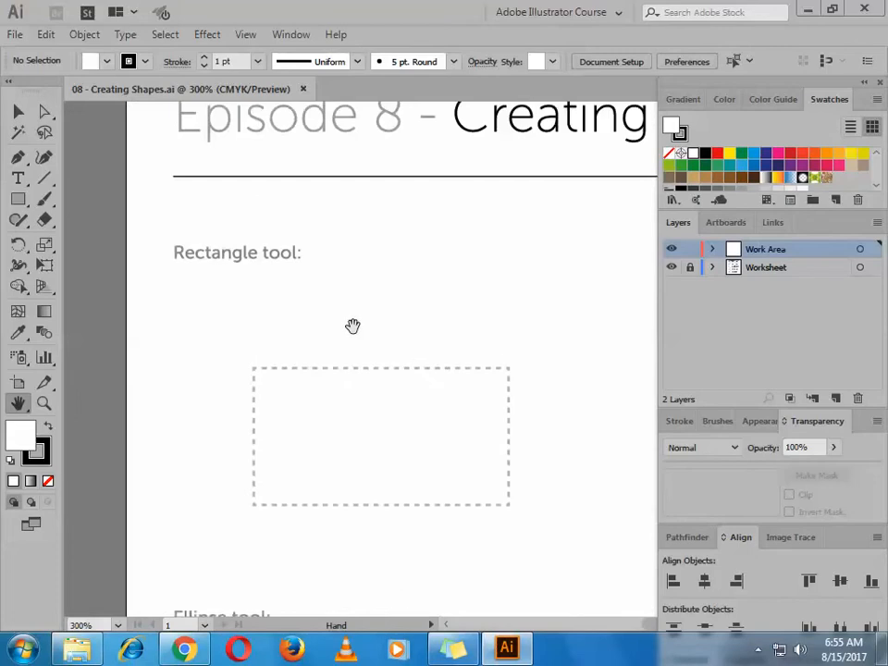
scroll(355, 307, up, 2)
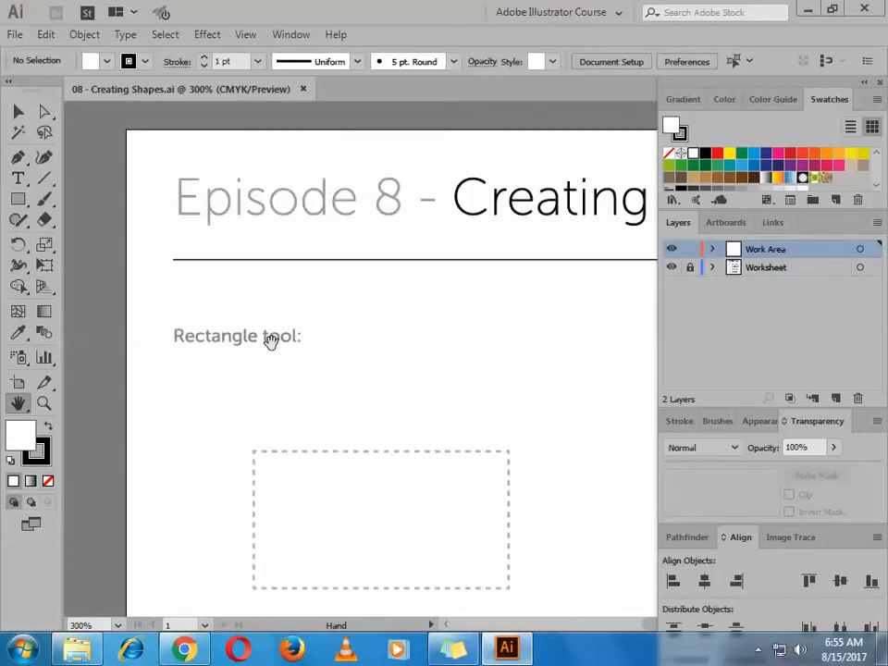
scroll(266, 339, up, 3)
scroll(266, 338, down, 2)
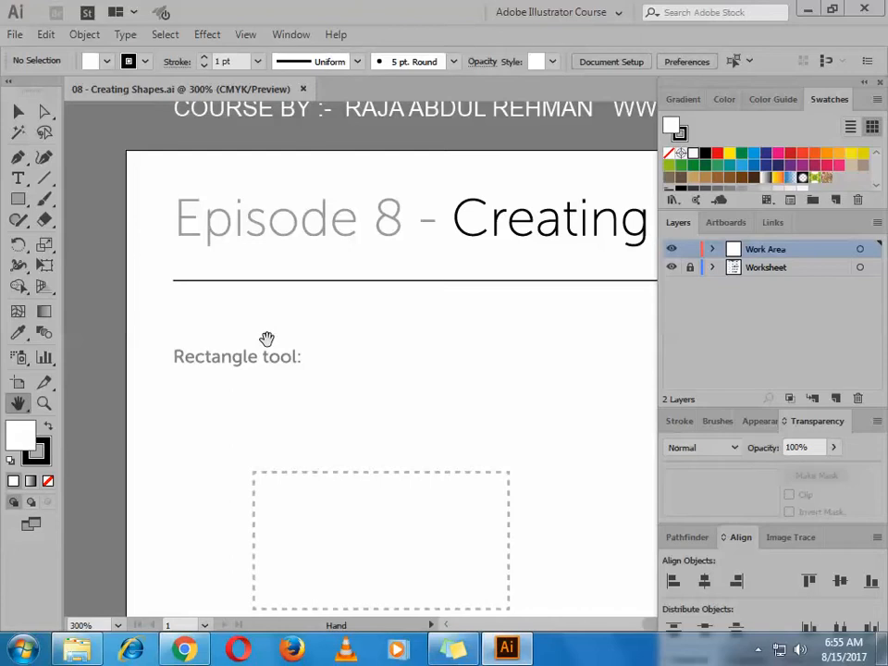
Step: Tear off the Rectangle tool group as a floating set of shape tools and place it near the page's upper edge
click(19, 202)
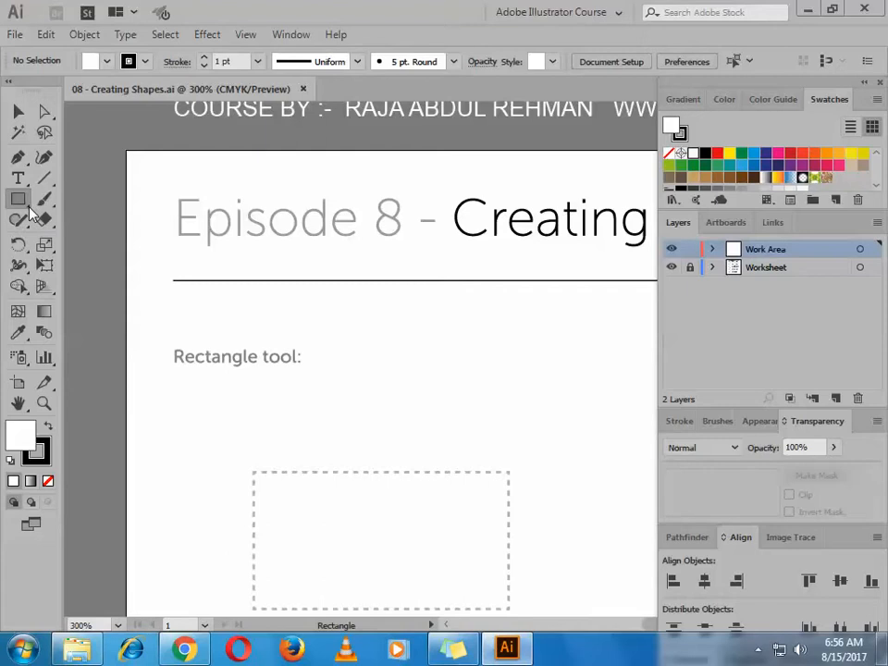
click(20, 201)
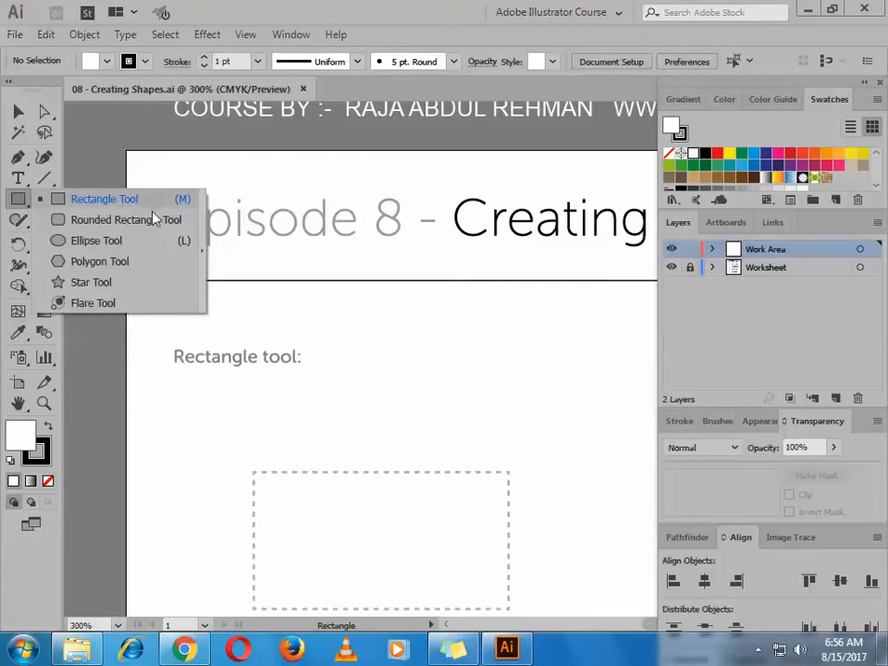
click(204, 265)
drag(125, 218, 196, 149)
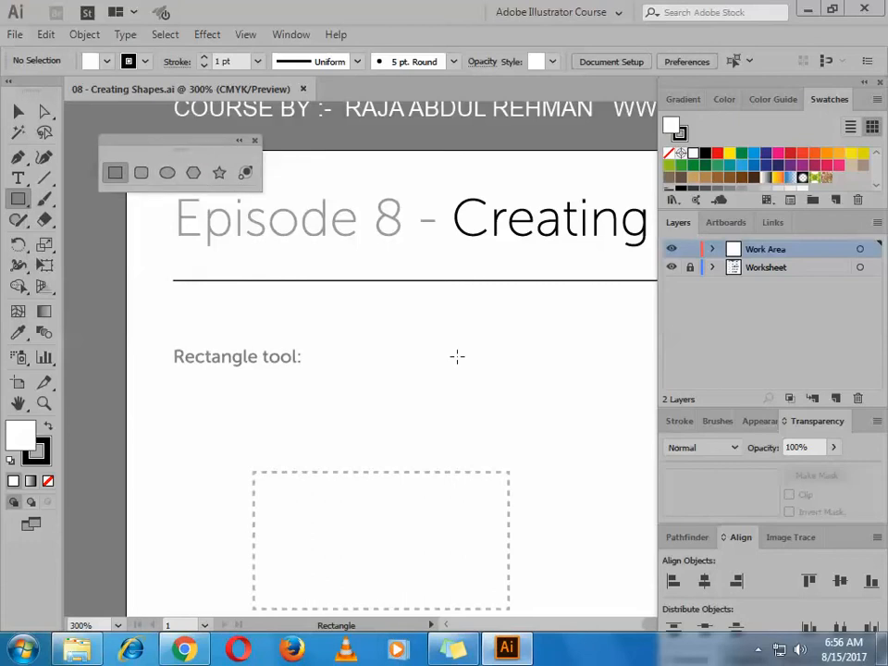
Step: Dismiss the Facebook notification covering the workspace
scroll(457, 357, down, 2)
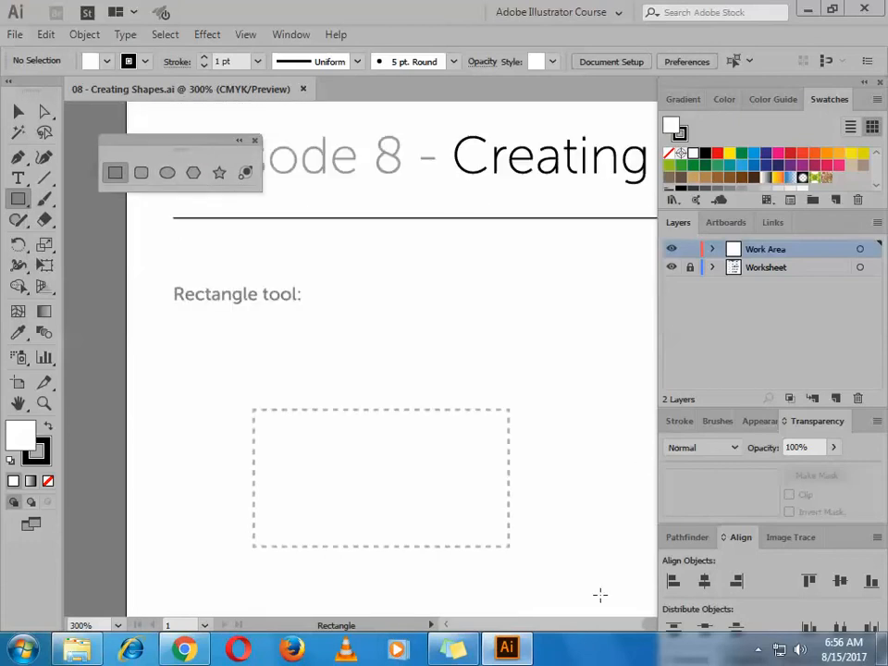
scroll(369, 321, down, 4)
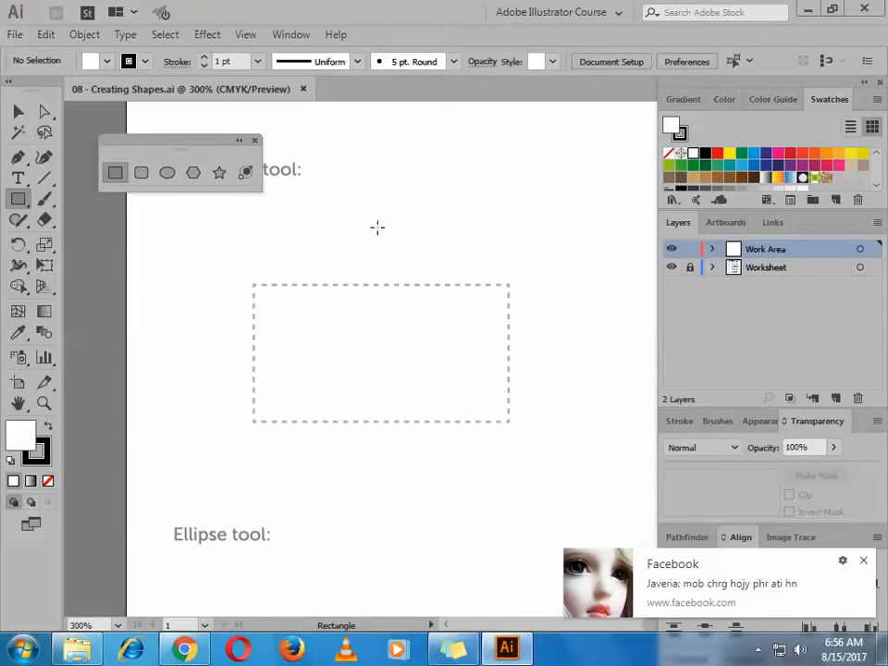
click(863, 560)
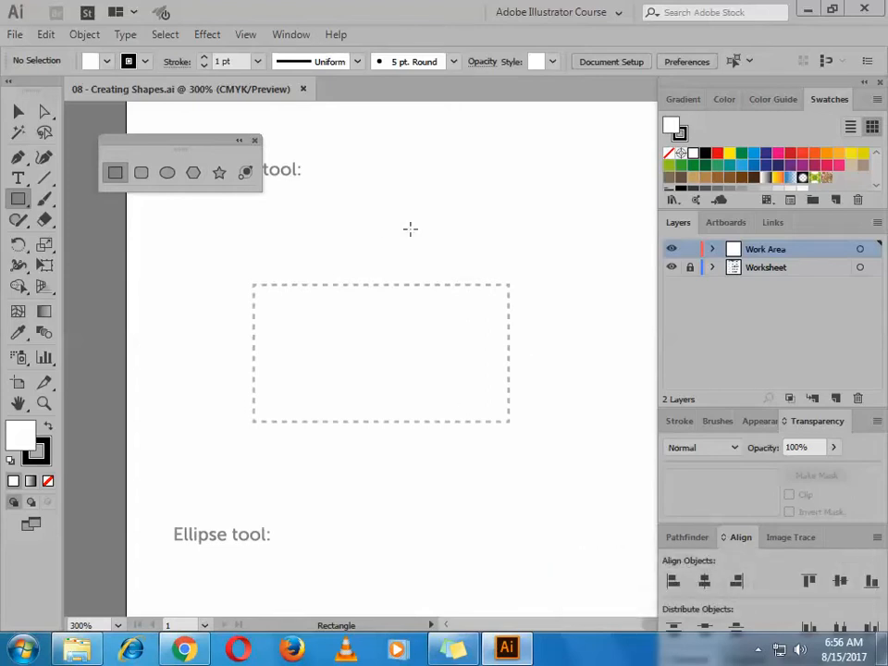
scroll(351, 355, up, 3)
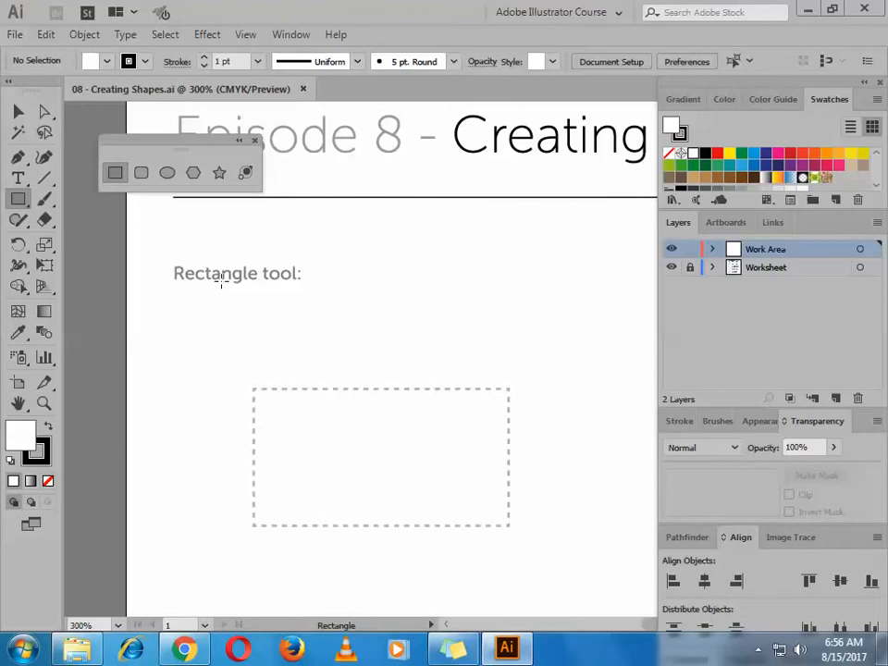
scroll(379, 307, down, 2)
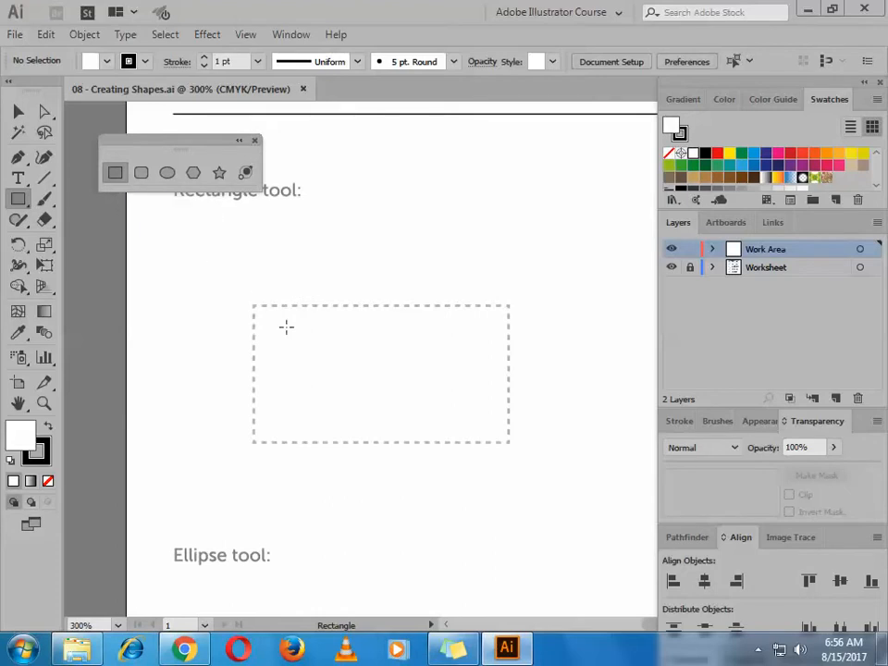
Step: Turn Smart Guides on to try them at the dashed rectangle's corner, and switch them back off
click(246, 37)
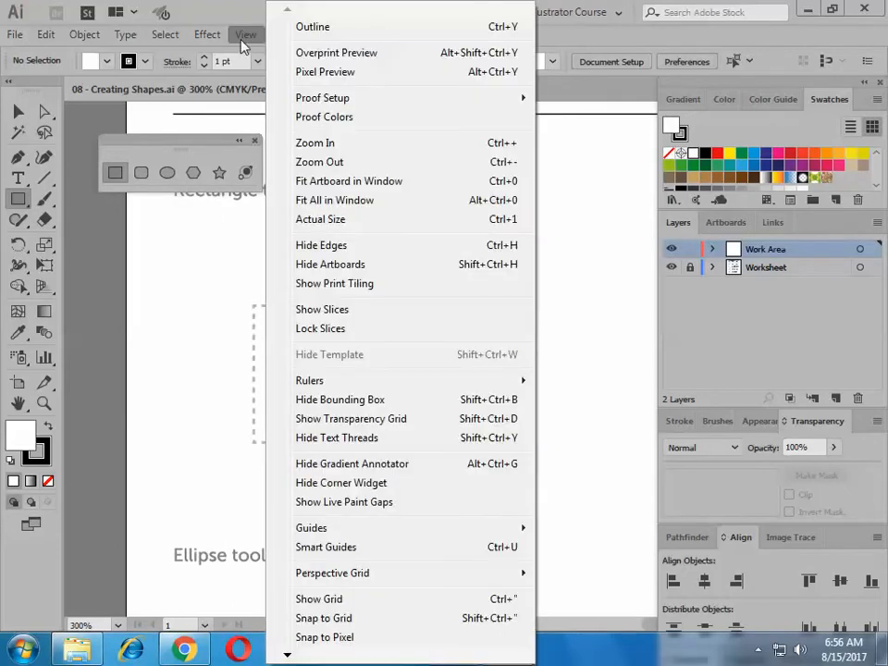
click(415, 550)
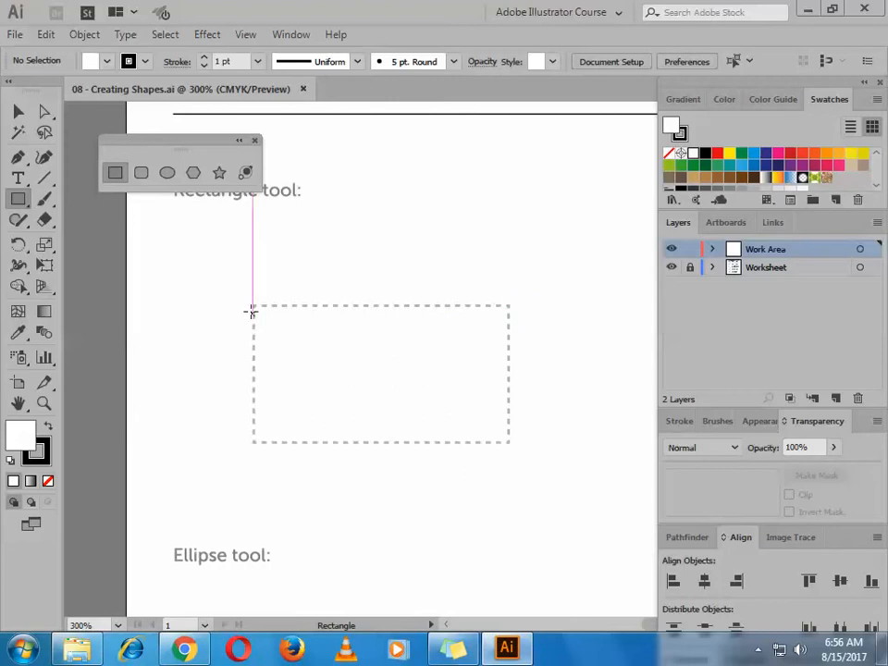
click(245, 34)
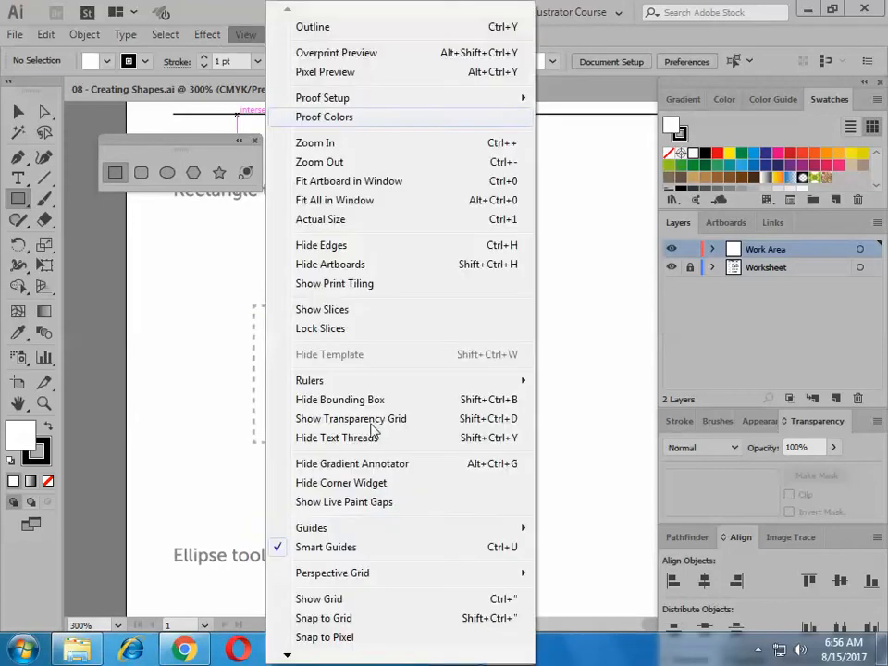
click(333, 547)
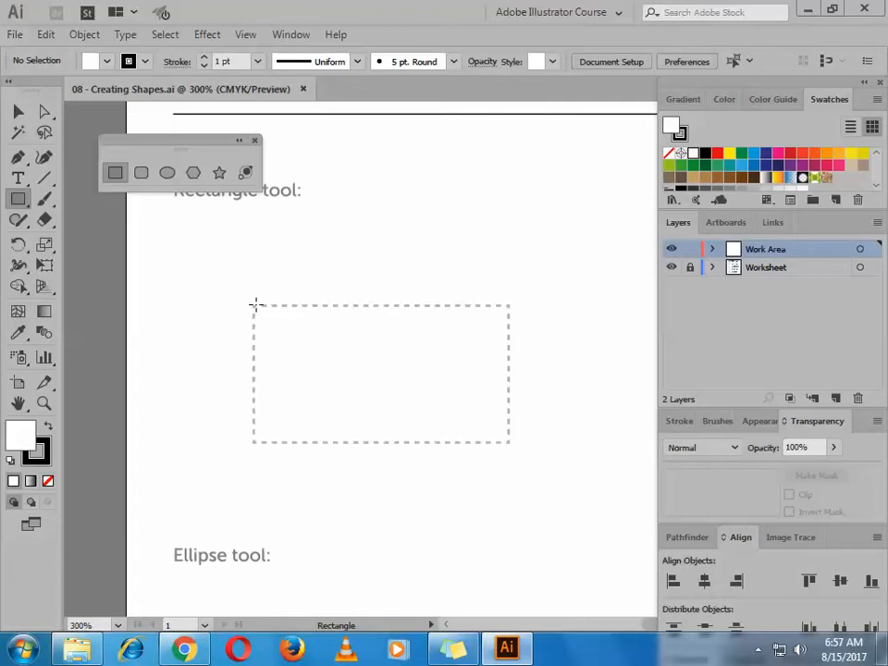
click(758, 649)
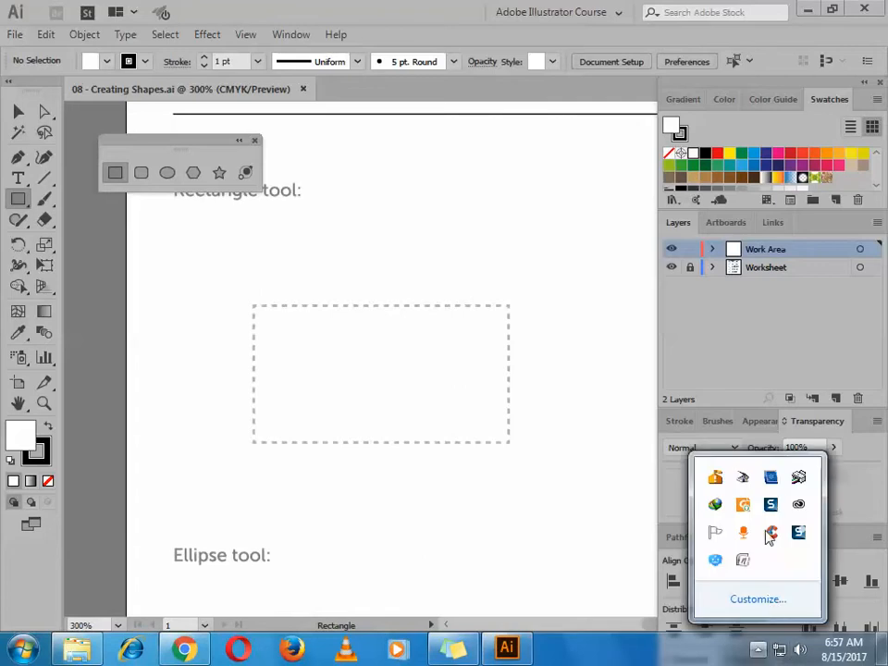
click(798, 534)
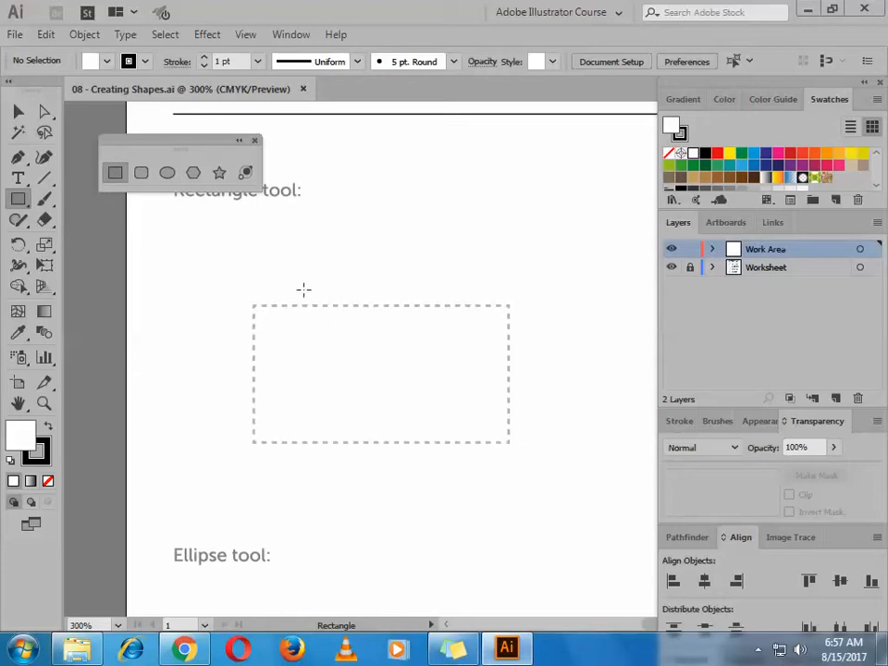
Step: Draw a rectangle over the dashed outline of the Rectangle tool exercise and move it slightly with the Selection tool
mouse_move(254, 306)
mouse_down()
mouse_move(406, 440)
mouse_move(508, 443)
mouse_up()
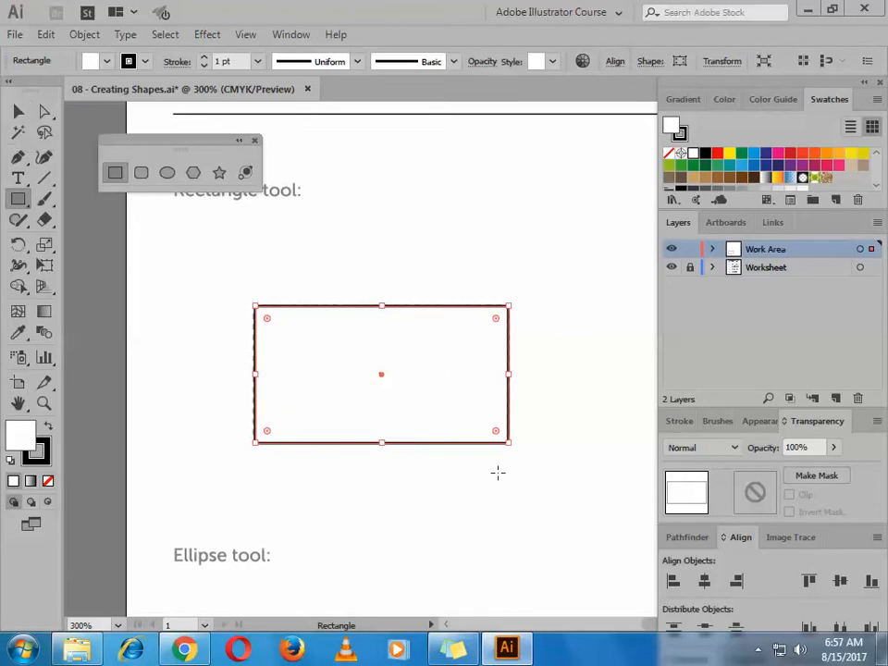
key(v)
key(ctrl+shift+a)
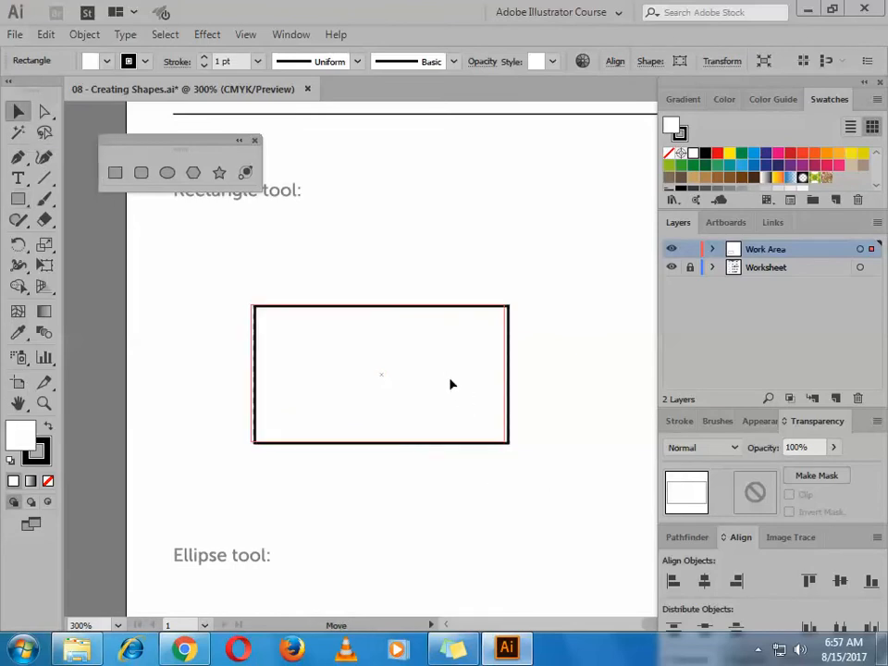
click(453, 385)
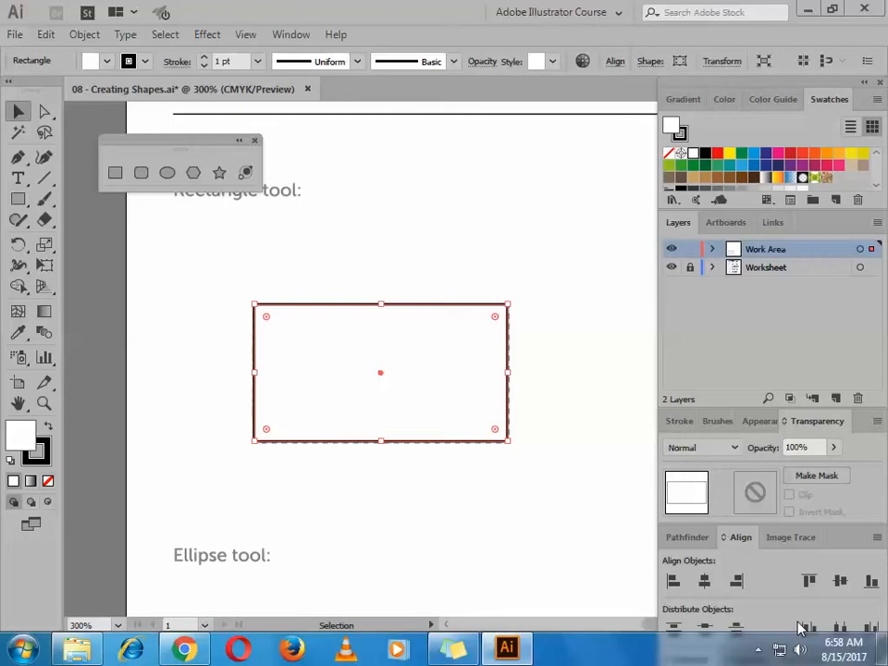
Step: Dismiss the Windows performance prompt by keeping the current color scheme and not showing the message again
key(h)
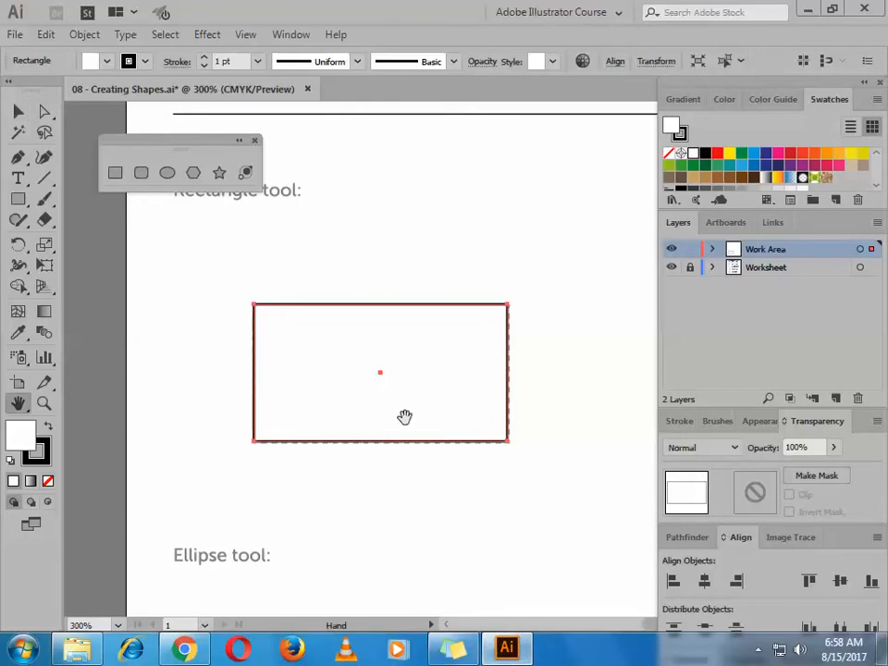
scroll(411, 385, down, 1)
scroll(416, 387, right, 5)
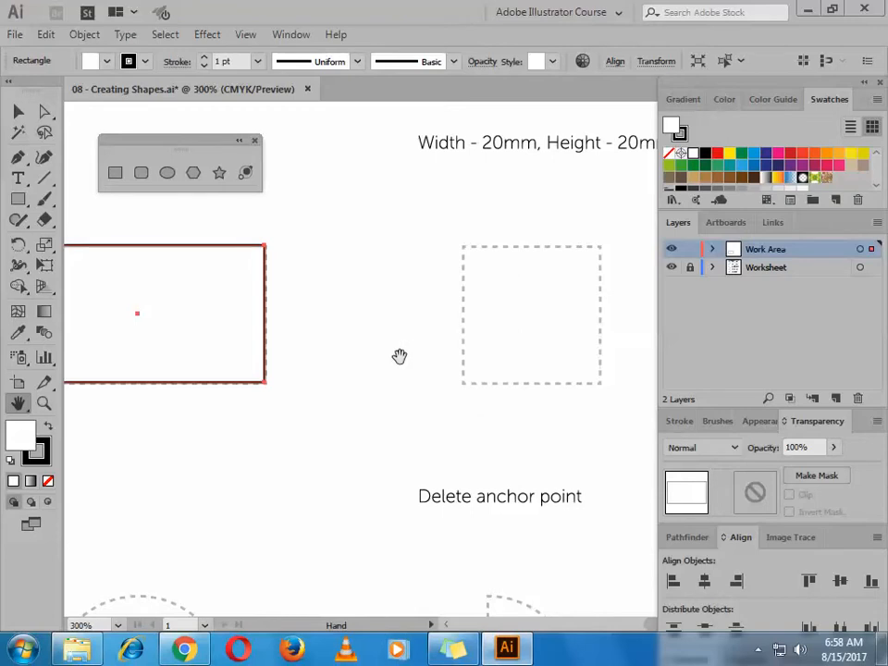
drag(472, 419, 432, 430)
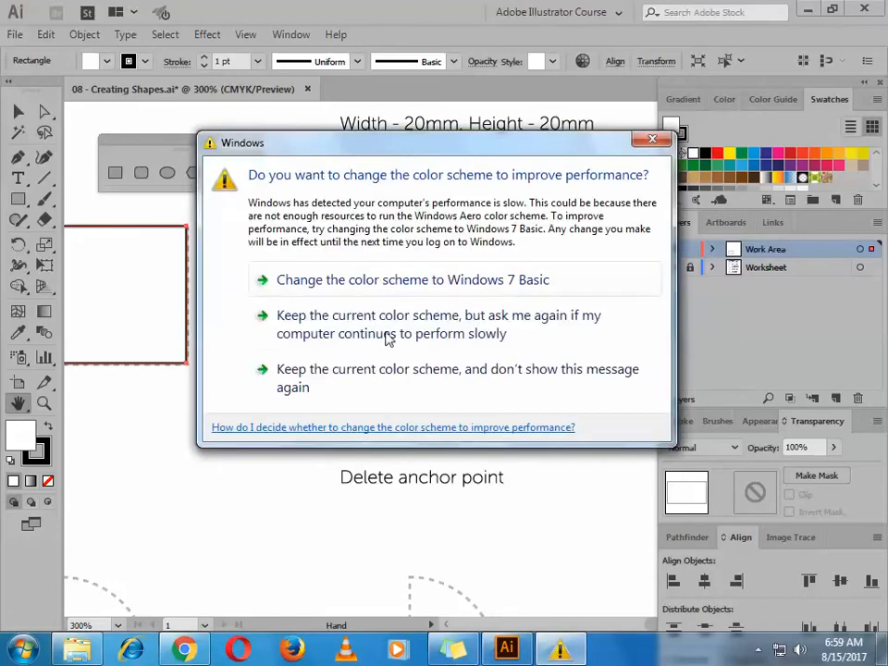
click(370, 382)
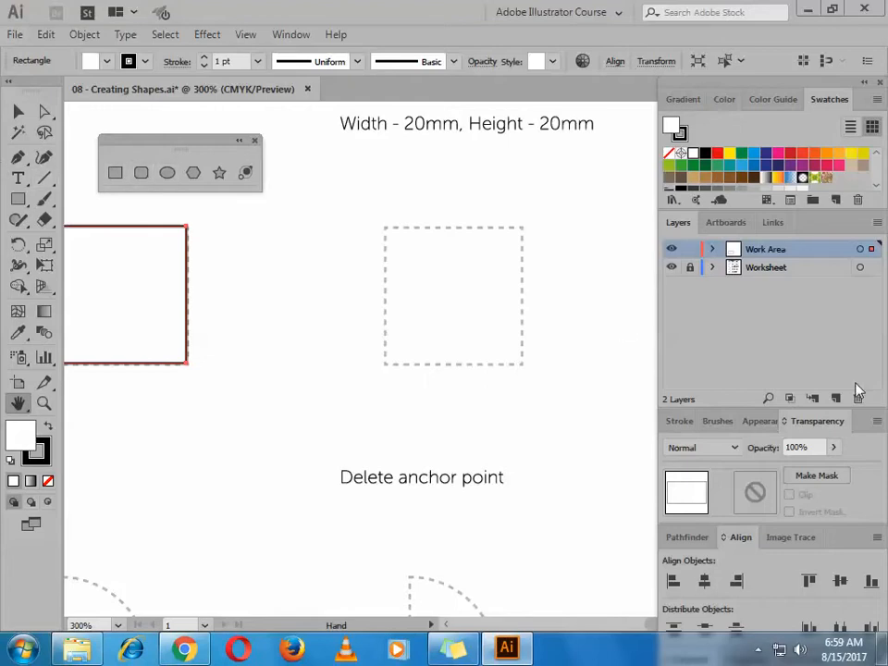
Step: Create a rectangle 20 mm wide and 20 mm high by exact dimensions and place it over the dashed square outline
scroll(543, 381, up, 3)
scroll(491, 404, right, 2)
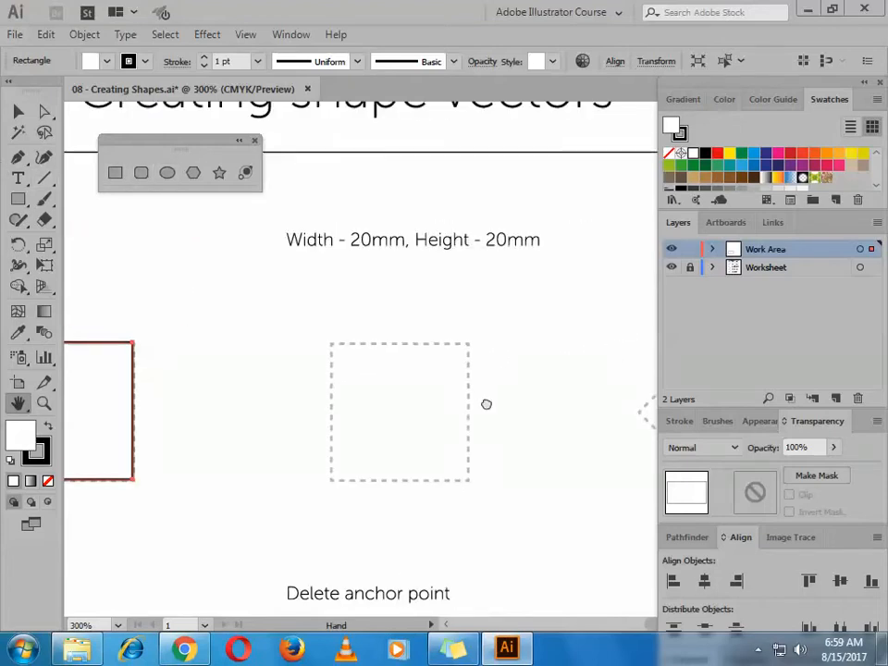
drag(487, 402, 470, 394)
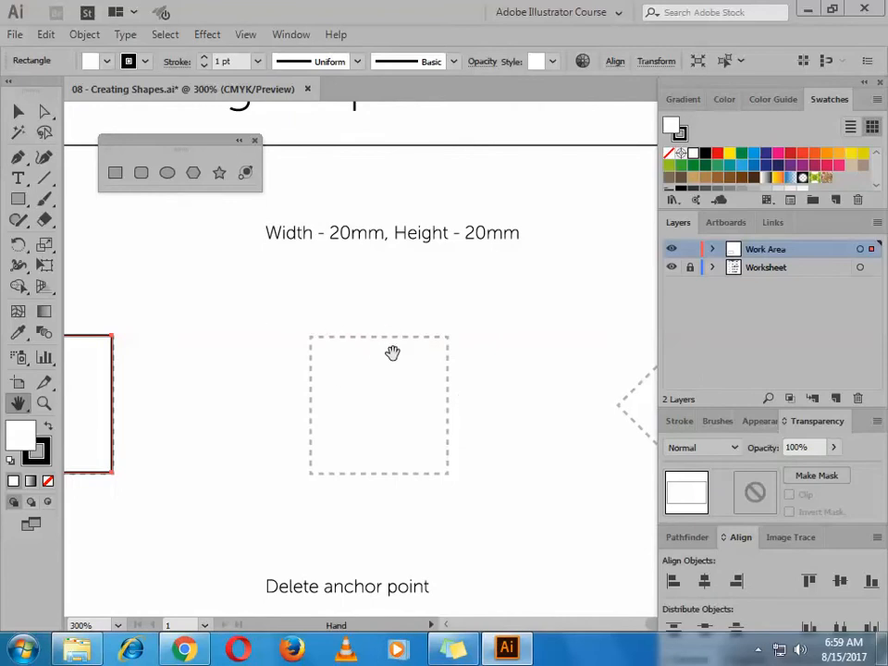
drag(393, 353, 387, 366)
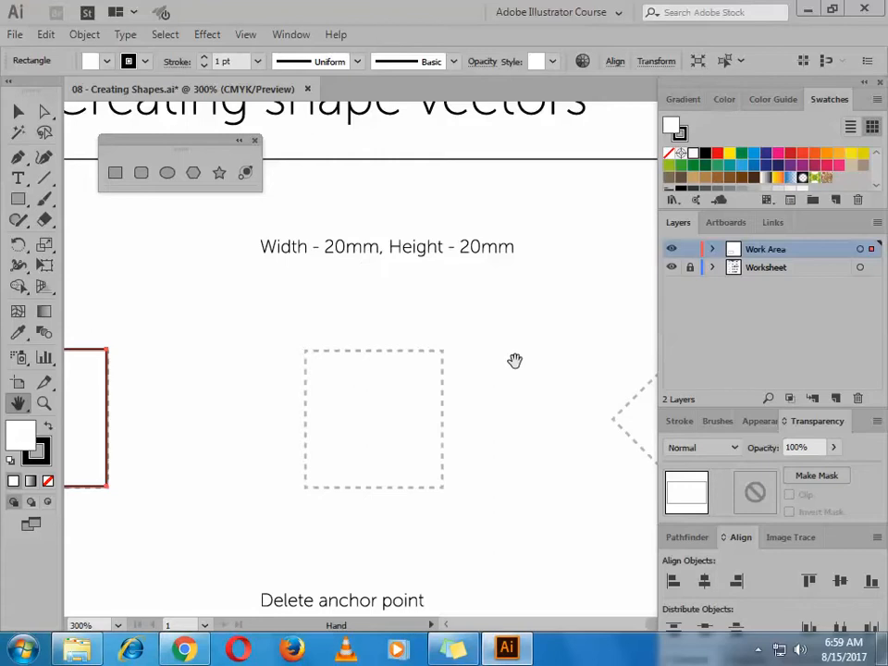
click(115, 174)
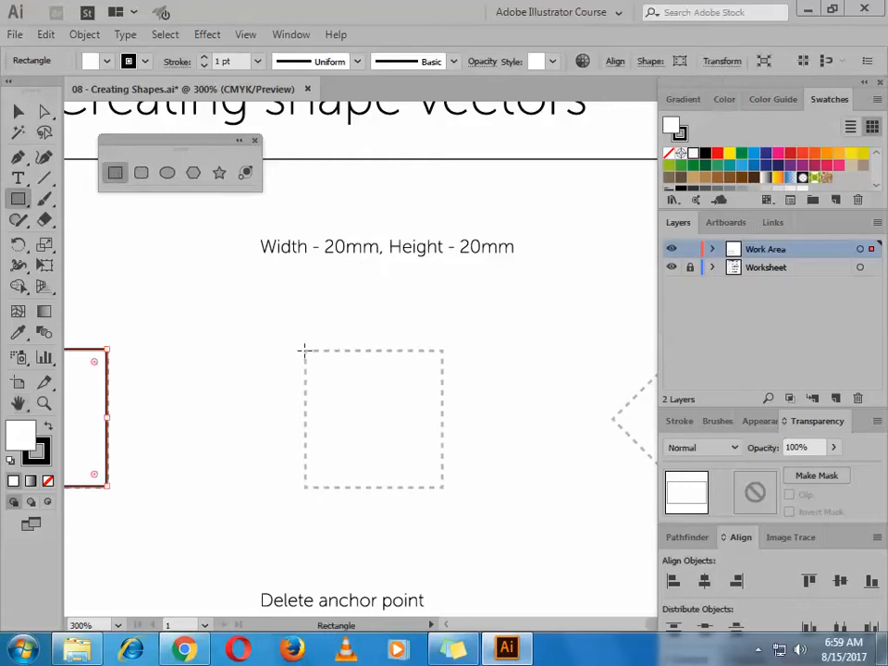
click(370, 419)
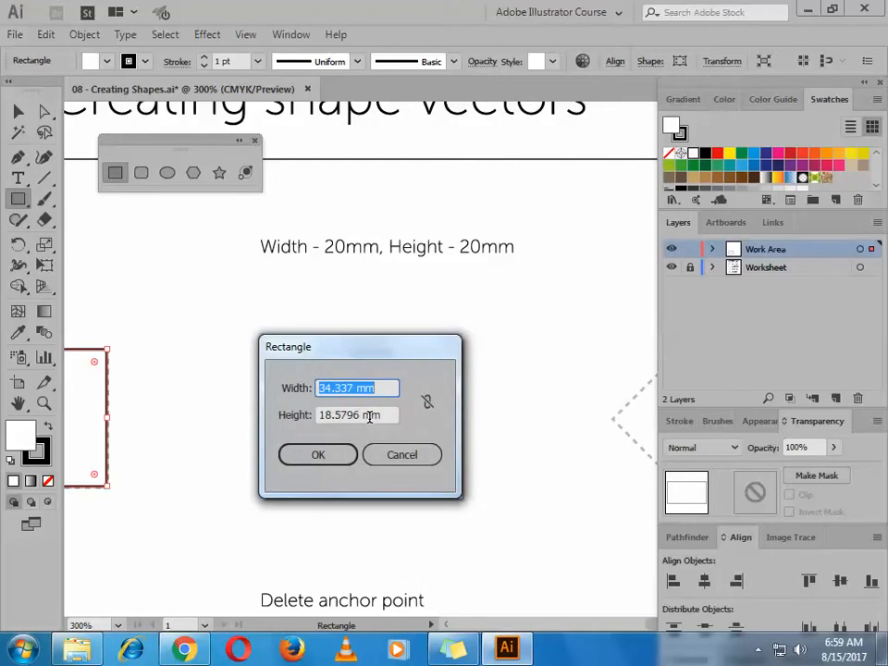
text(20)
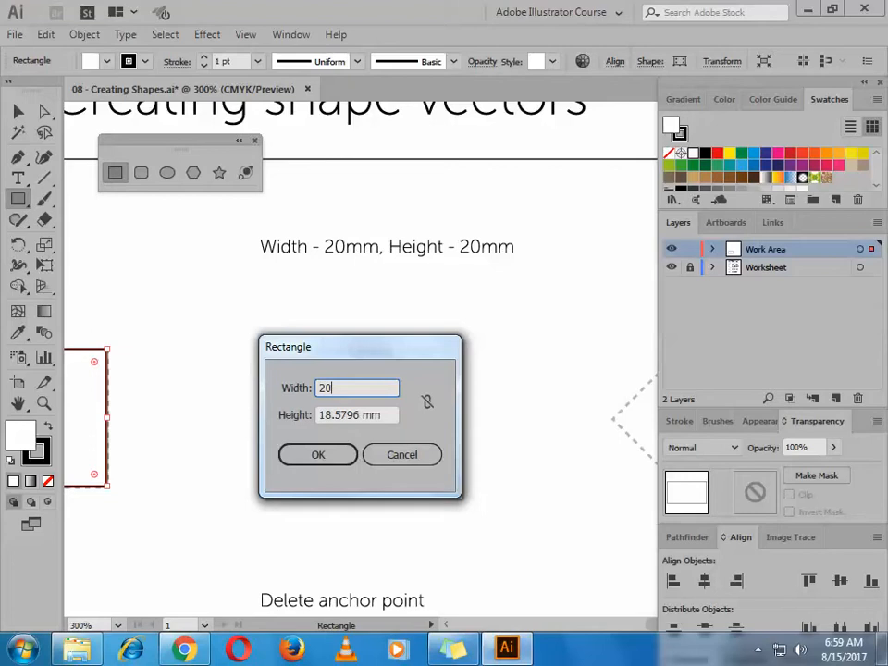
drag(351, 347, 355, 326)
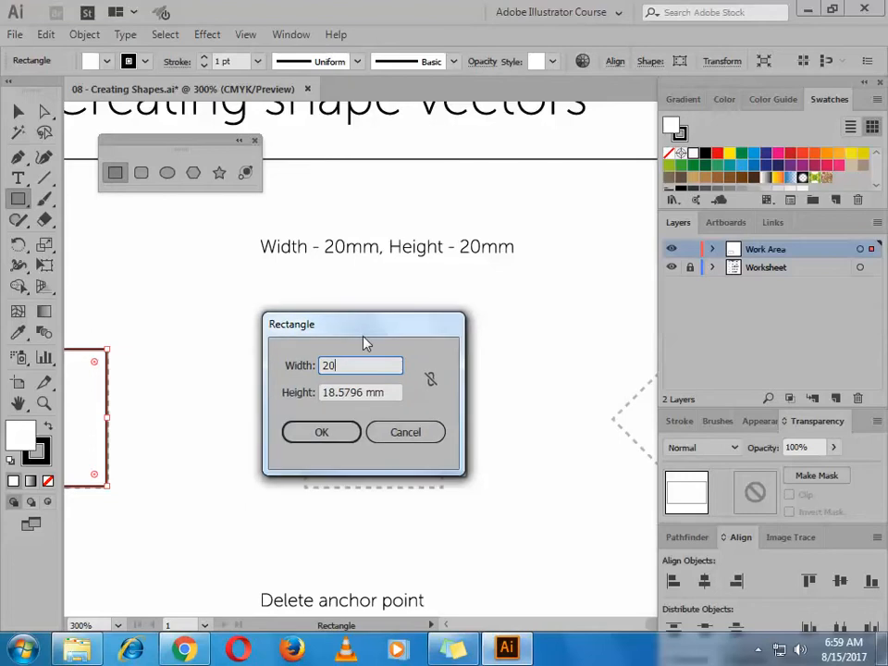
key(Tab)
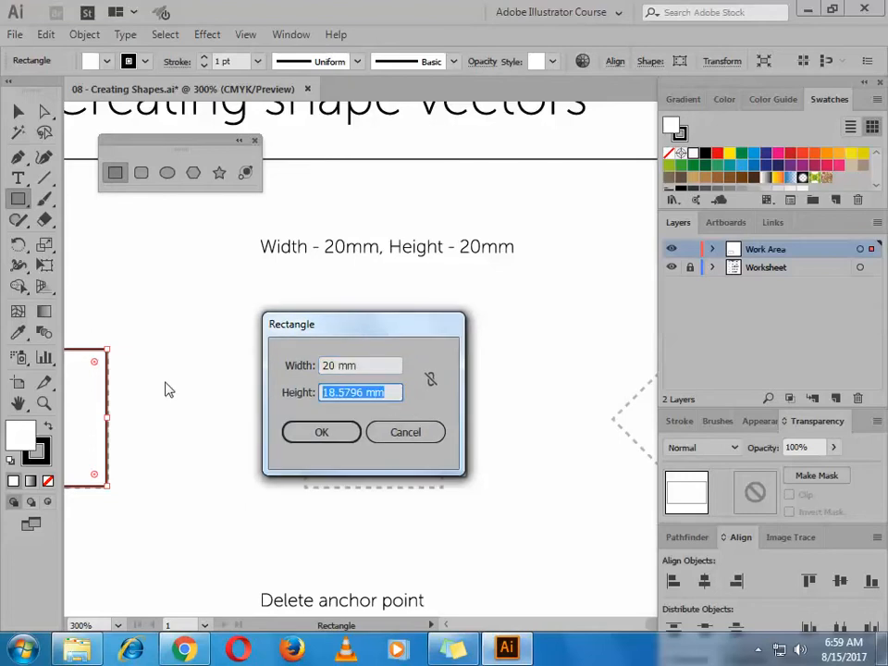
text(20)
click(321, 432)
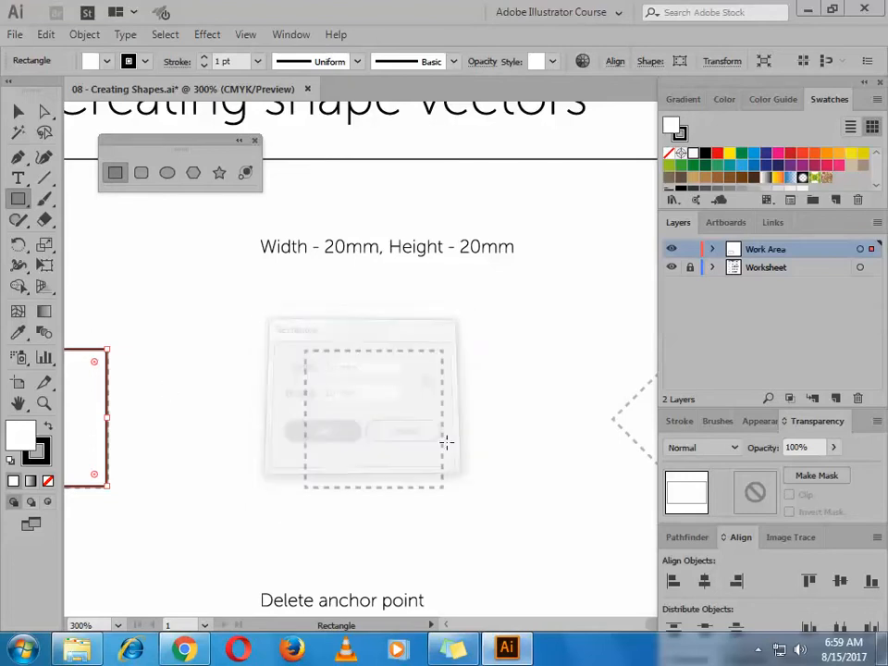
click(18, 110)
drag(477, 488, 389, 402)
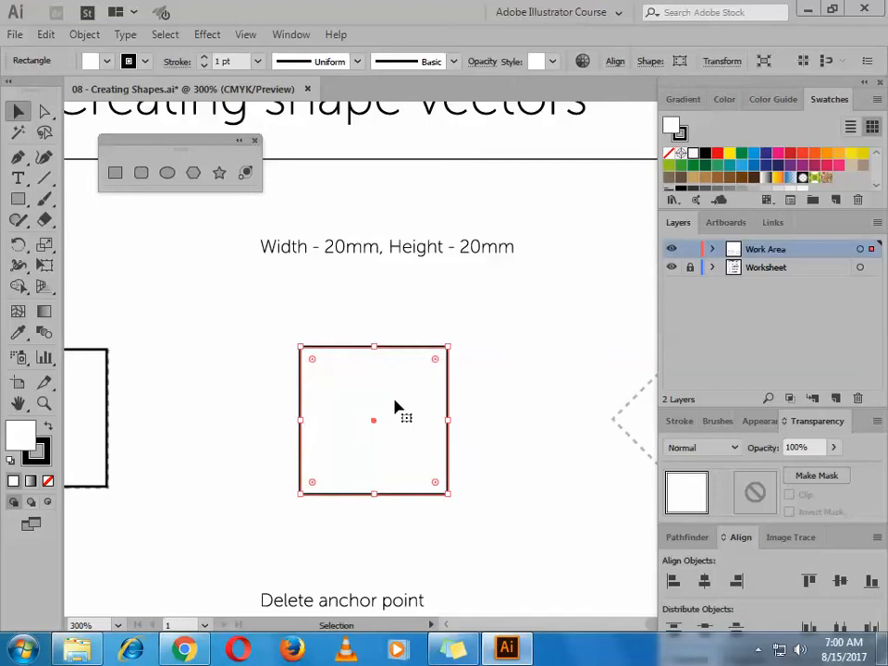
Step: Delete the 20 mm square covering the dashed square outline
click(545, 341)
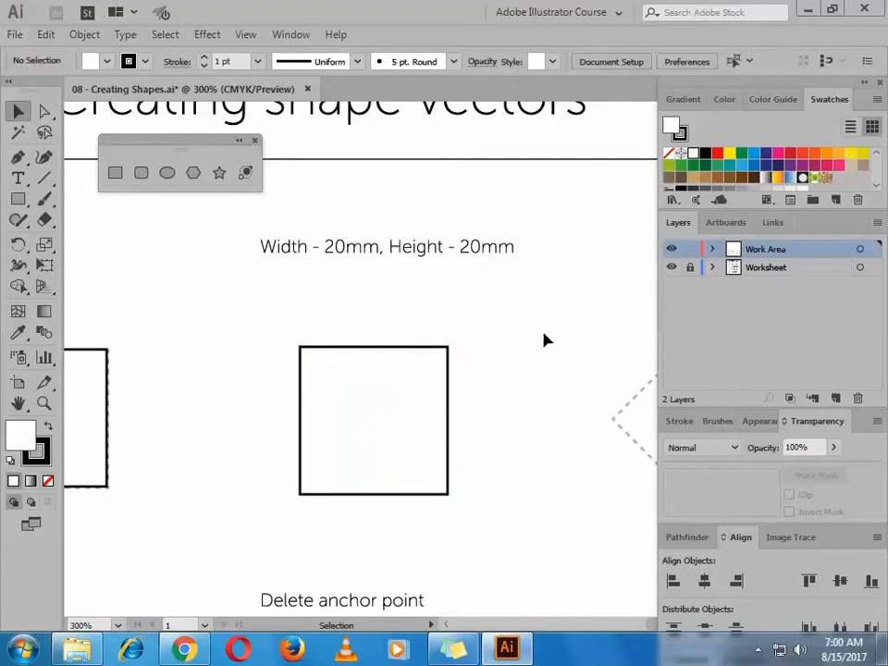
click(408, 390)
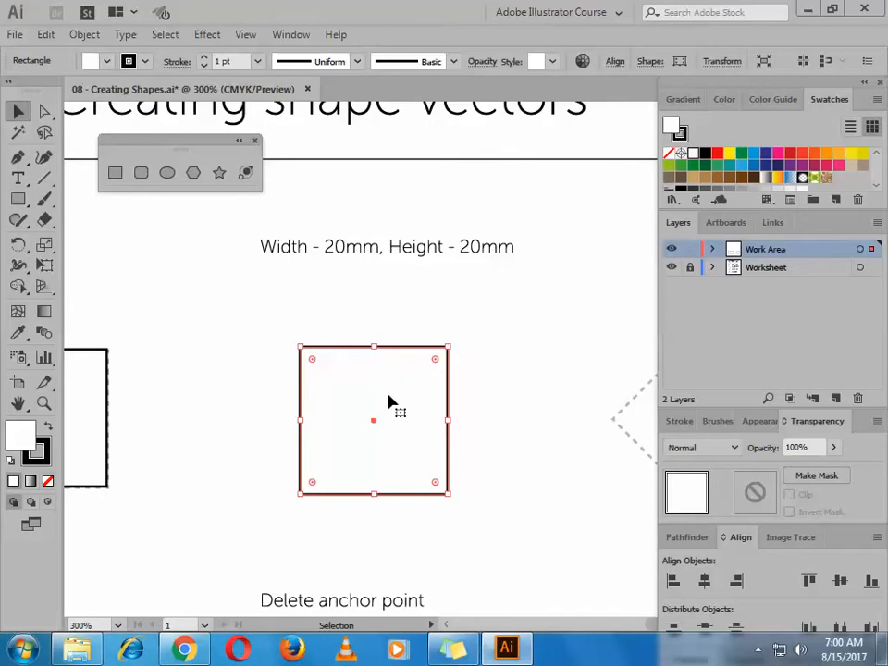
key(Delete)
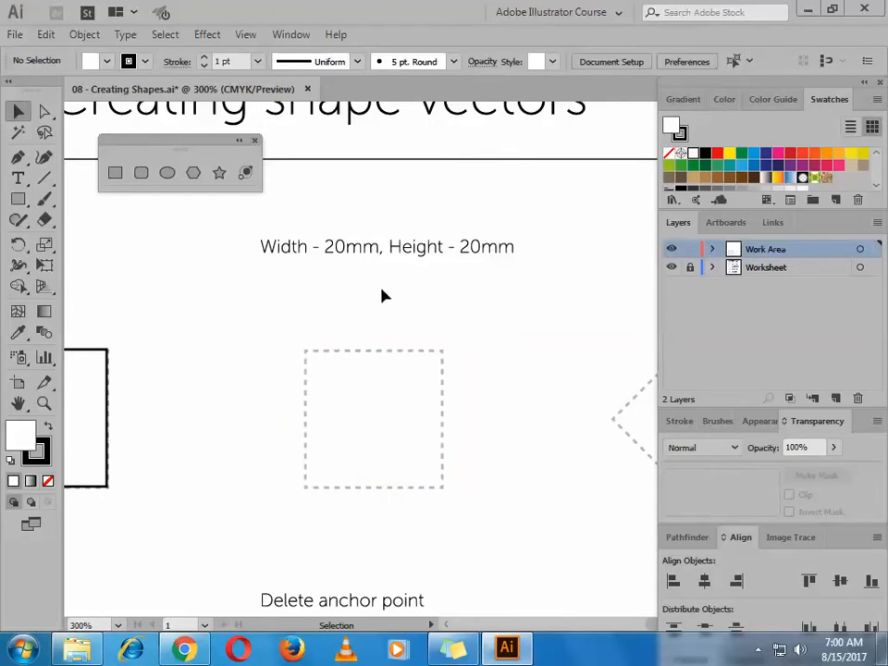
Step: Draw a square freehand with the Rectangle tool, constrained to equal sides, over the dashed square outline
scroll(89, 264, down, 4)
scroll(158, 311, up, 2)
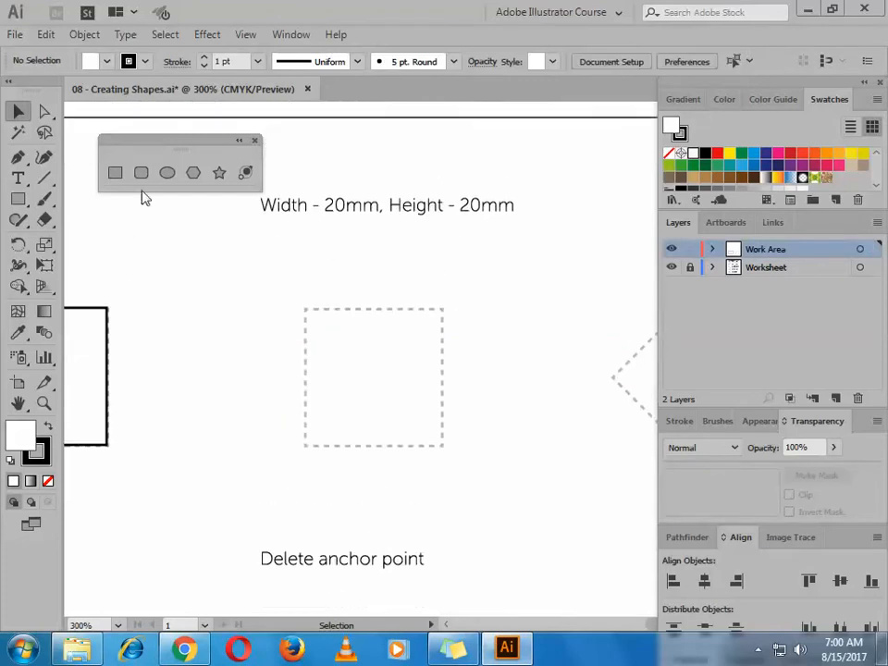
click(114, 173)
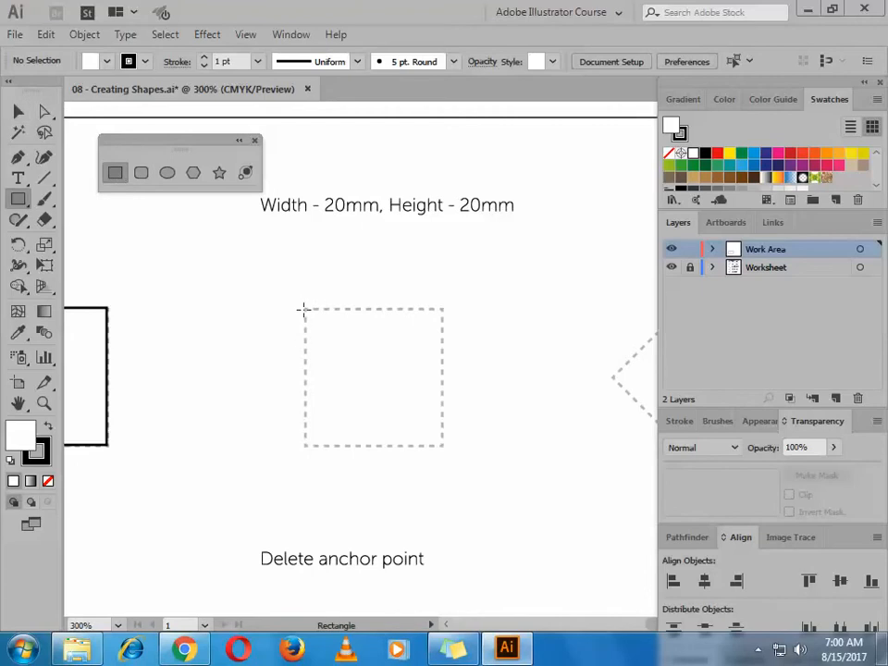
drag(306, 309, 449, 447)
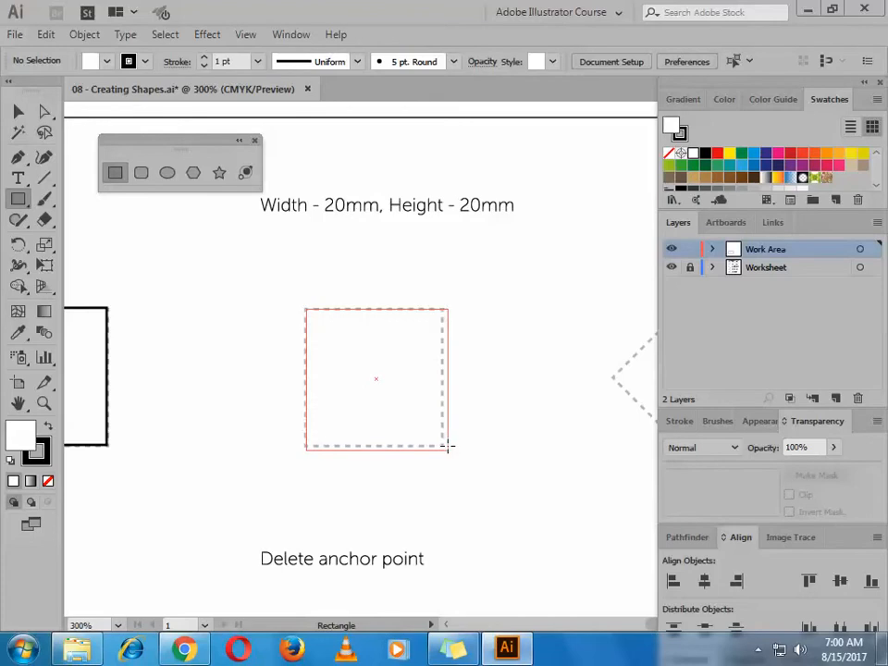
mouse_move(446, 446)
mouse_down()
mouse_move(454, 452)
mouse_move(444, 448)
mouse_up()
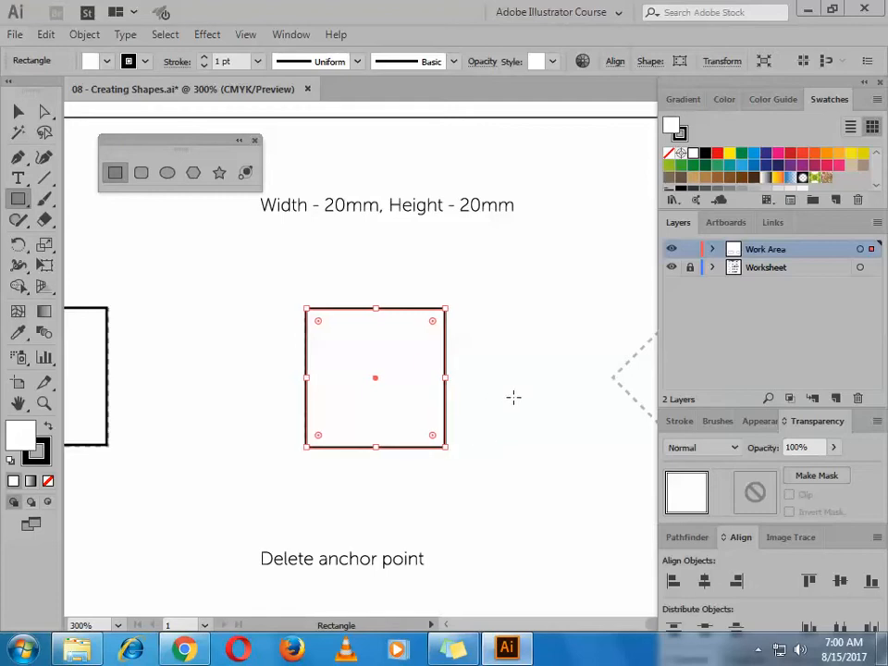
Step: Bring the dashed diamond exercise beside the square into view
scroll(513, 397, up, 5)
scroll(511, 461, down, 2)
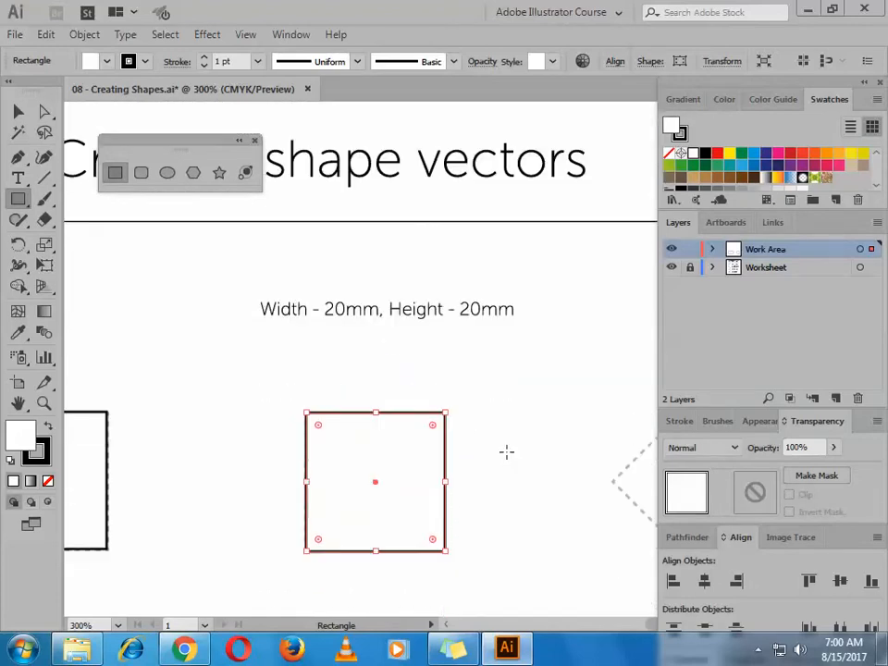
key(h)
drag(560, 469, 358, 376)
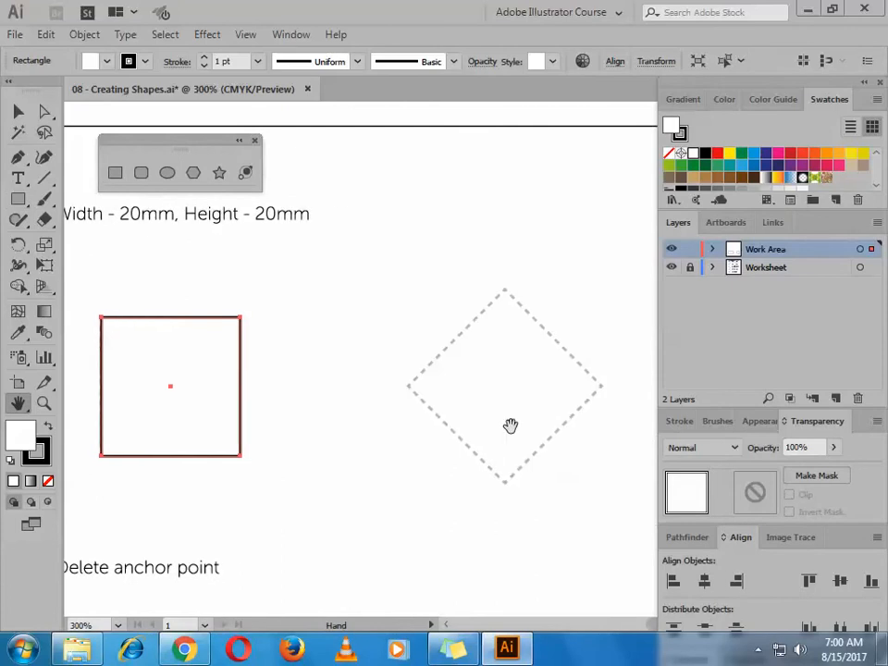
click(761, 648)
click(471, 572)
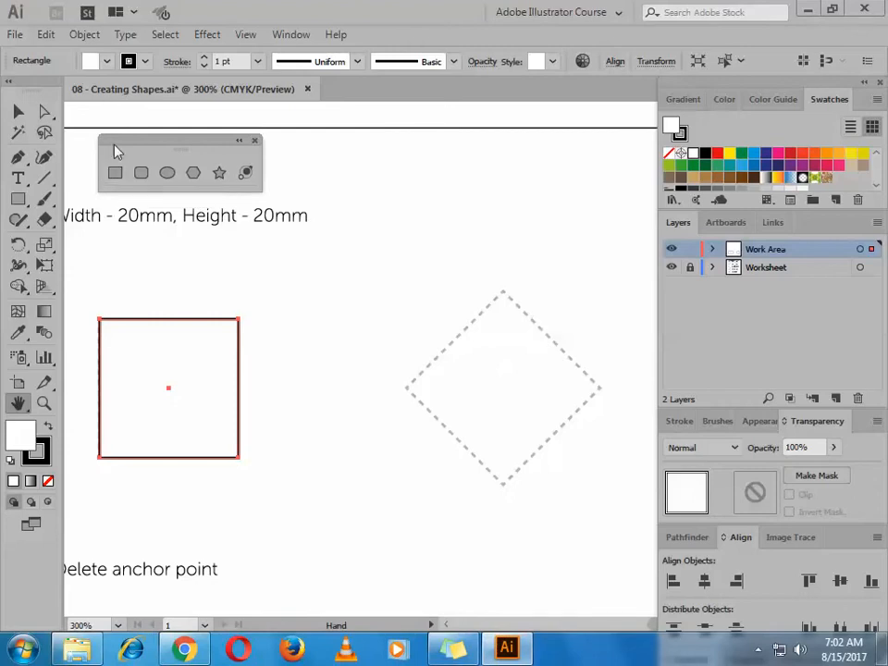
click(20, 112)
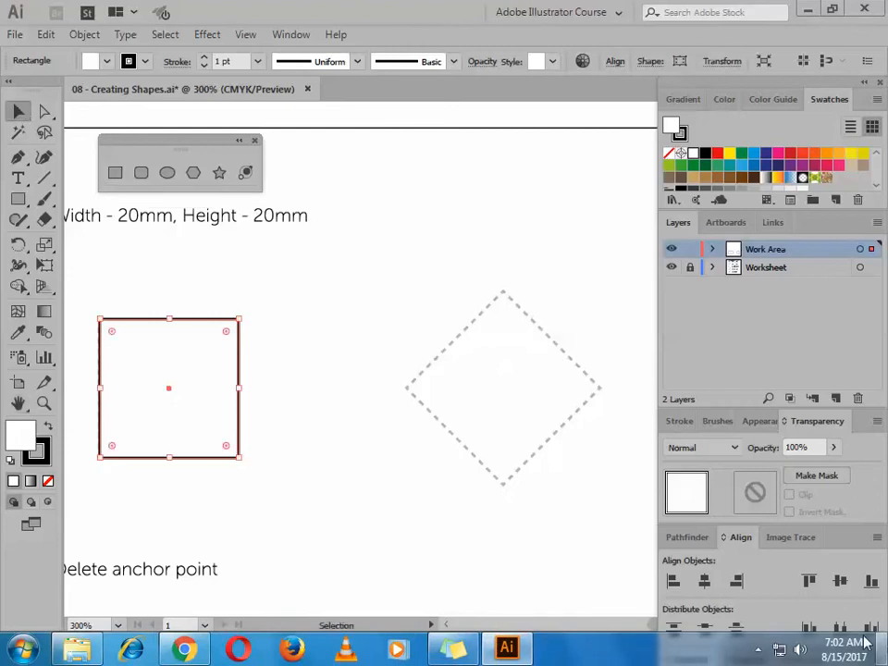
click(758, 648)
click(182, 388)
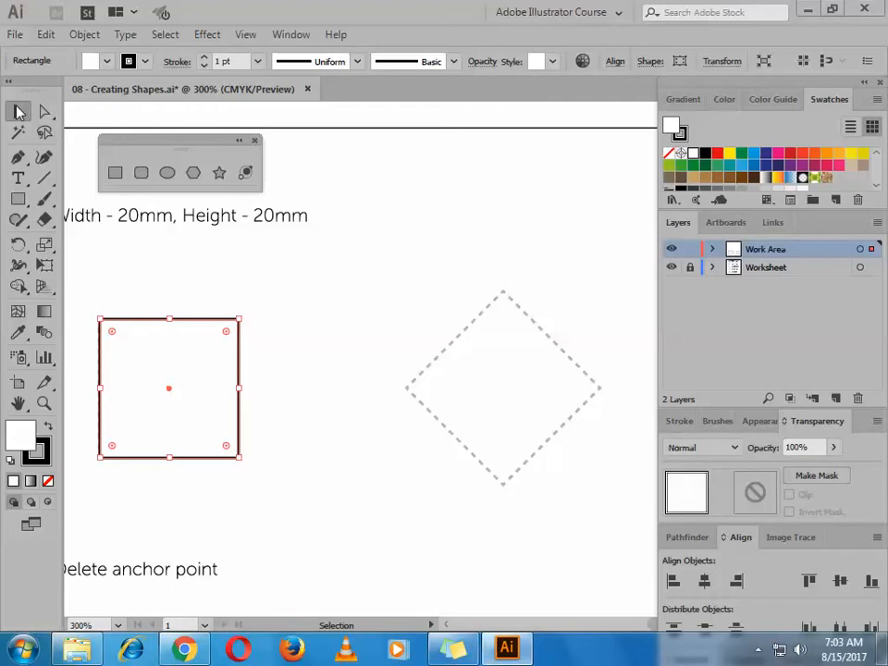
Step: Try to move the square across to the dashed diamond, undo the moves and restore its position on the square outline
click(263, 339)
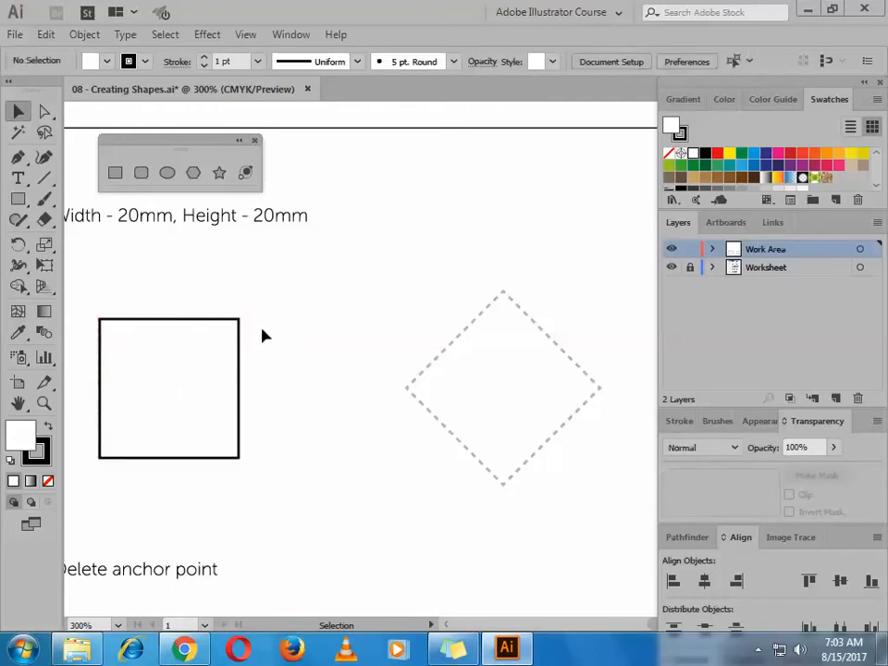
click(230, 340)
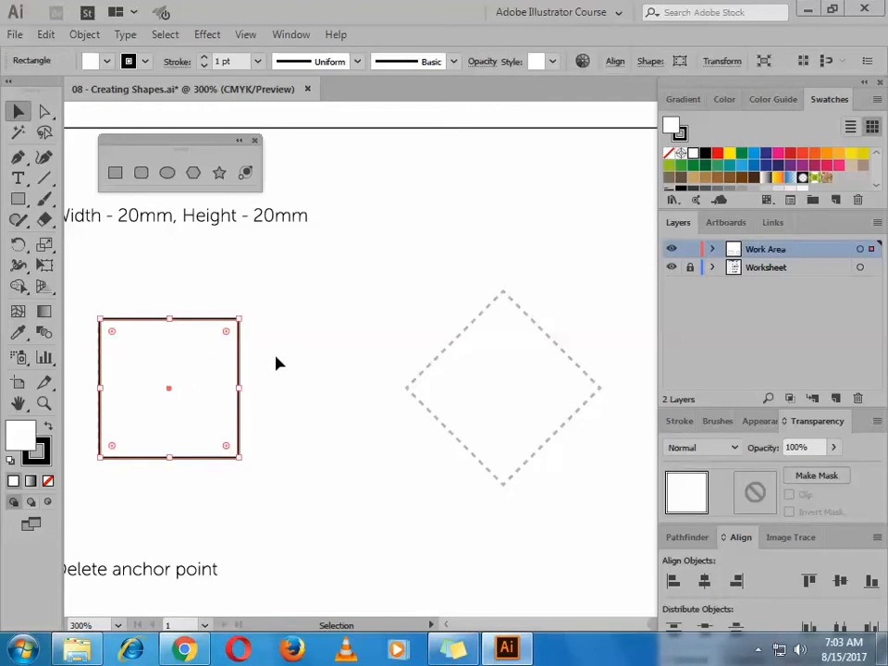
drag(278, 376, 318, 389)
key(ctrl+d)
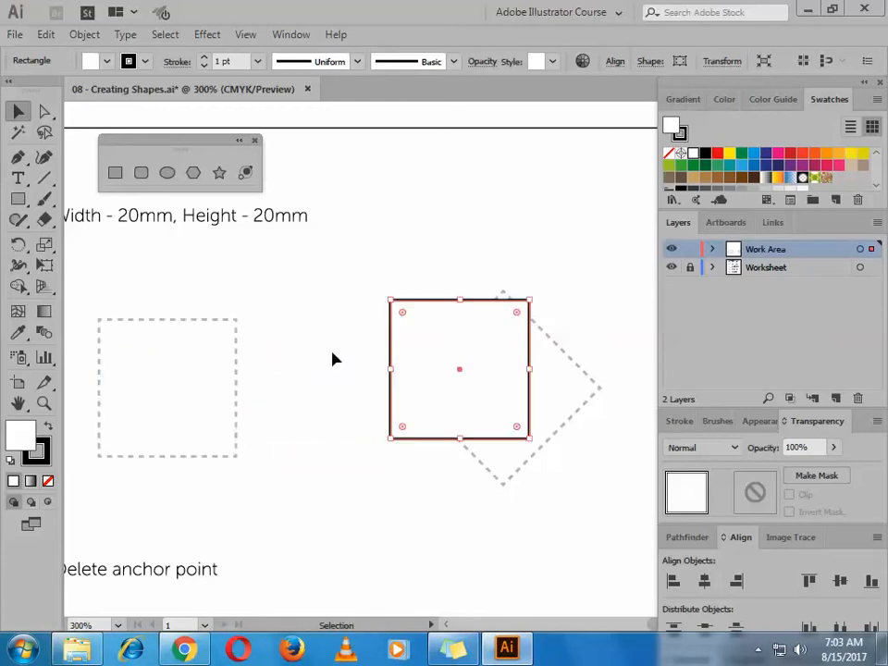
key(ctrl+z)
key(ctrl+z)
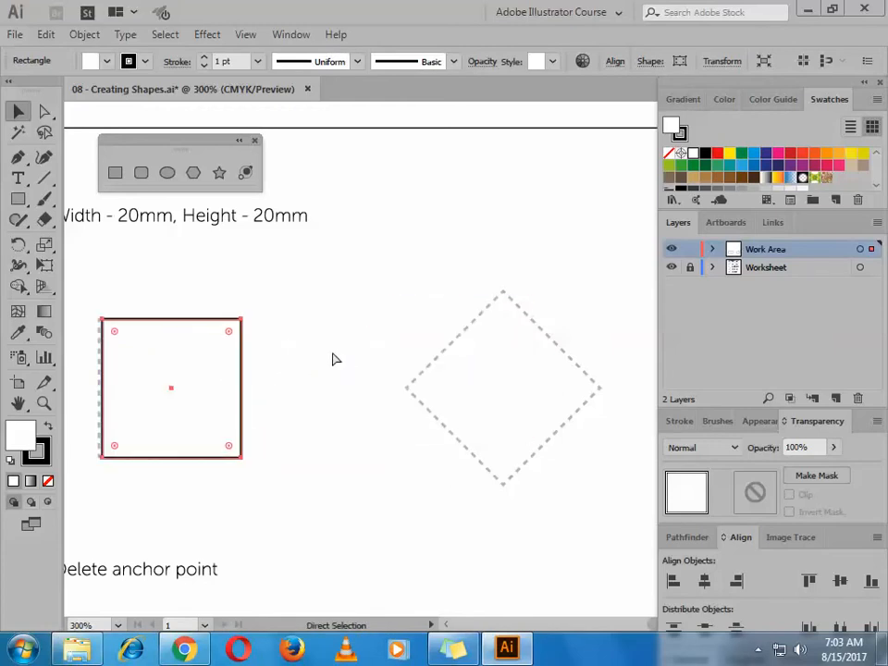
key(Left)
key(a)
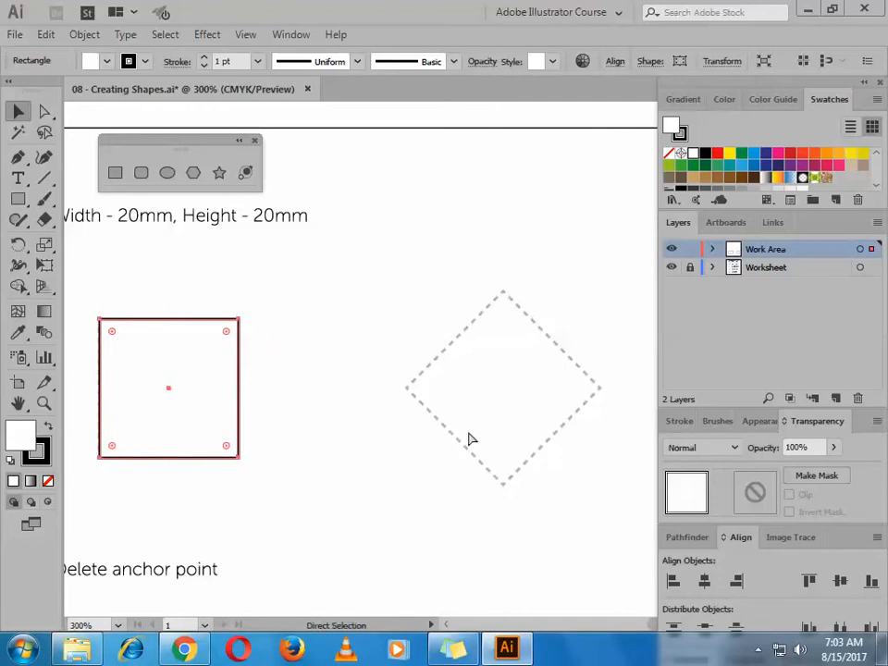
Step: Place a copy of the square over the dashed diamond and rotate it to match the diamond outline
key(v)
key(a)
key(v)
key(a)
key(ctrl+v)
drag(445, 335, 540, 380)
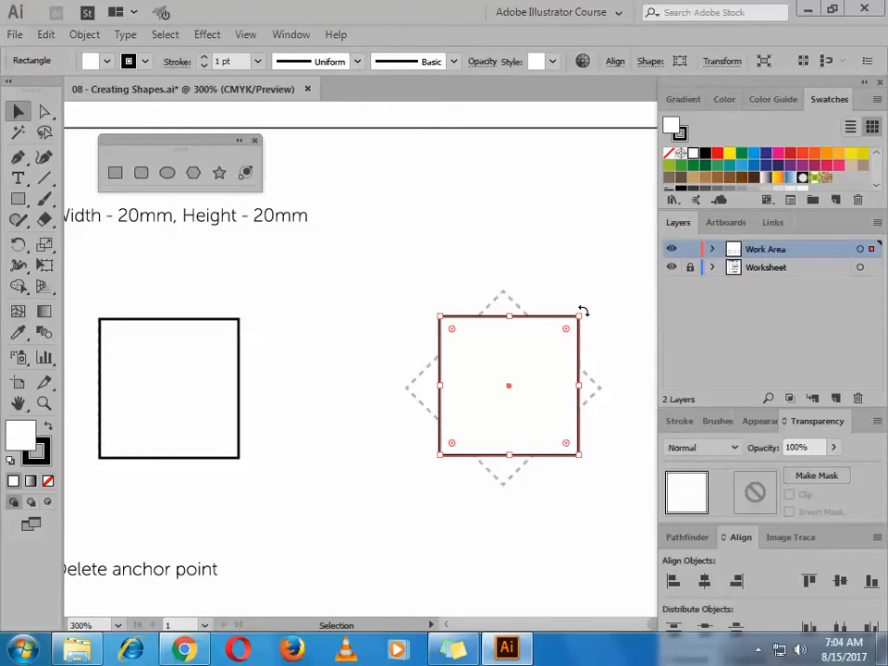
drag(584, 312, 221, 364)
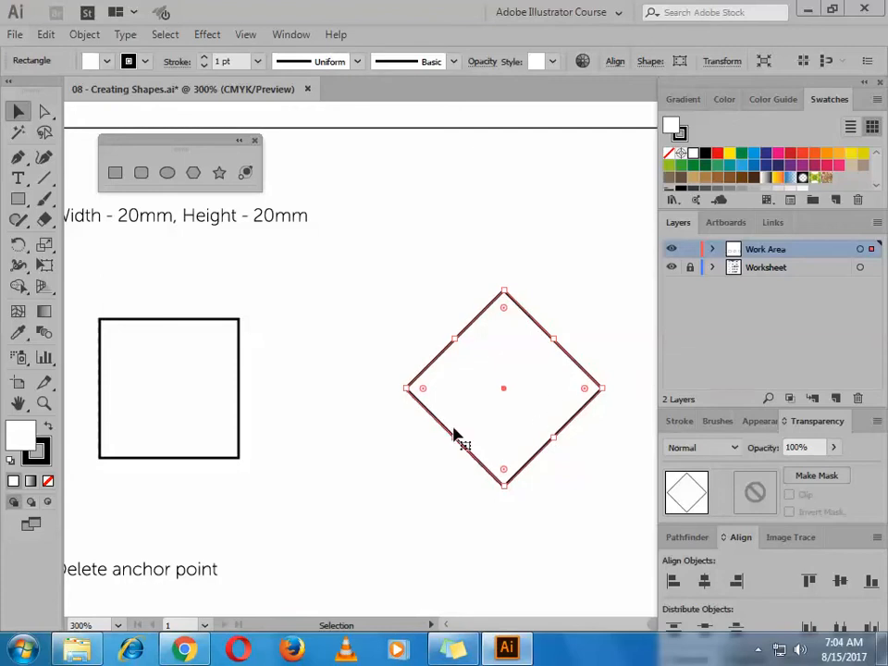
Step: Place a copy of the diamond over the dashed triangle under "Delete anchor point", nudging it until its right half matches the outline
key(h)
scroll(515, 382, right, 8)
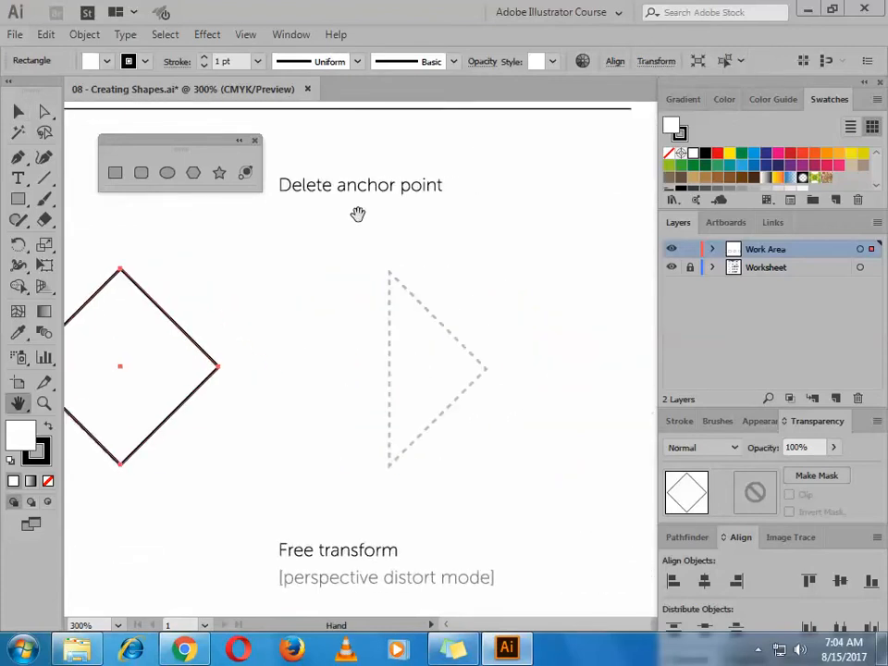
drag(357, 212, 406, 241)
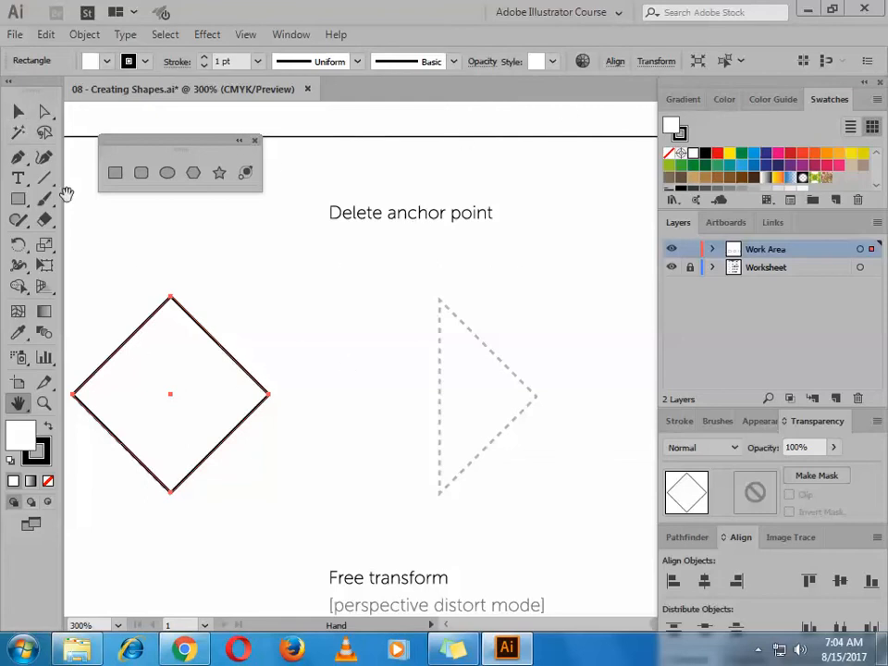
click(17, 111)
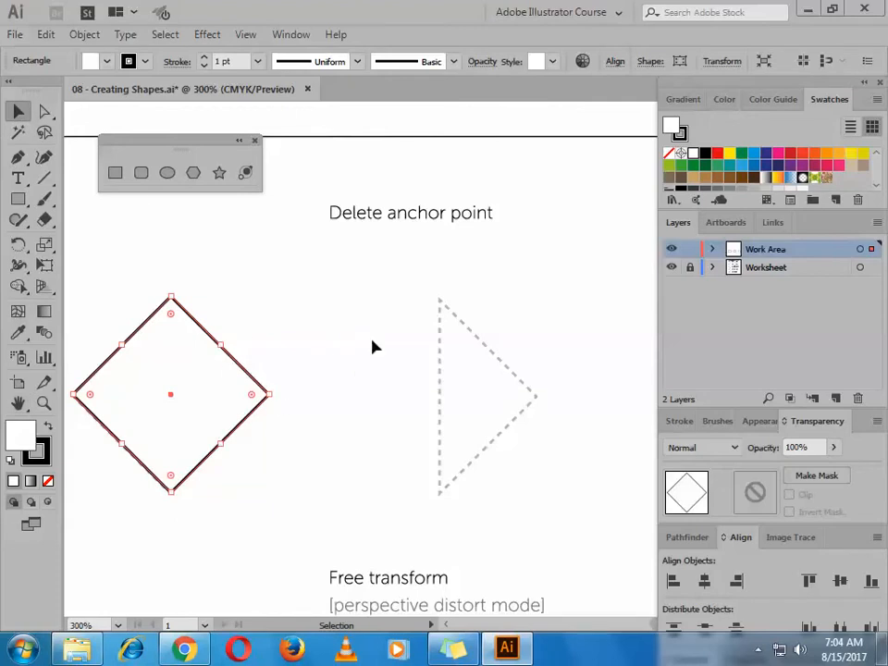
click(473, 359)
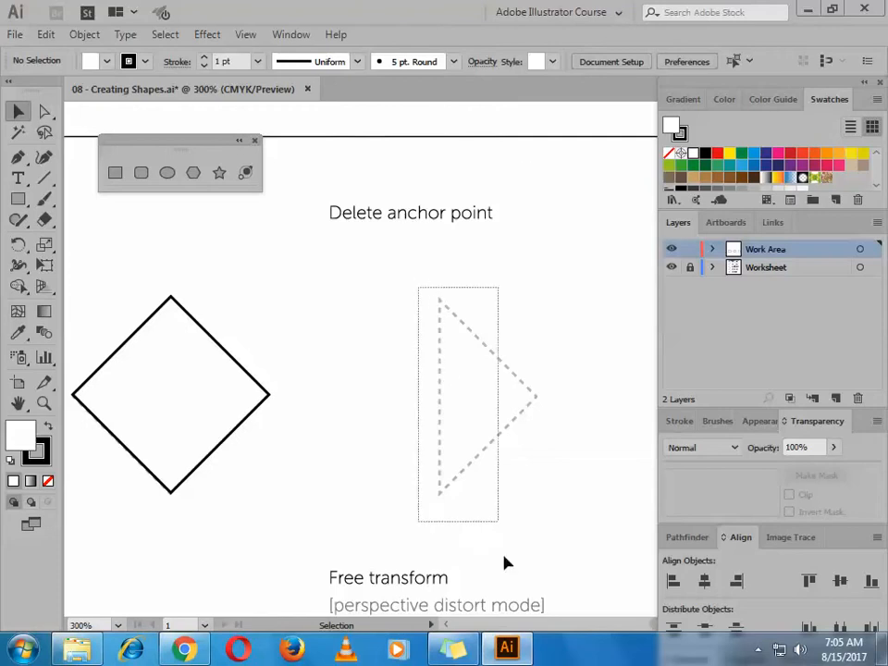
click(208, 406)
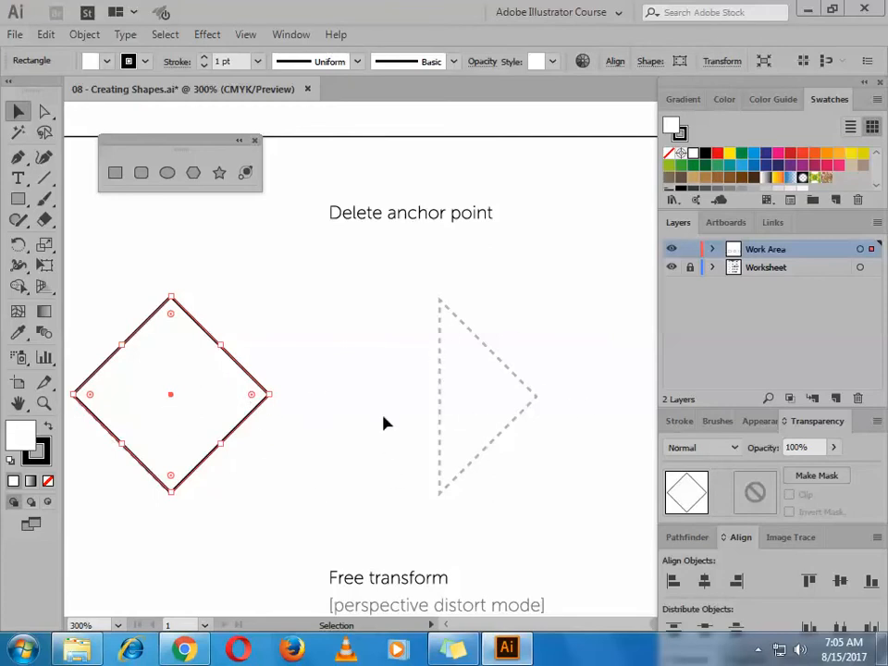
key(a)
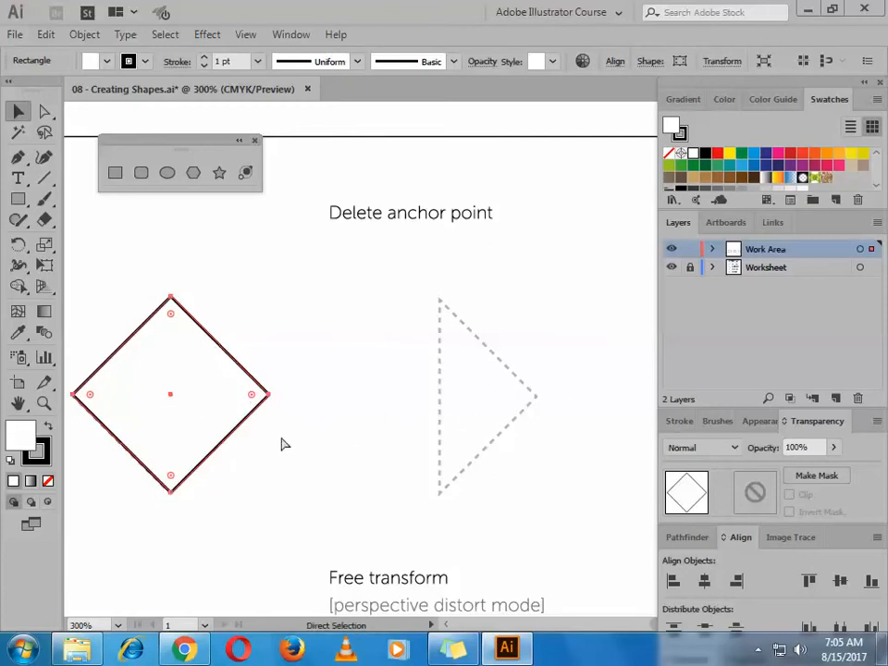
drag(202, 446, 499, 410)
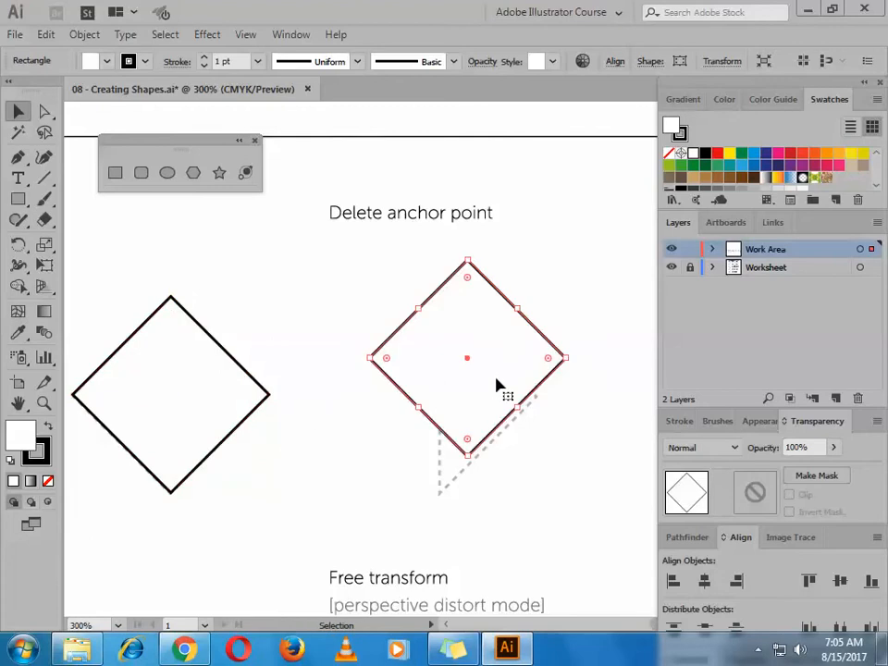
drag(515, 420, 496, 402)
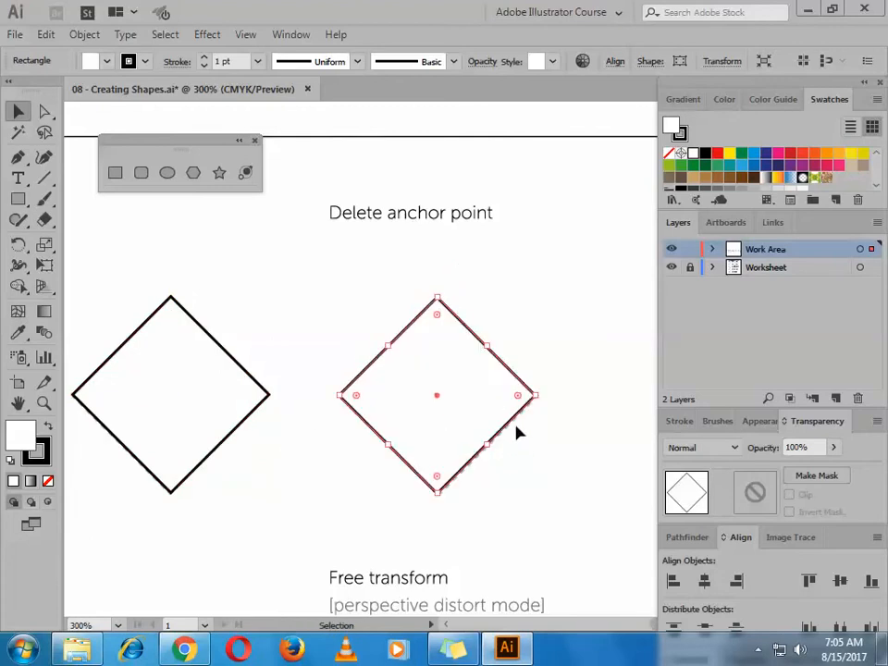
key(Up)
key(Right)
key(Down)
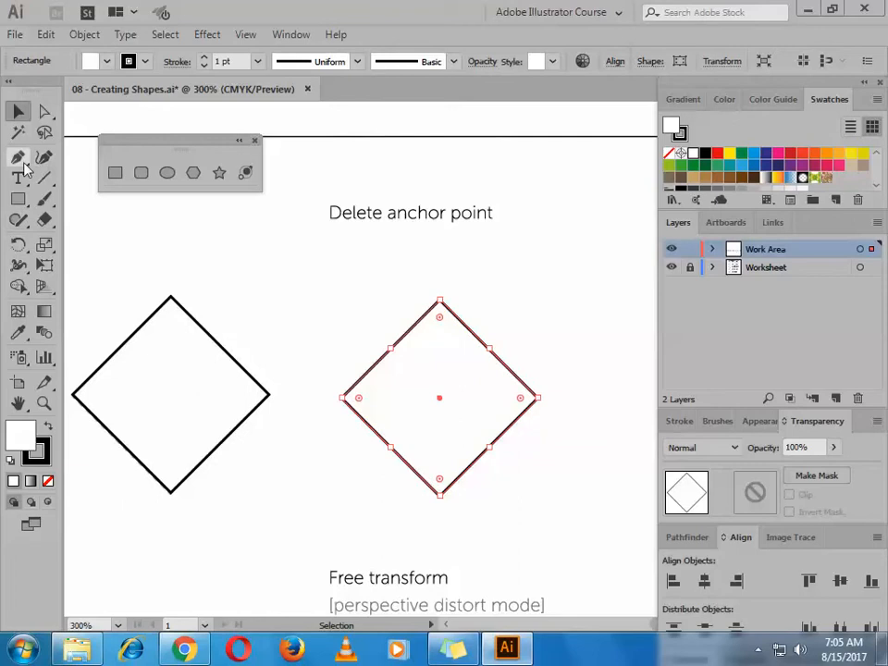
Step: Try to remove the left corner of the copied diamond with the Delete Anchor Point tool and dismiss the alert
key(p)
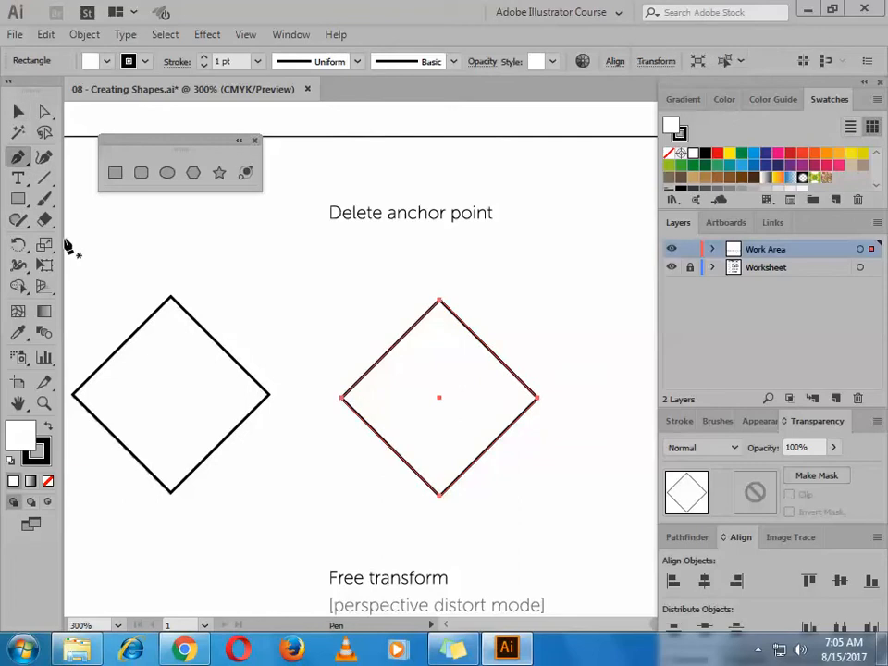
click(20, 161)
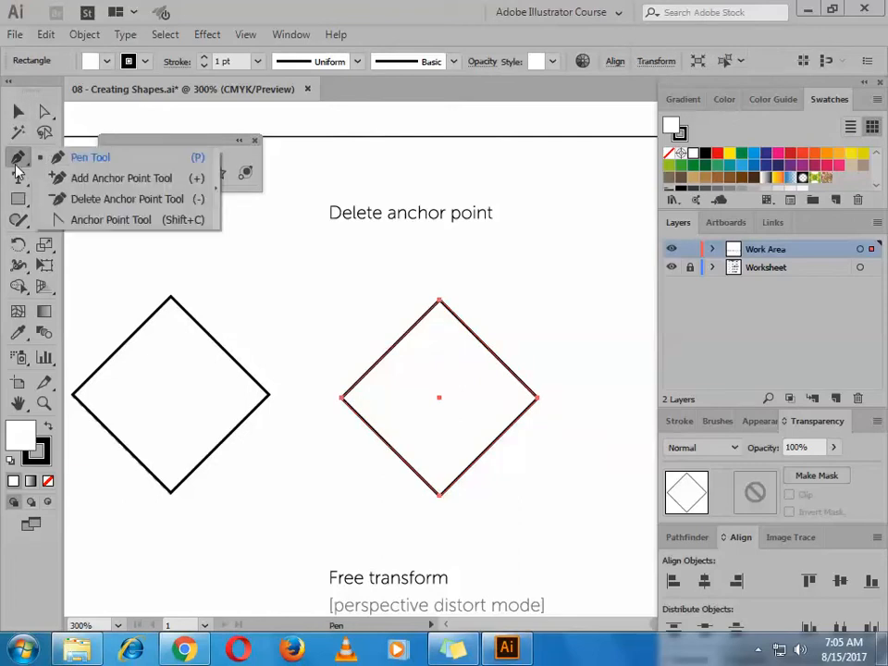
click(83, 203)
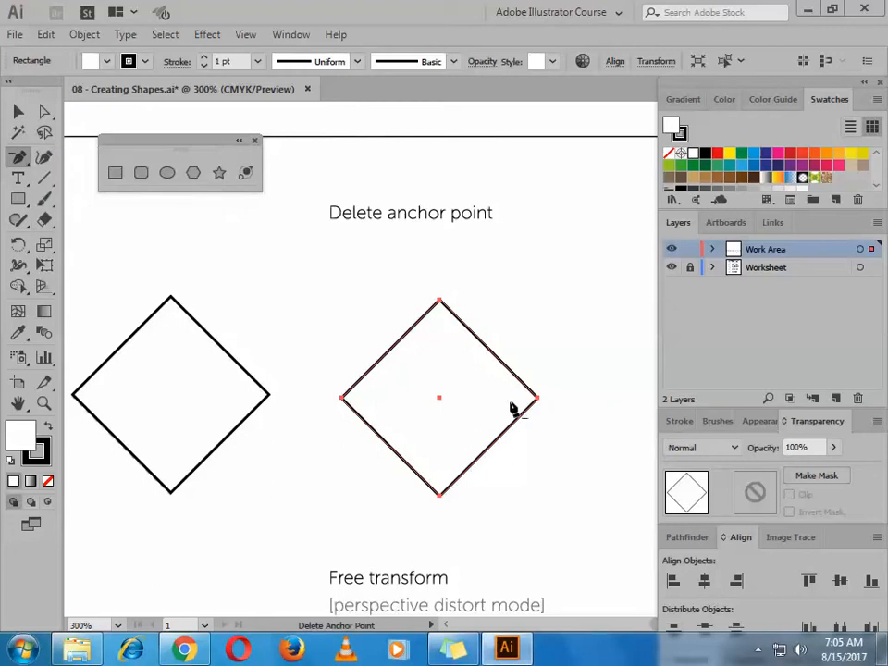
click(342, 403)
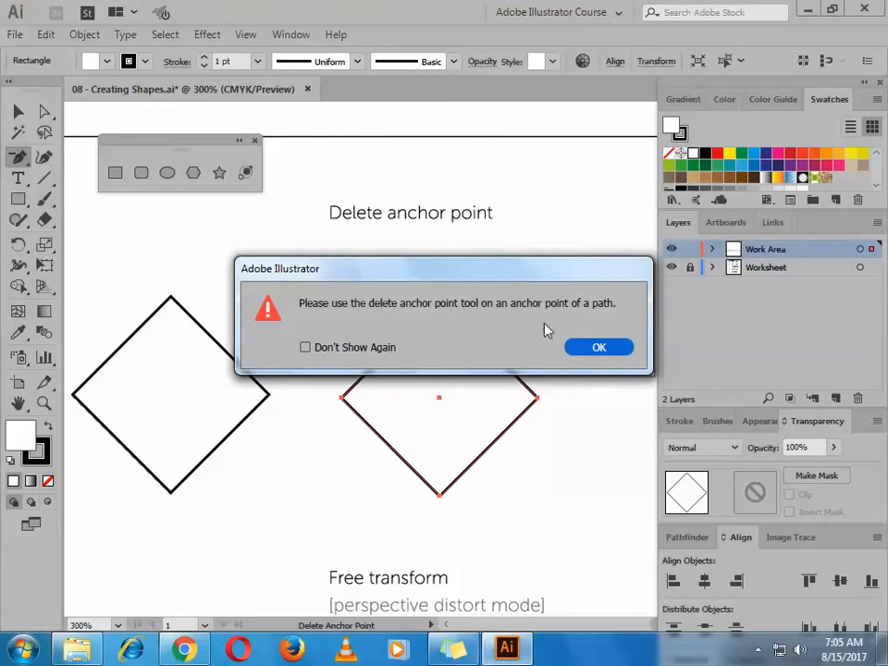
click(598, 348)
click(18, 111)
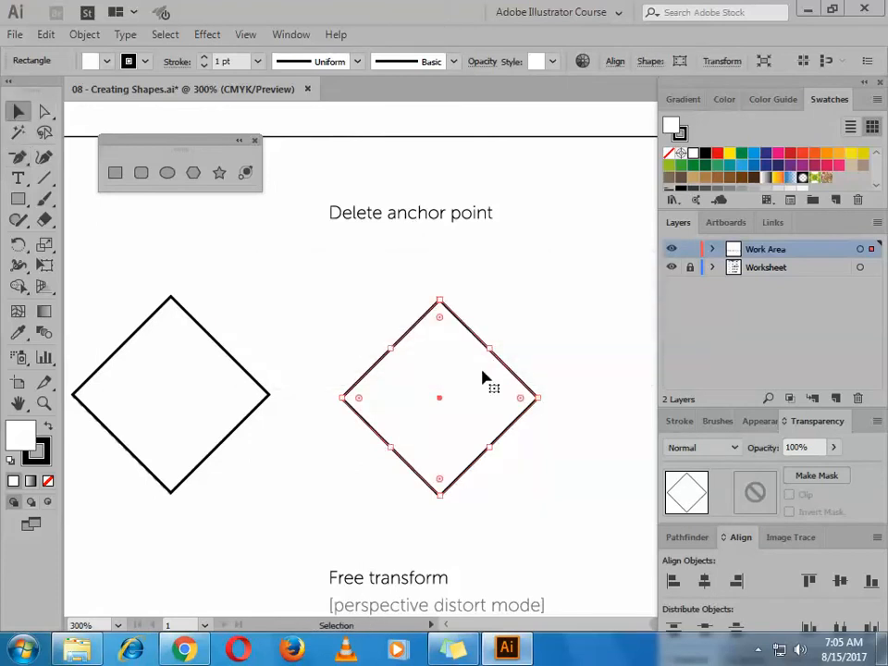
Step: Zoom in on the copied diamond to 400% and try selecting its individual corner anchor points with the Direct Selection tool
key(z)
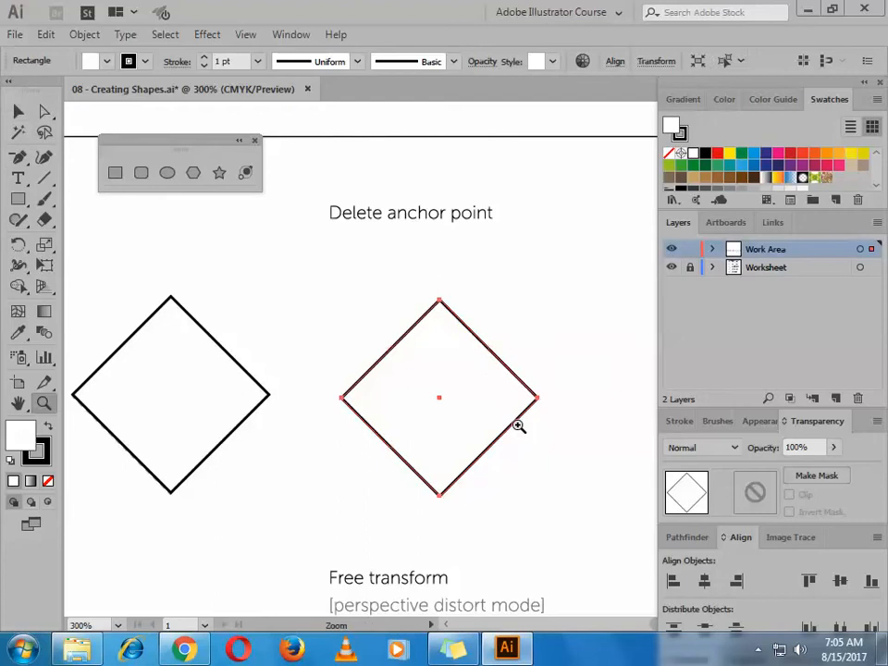
click(519, 425)
scroll(407, 390, up, 1)
click(18, 111)
click(44, 114)
click(521, 230)
click(394, 380)
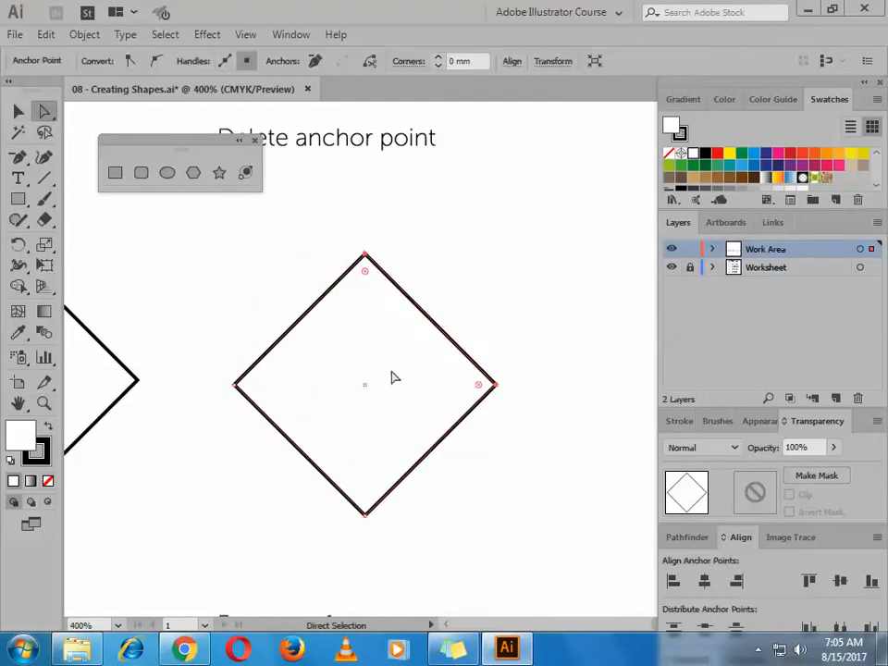
drag(165, 329, 319, 507)
click(212, 379)
drag(162, 282, 269, 407)
click(347, 444)
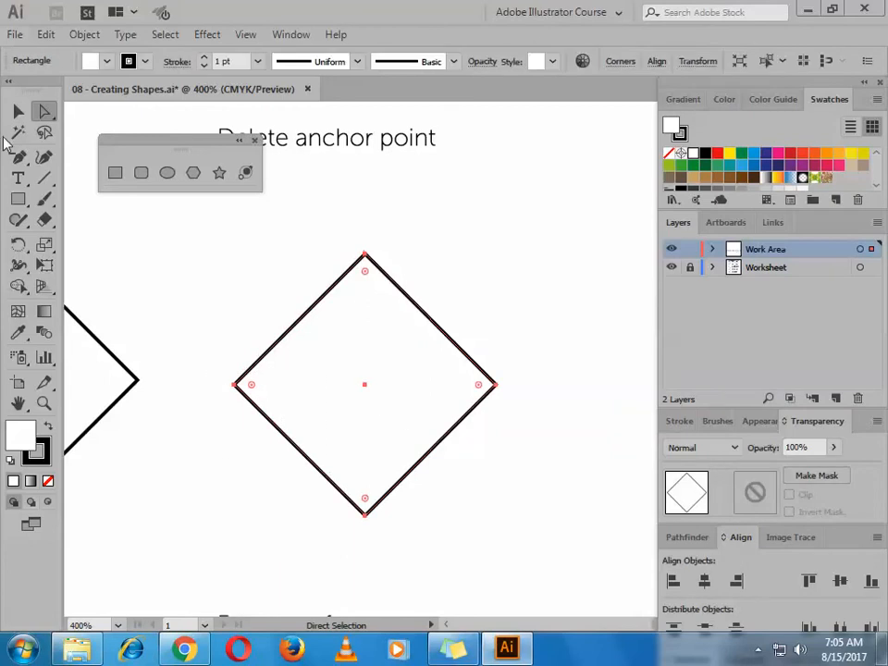
Step: Try to delete the left and top corner anchor points of the enlarged diamond copy, dismissing each alert
click(20, 159)
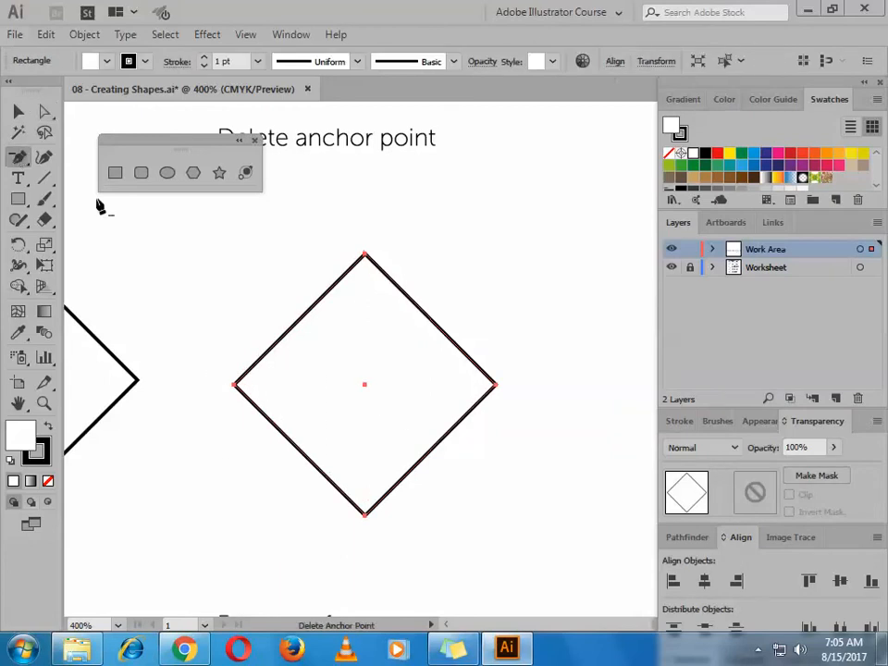
drag(20, 159, 103, 206)
click(234, 390)
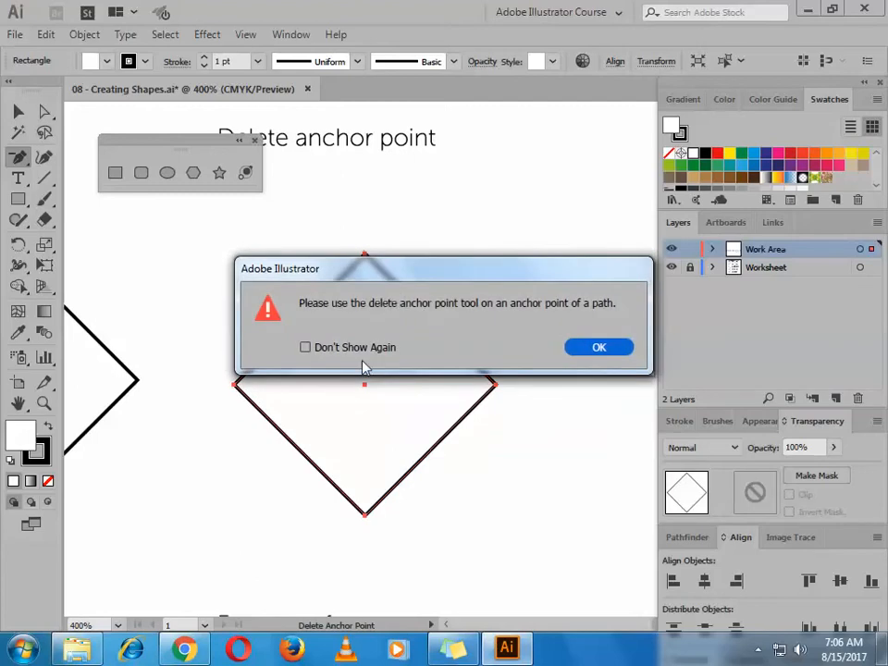
click(595, 348)
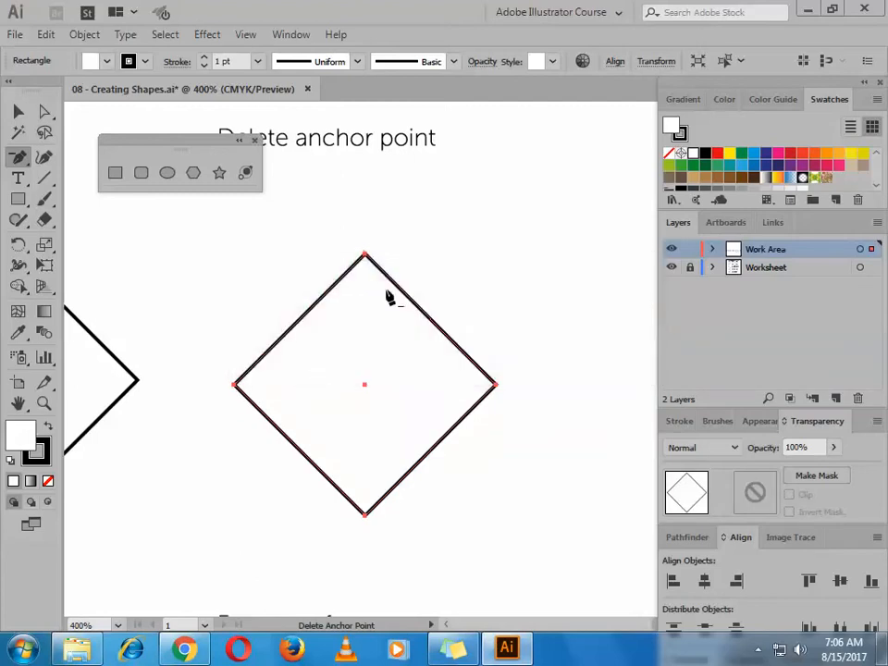
click(366, 263)
click(592, 348)
Step: Directly select corner points on the diamond copy, delete its left anchor point, and undo the deletion
click(20, 159)
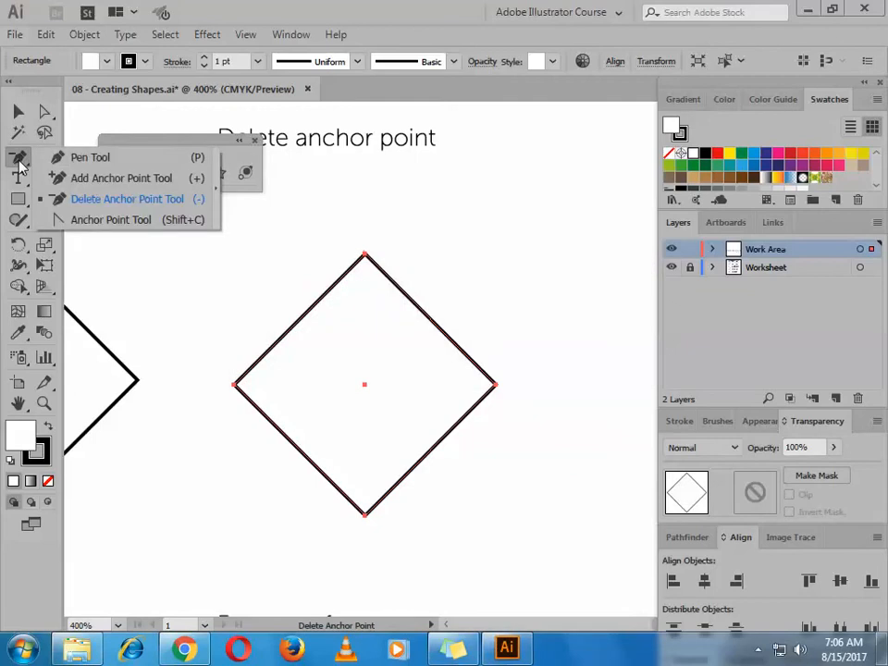
click(44, 111)
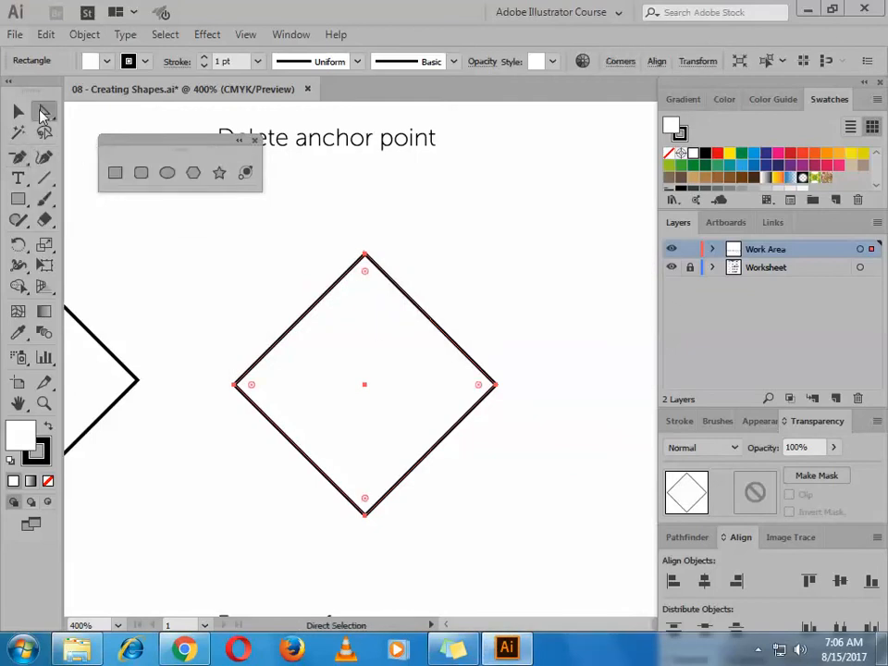
drag(565, 234, 301, 492)
click(186, 335)
drag(186, 339, 398, 546)
click(21, 159)
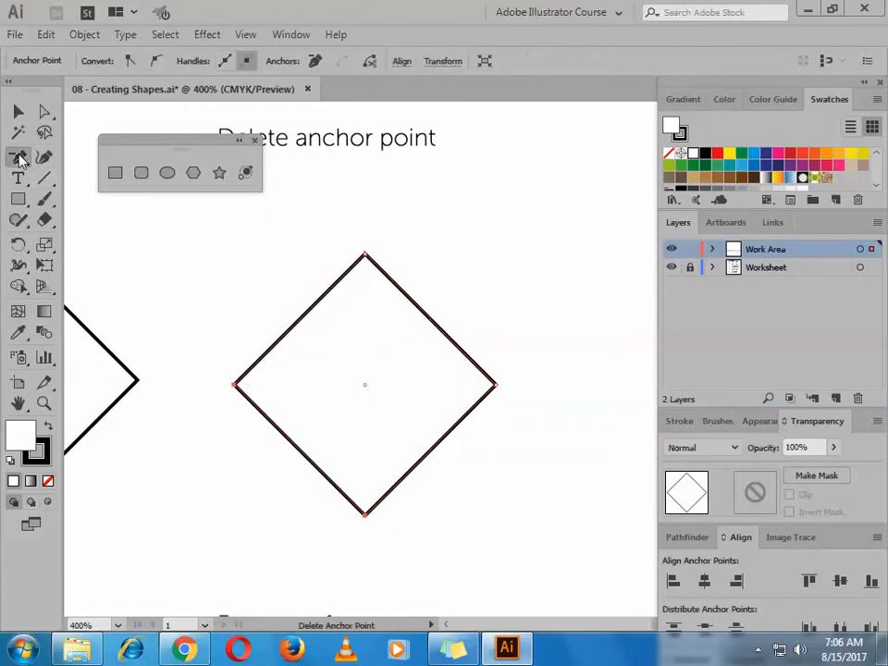
click(235, 386)
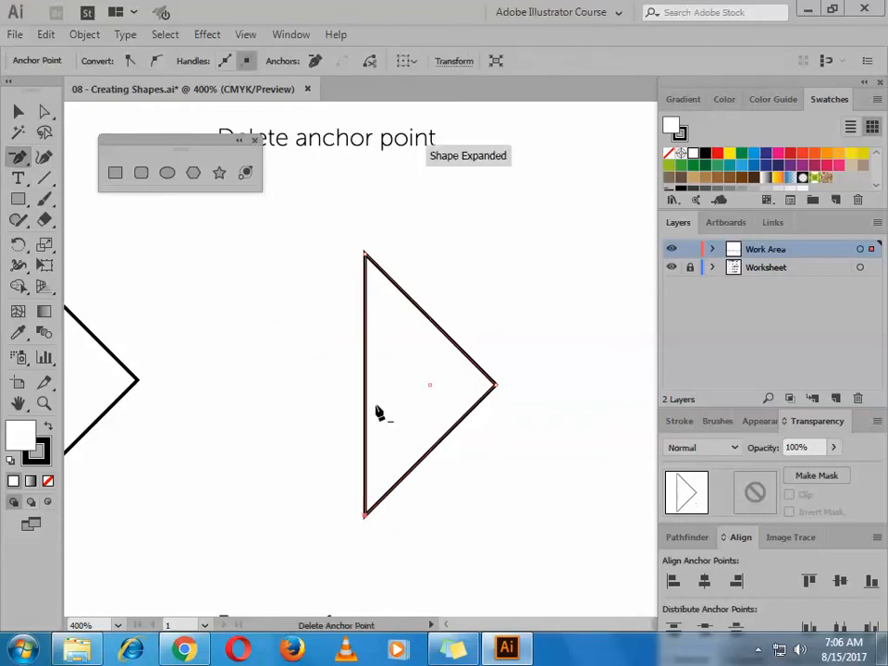
key(ctrl+z)
click(19, 112)
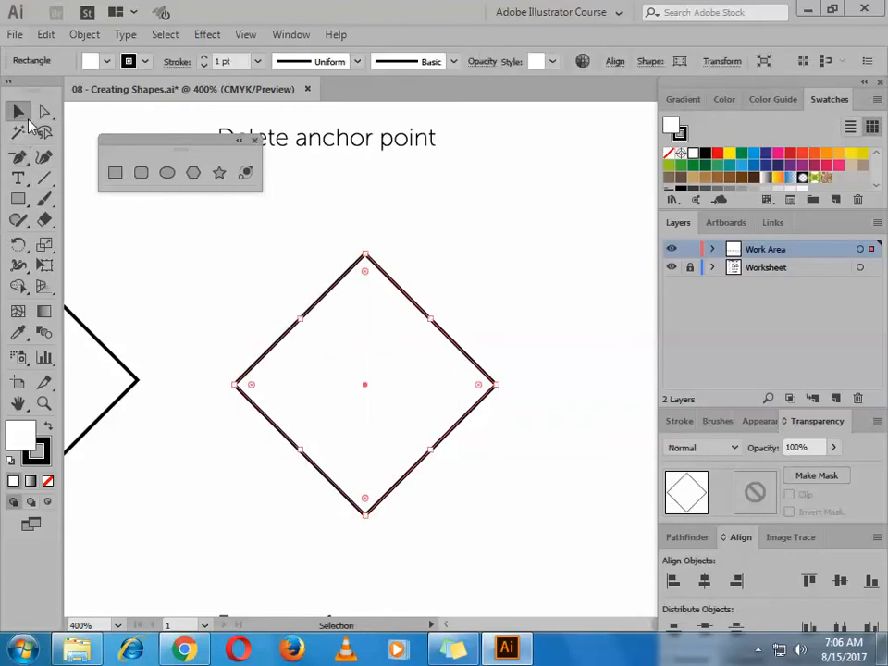
Step: Delete the left corner anchor point of the directly selected diamond copy to turn it into a triangle
click(505, 292)
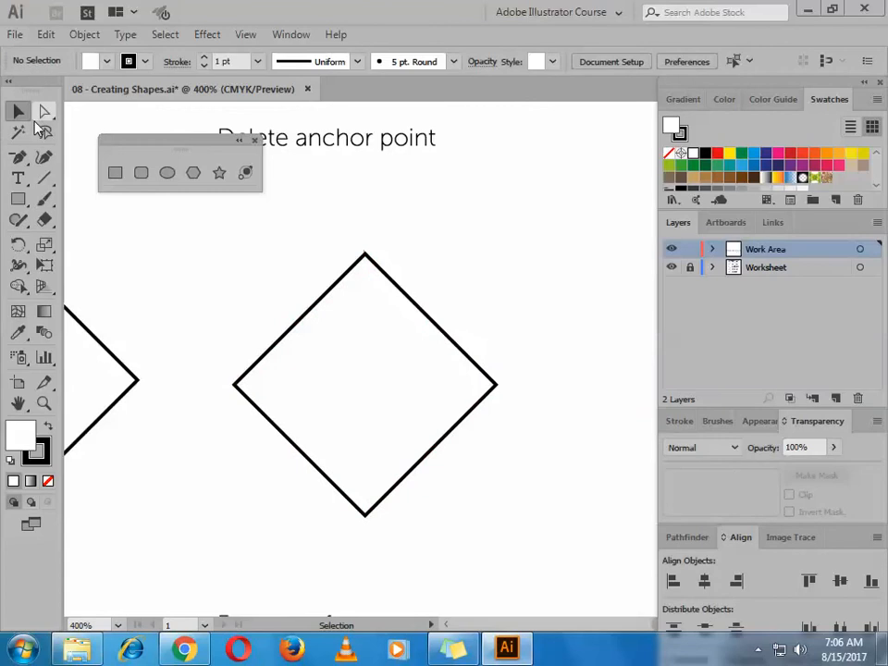
click(44, 114)
click(237, 385)
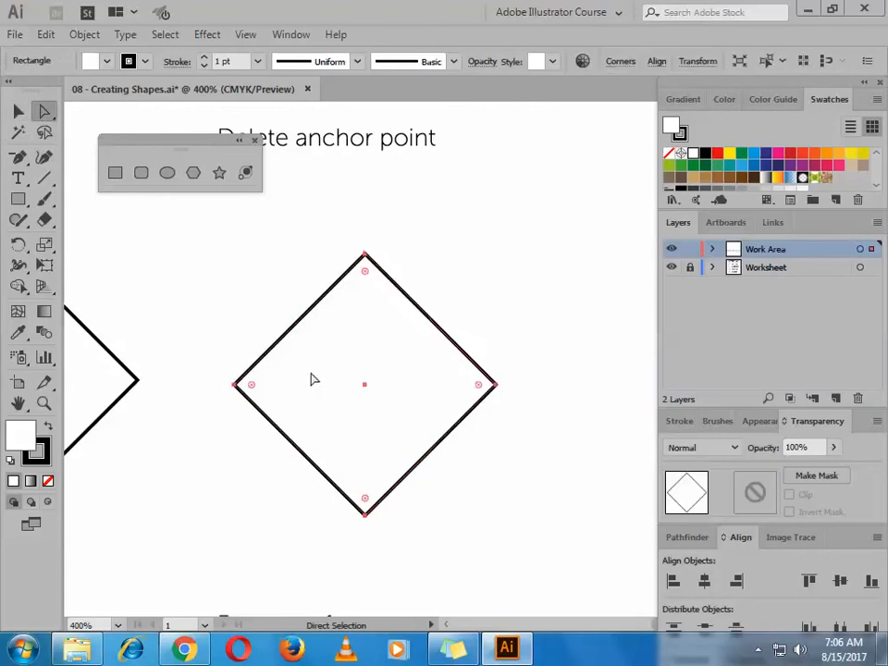
click(263, 392)
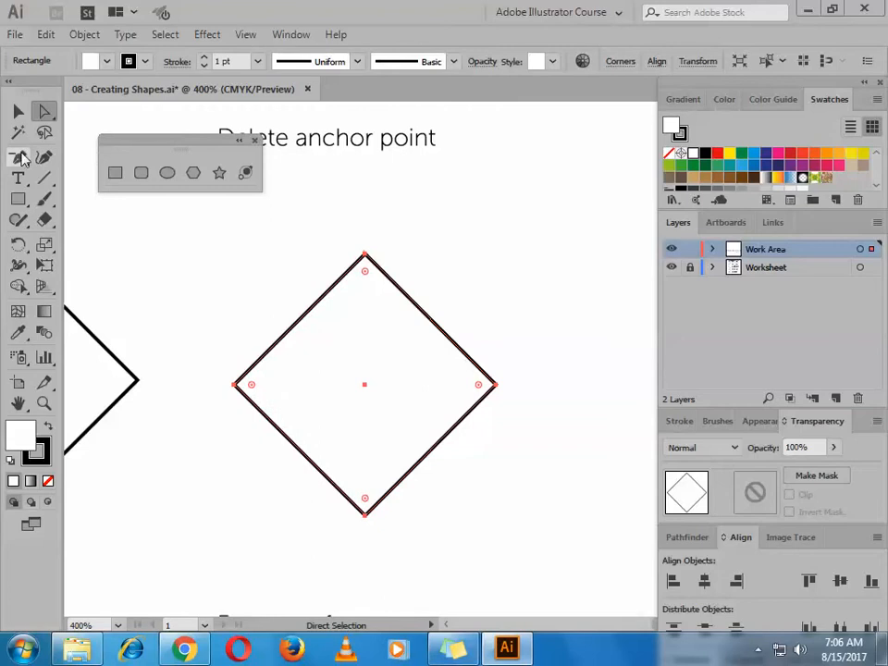
click(13, 161)
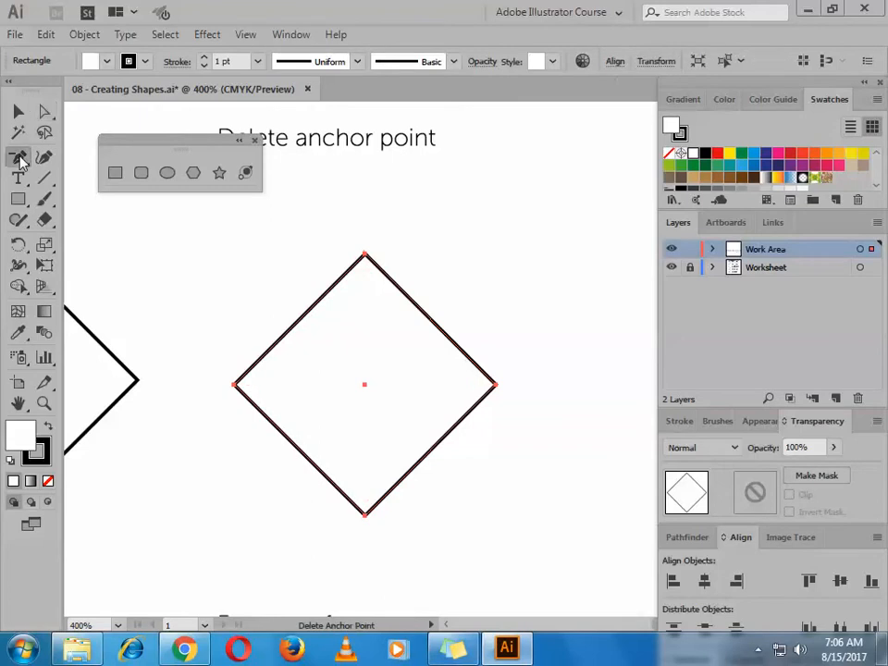
click(111, 205)
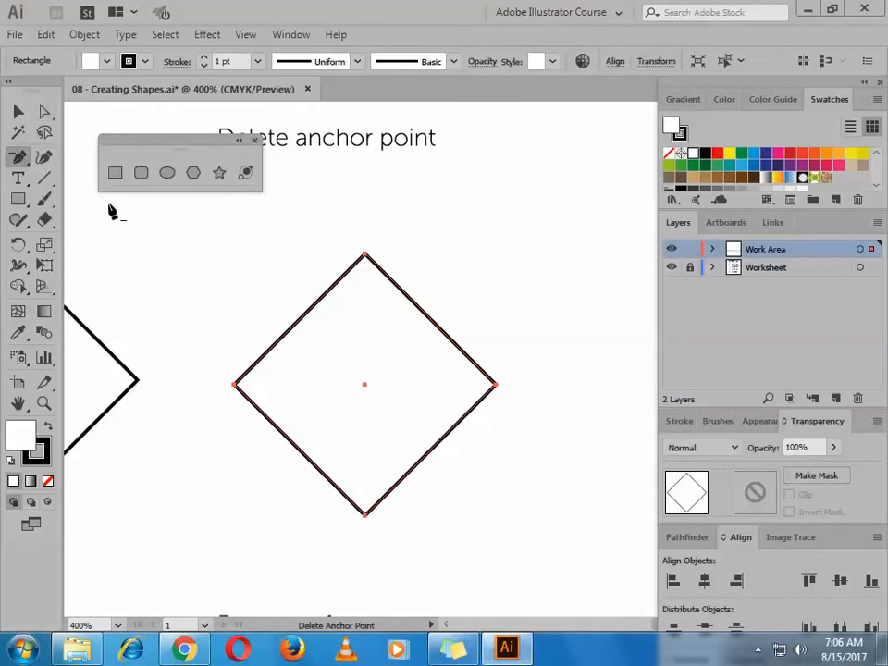
click(235, 388)
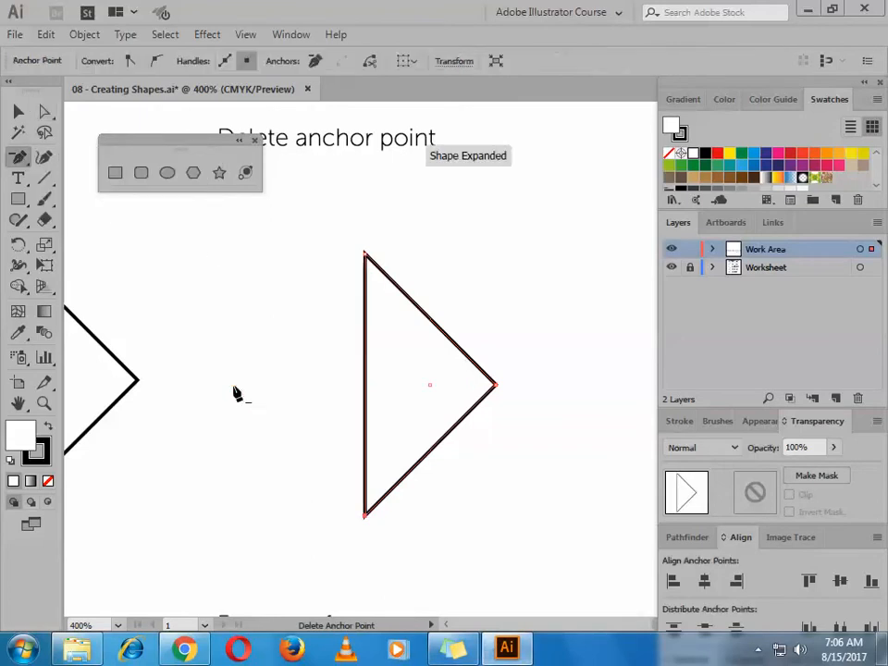
Step: Deselect the triangle and zoom out to 150% to view the finished row and the half-circle exercises below it
click(18, 113)
click(422, 373)
scroll(439, 383, down, 3)
scroll(496, 406, up, 5)
key(space)
drag(415, 407, 565, 219)
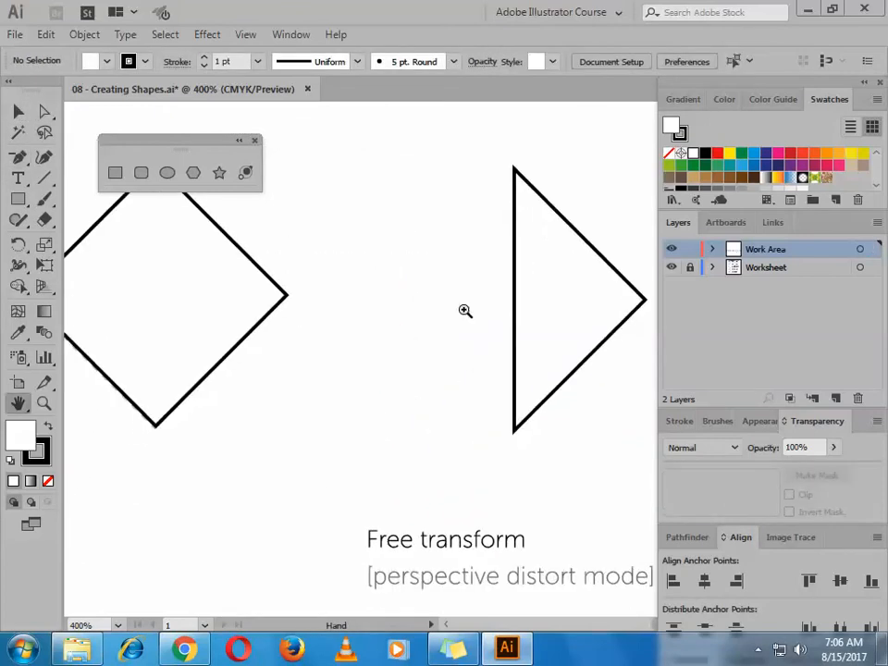
key(z)
right_click(381, 336)
click(417, 394)
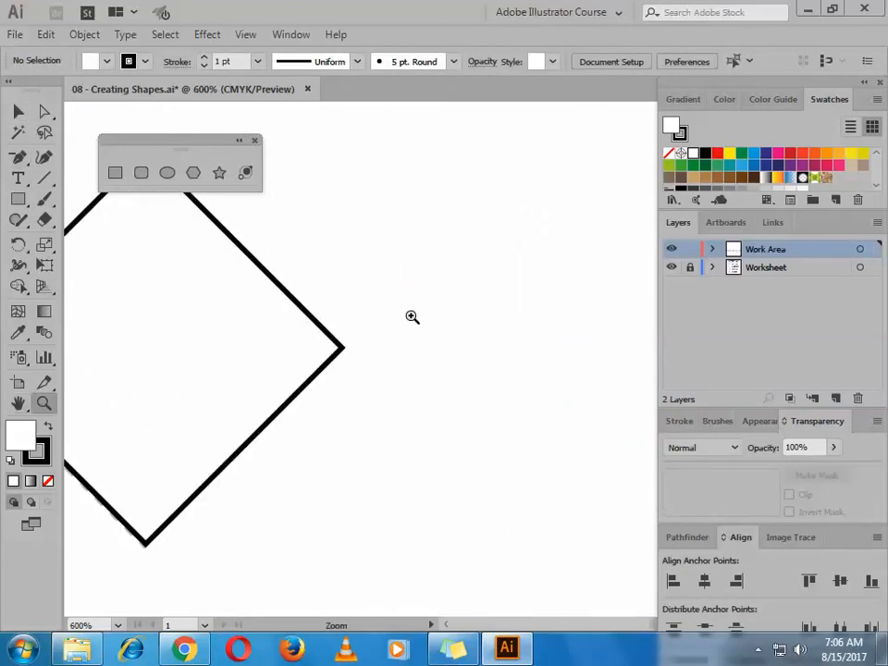
alt+click(480, 371)
alt+click(481, 371)
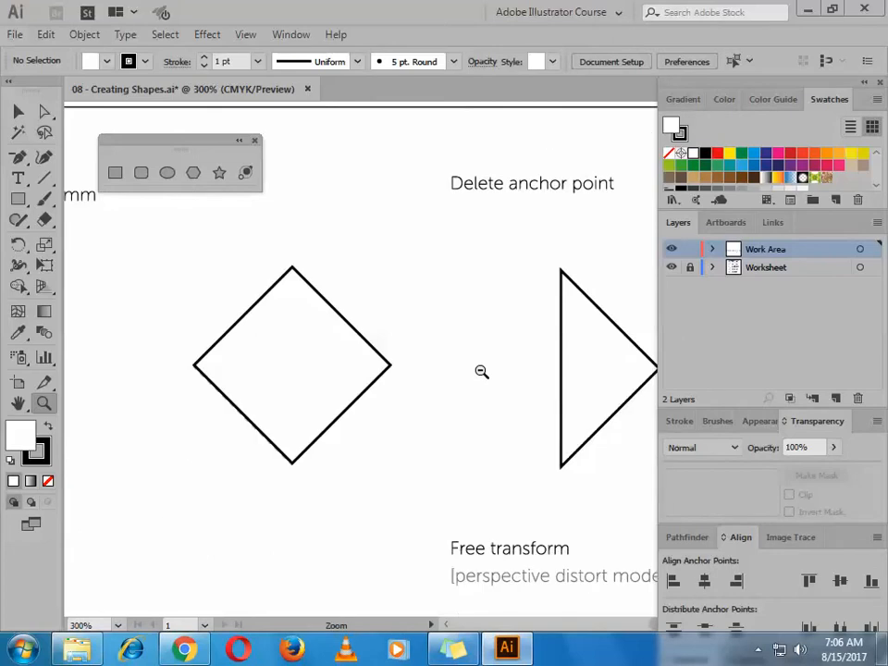
alt+click(481, 371)
alt+click(461, 382)
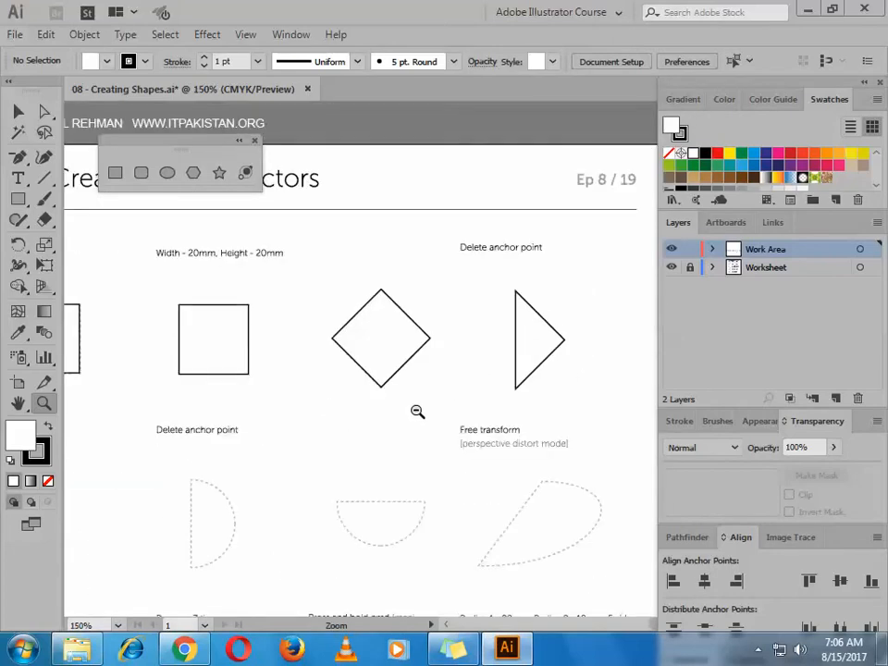
Step: Draw a circle matching the size of the dashed circle in the "Ellipse tool:" exercise, using the Ellipse tool
key(space)
drag(337, 440, 531, 316)
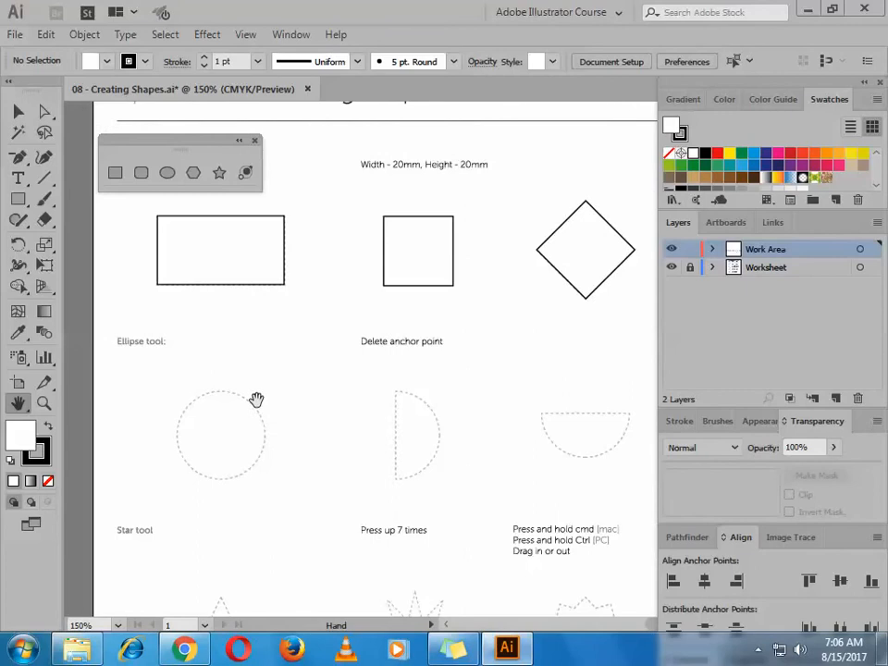
key(ctrl+space)
click(243, 470)
scroll(508, 428, up, 2)
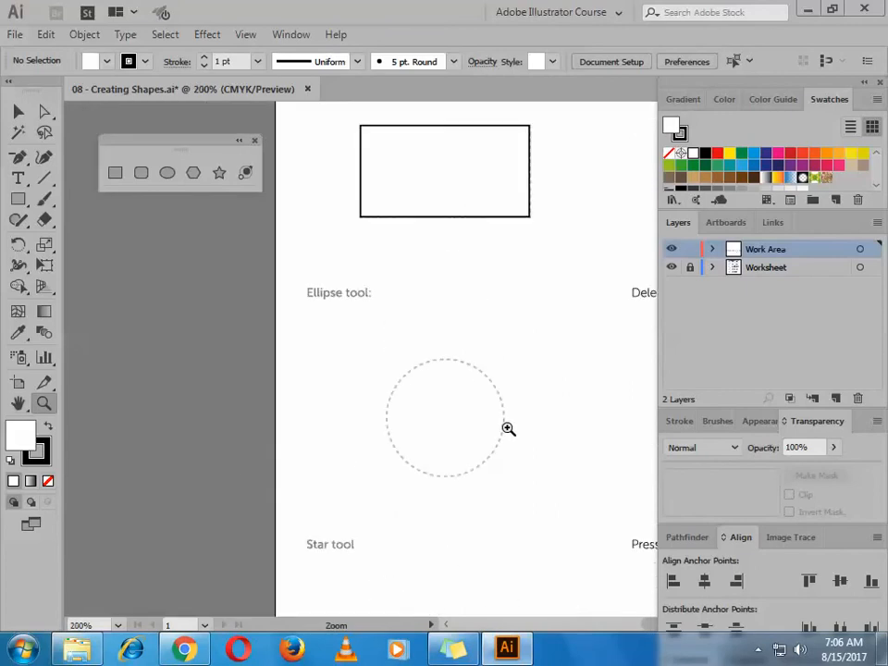
click(510, 429)
scroll(485, 425, up, 3)
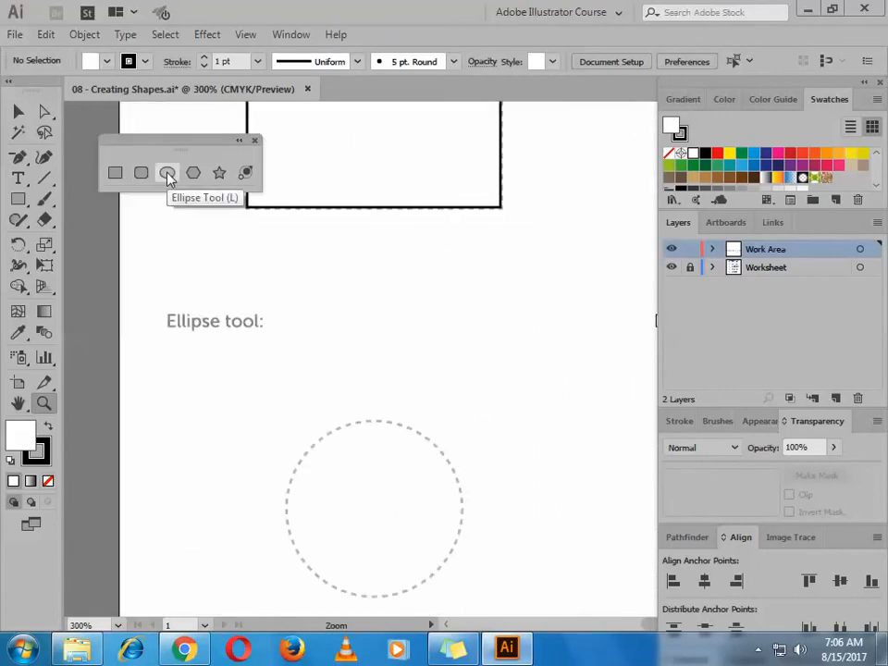
drag(179, 132, 179, 119)
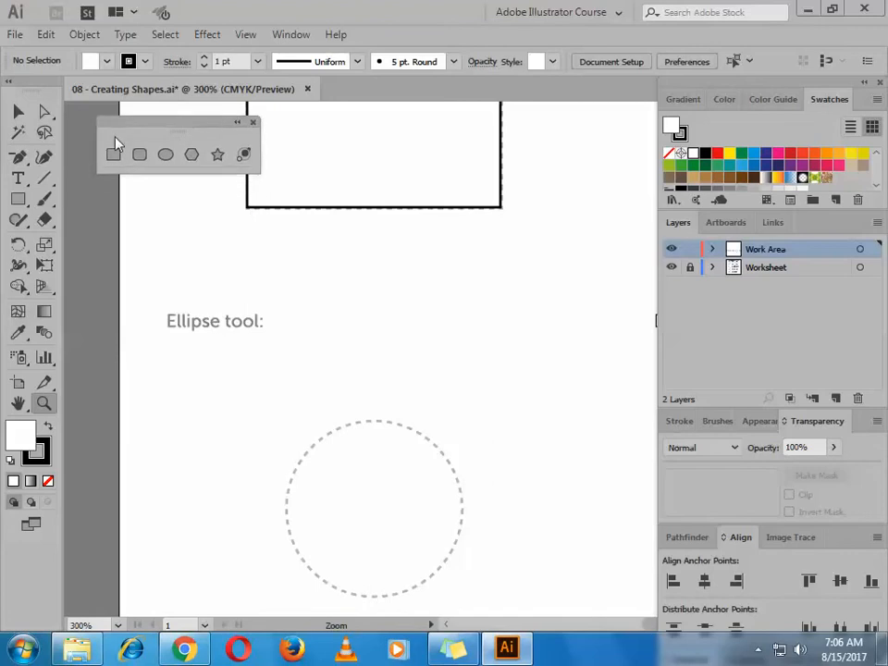
click(165, 156)
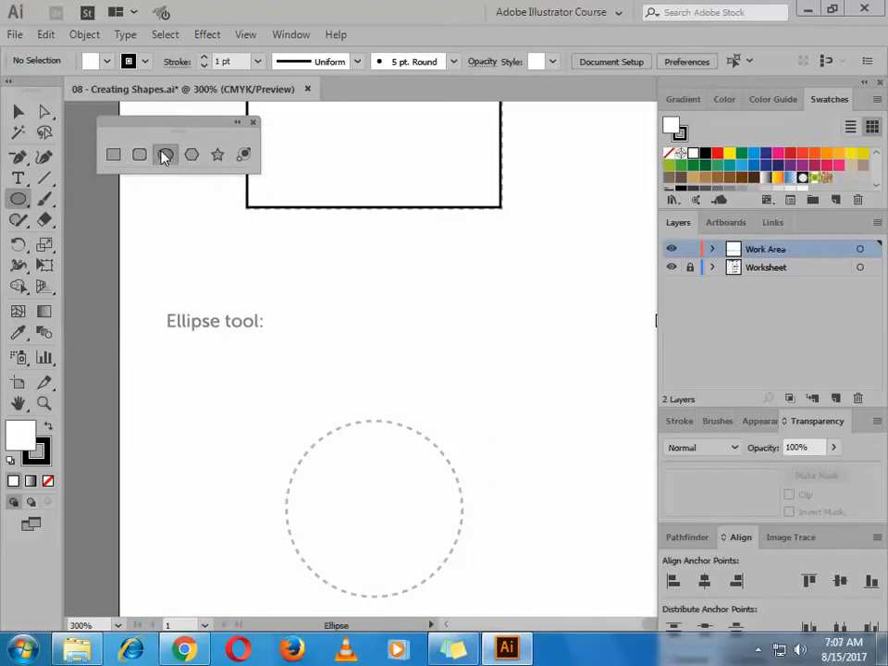
scroll(400, 411, down, 2)
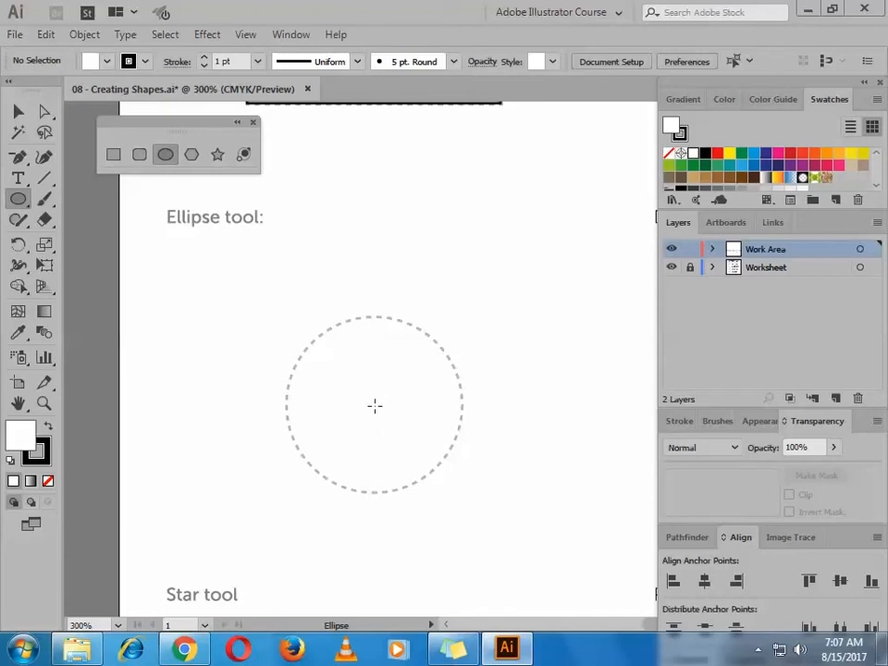
drag(373, 403, 478, 470)
key(ctrl+z)
drag(303, 325, 481, 407)
Step: Move the drawn circle onto its dashed outline and deselect it
click(17, 111)
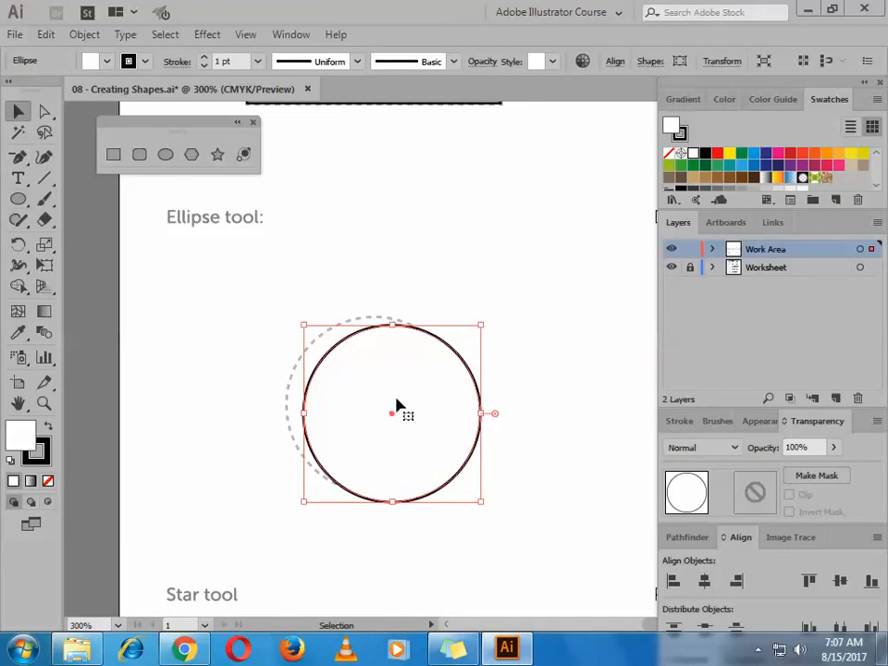
mouse_move(390, 413)
mouse_down()
mouse_move(372, 404)
mouse_move(377, 413)
mouse_up()
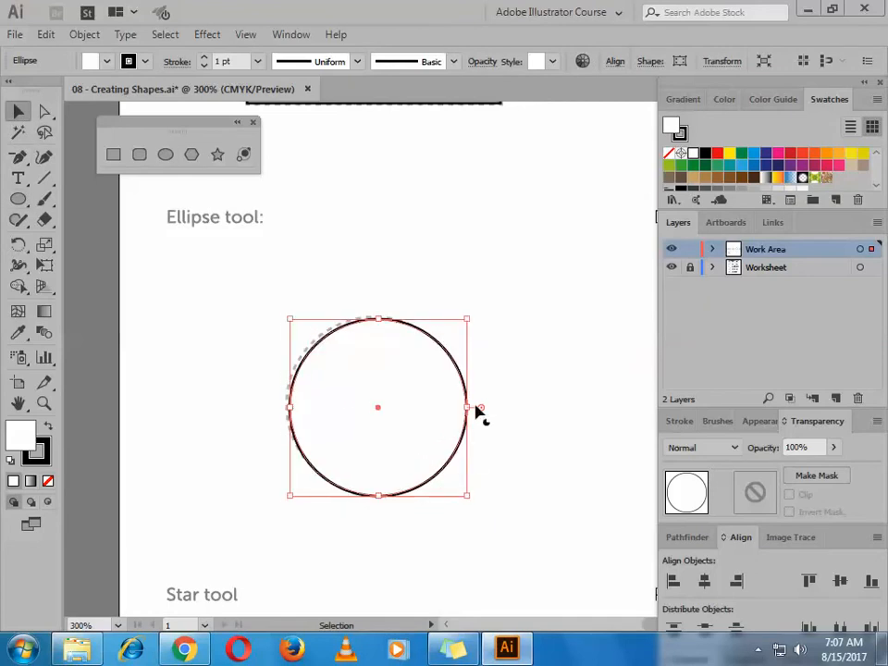
click(553, 394)
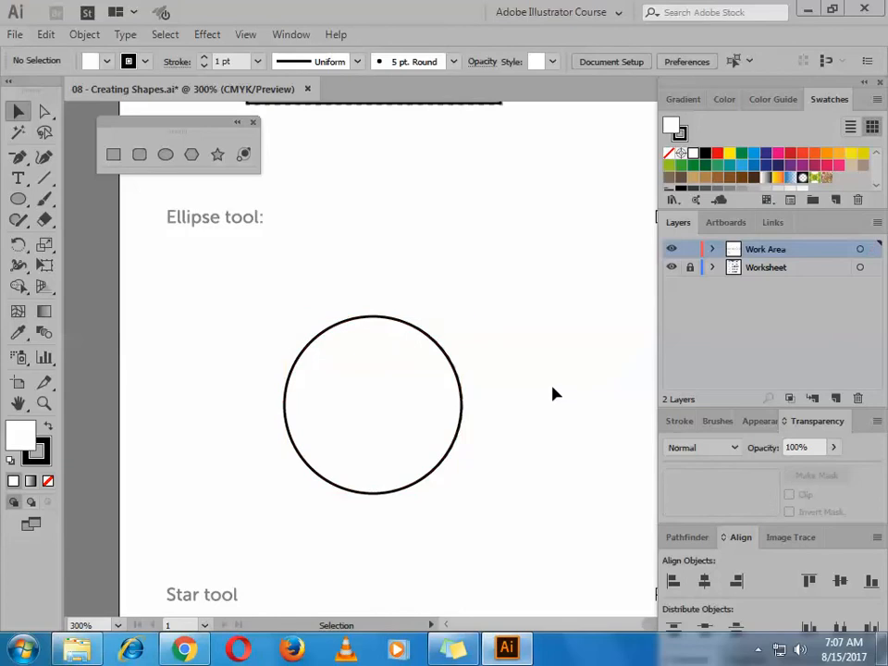
Step: Duplicate the circle into the second-row "Delete anchor point" exercise and align the copy with the dashed half-circle outline
key(h)
drag(541, 359, 332, 366)
scroll(378, 258, up, 1)
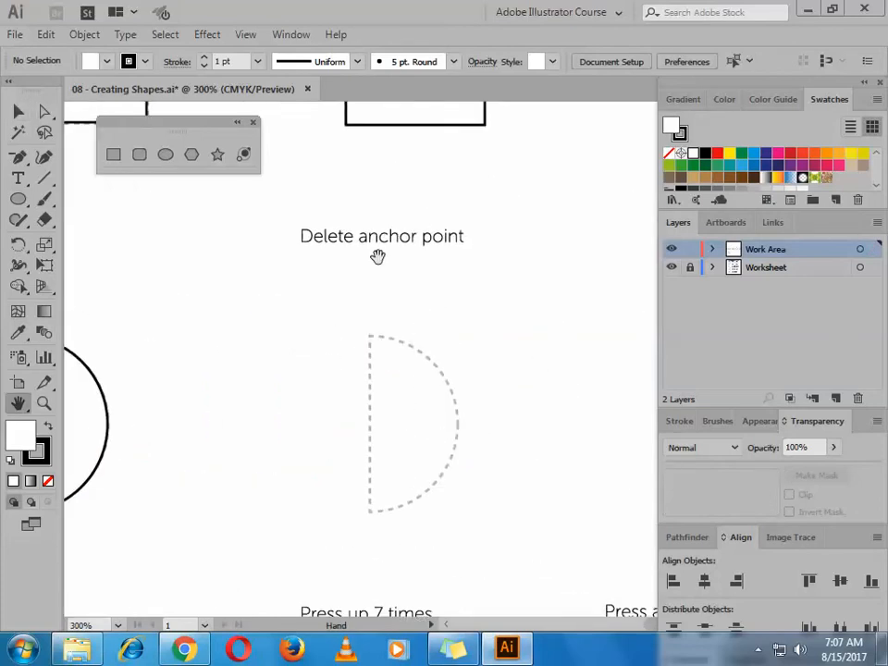
drag(355, 297, 372, 297)
key(v)
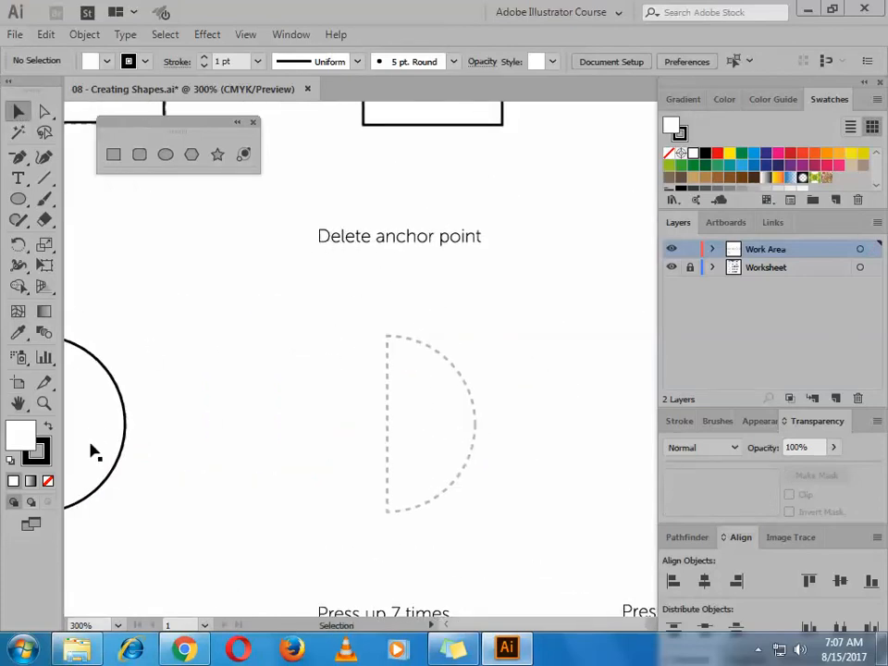
click(102, 444)
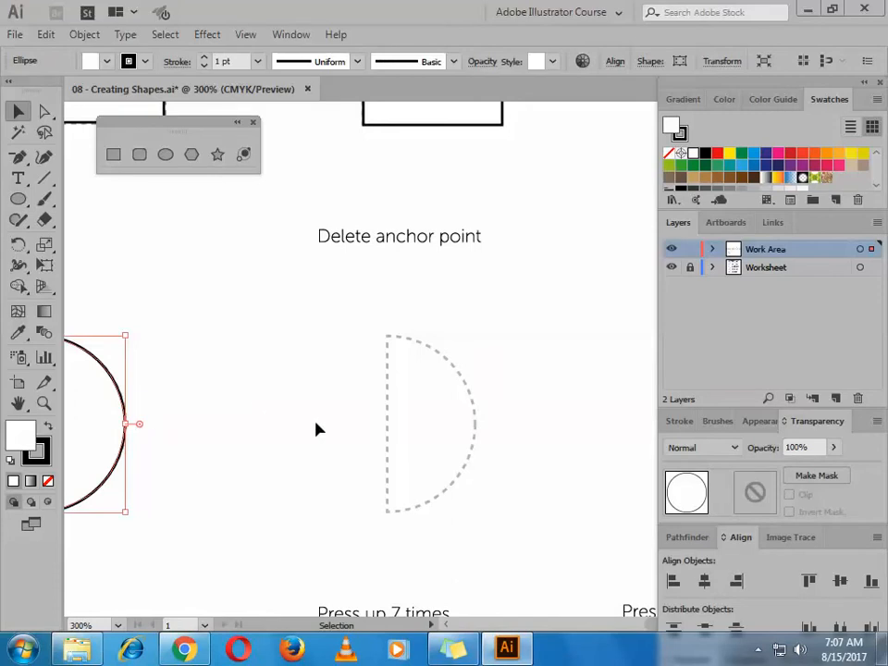
drag(384, 418, 481, 412)
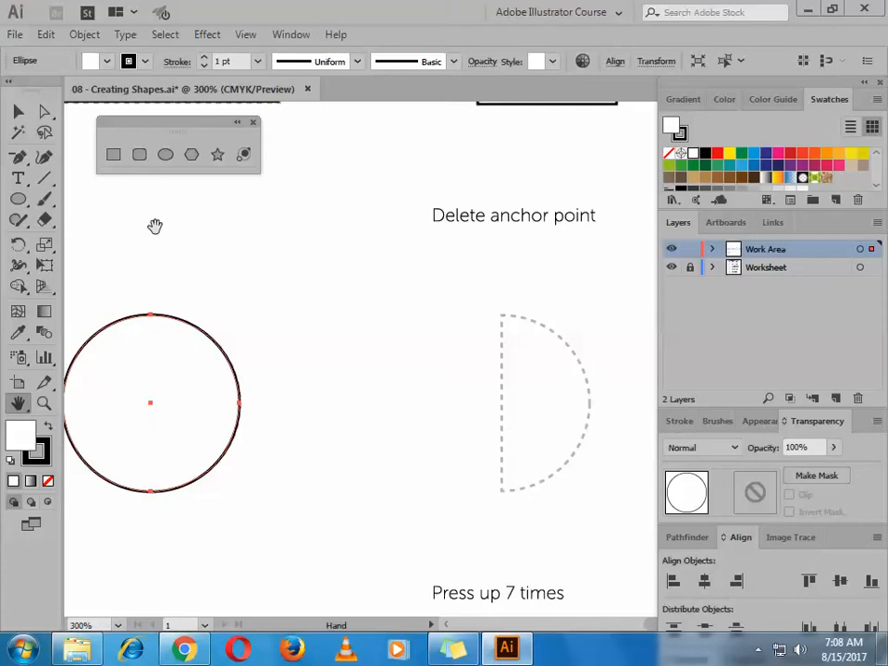
click(18, 111)
click(359, 374)
click(240, 395)
key(a)
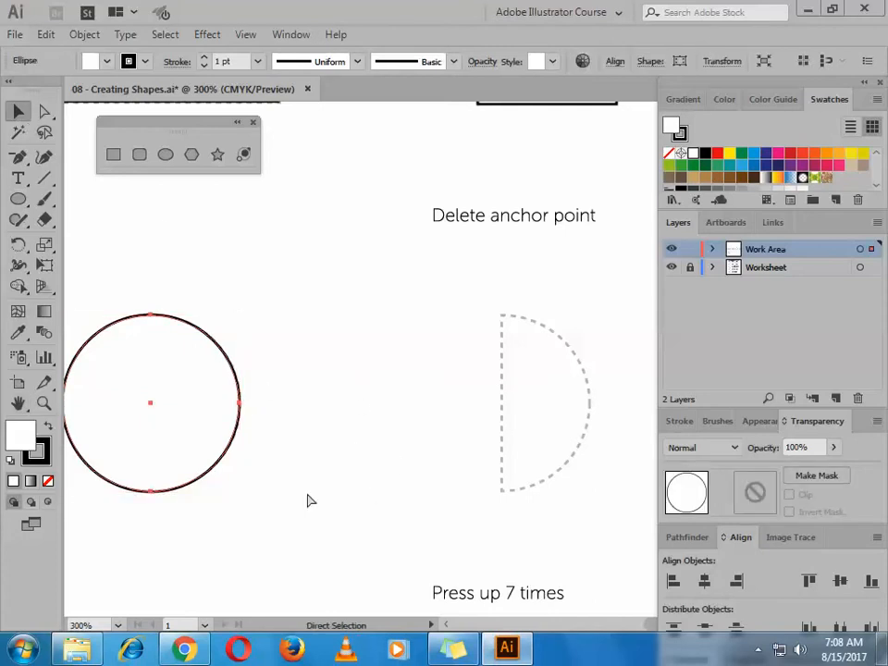
key(Up)
key(Down)
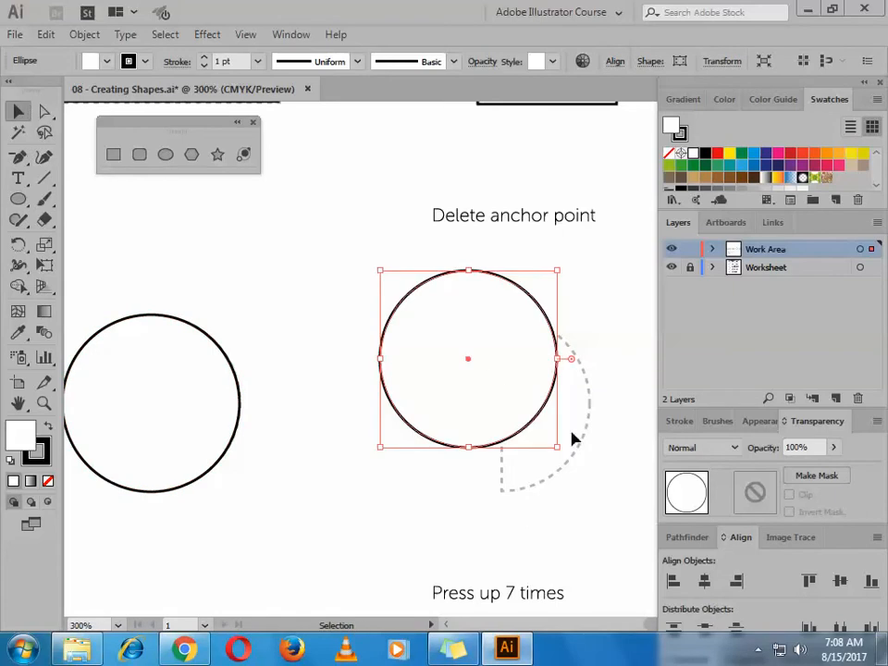
drag(518, 356, 546, 399)
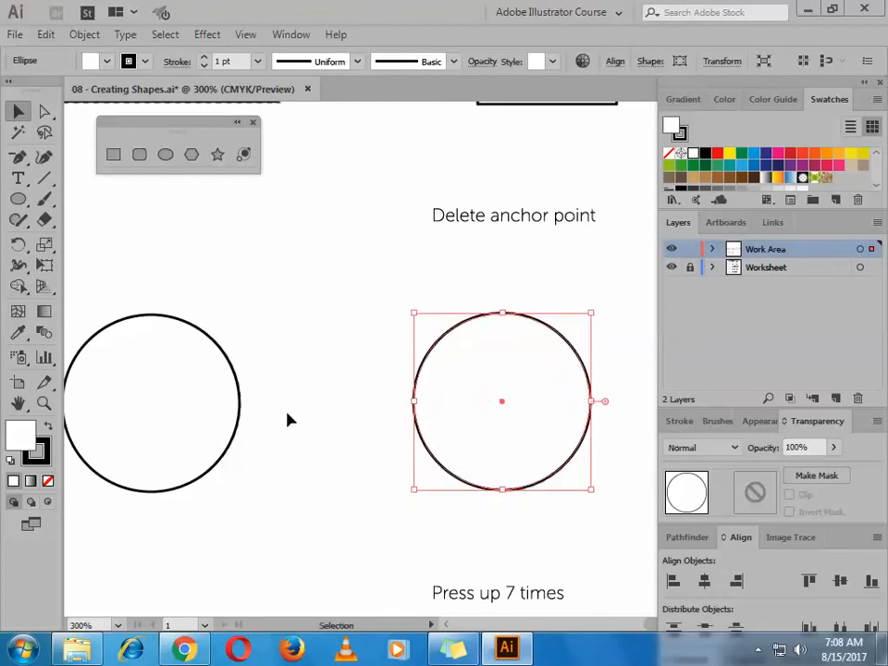
Step: Try to delete the left anchor point of the circle copy with the Delete Anchor Point tool
click(18, 156)
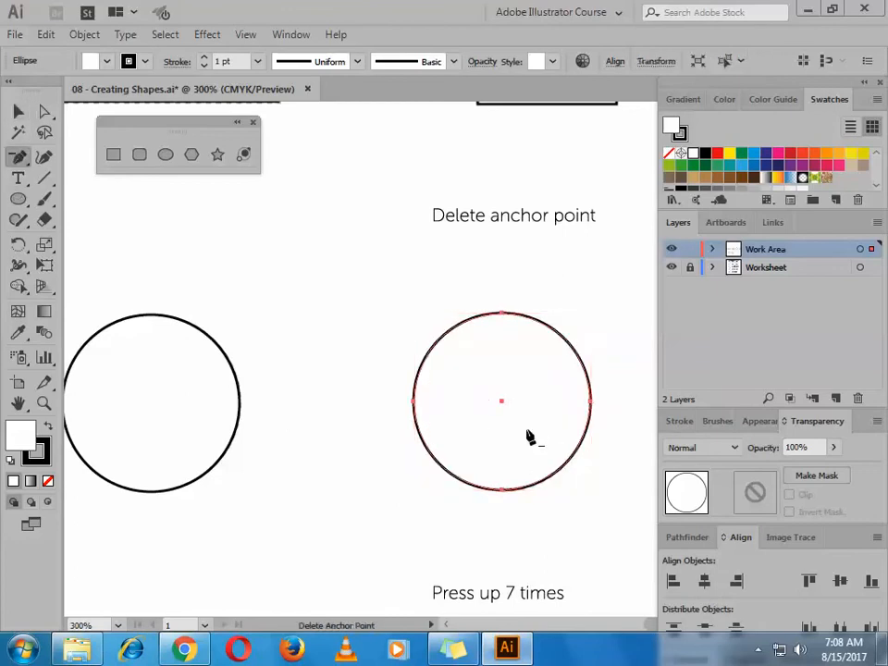
click(418, 411)
click(598, 347)
Step: Directly select the circle copy and delete its left anchor point
click(18, 112)
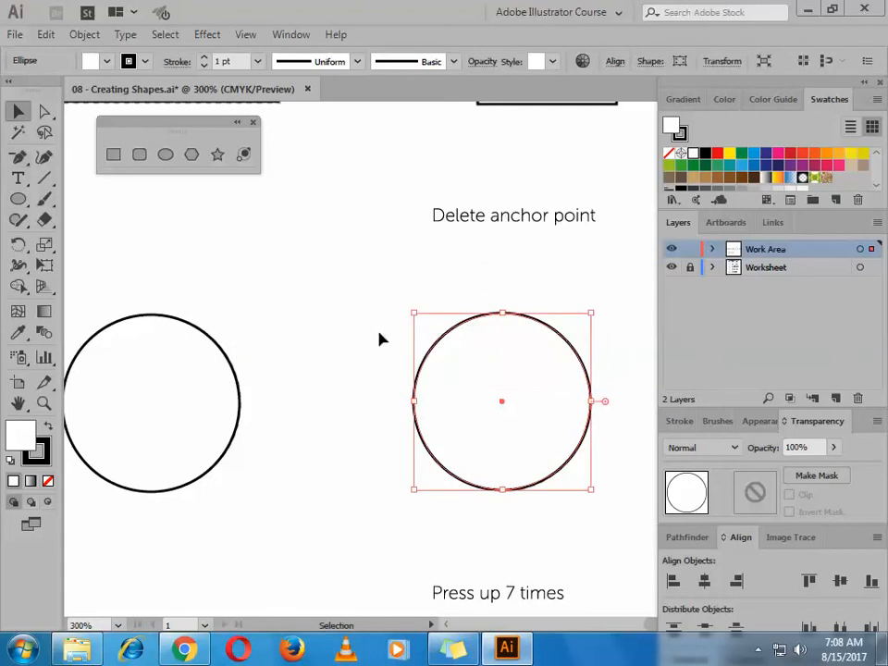
click(380, 337)
key(a)
drag(404, 308, 627, 518)
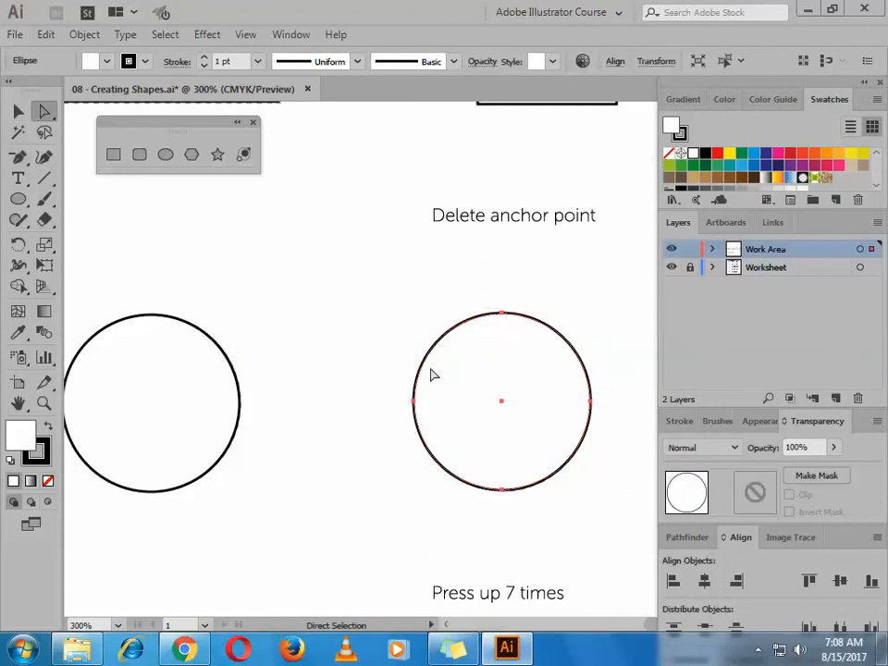
key(minus)
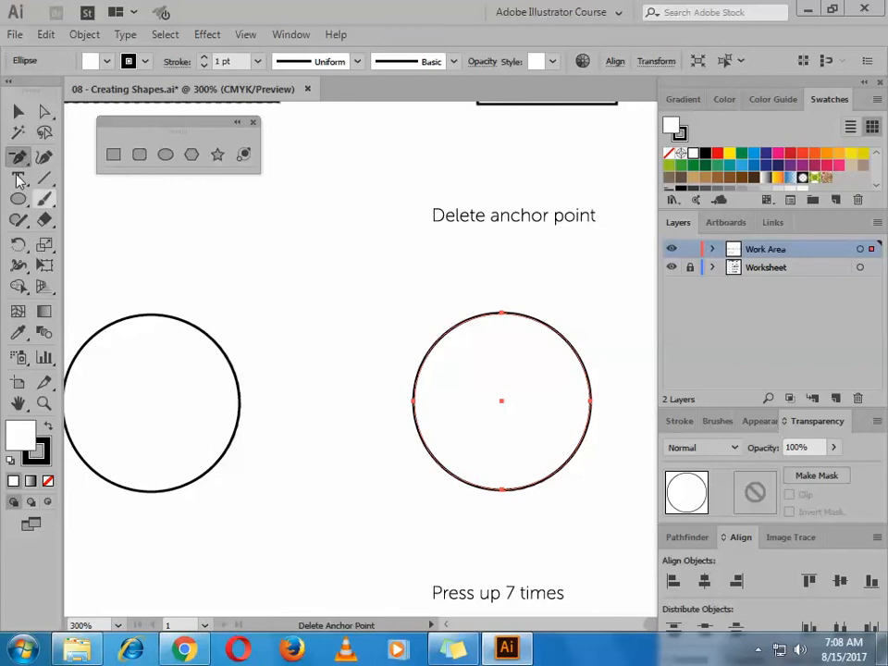
drag(18, 154, 109, 203)
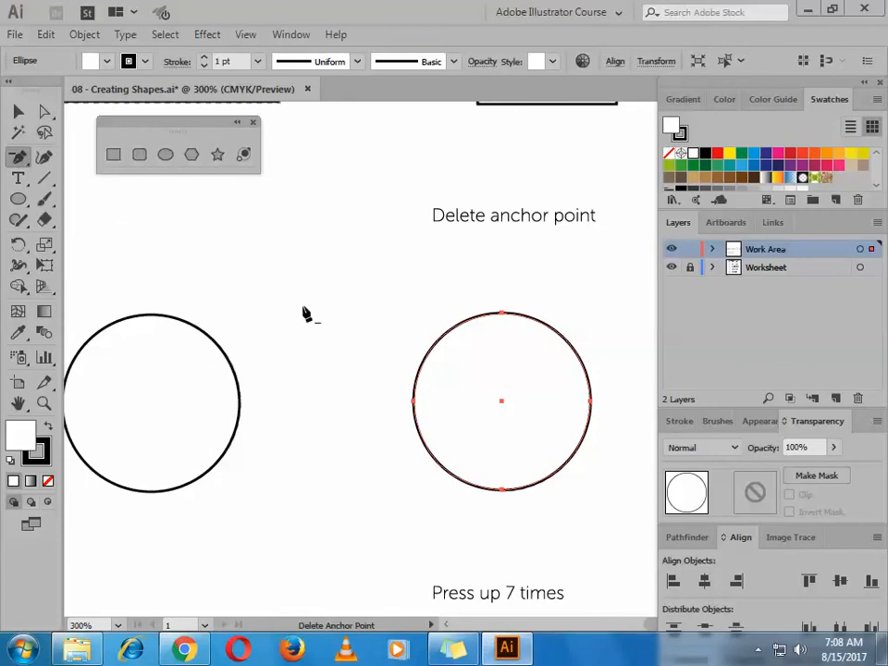
click(415, 402)
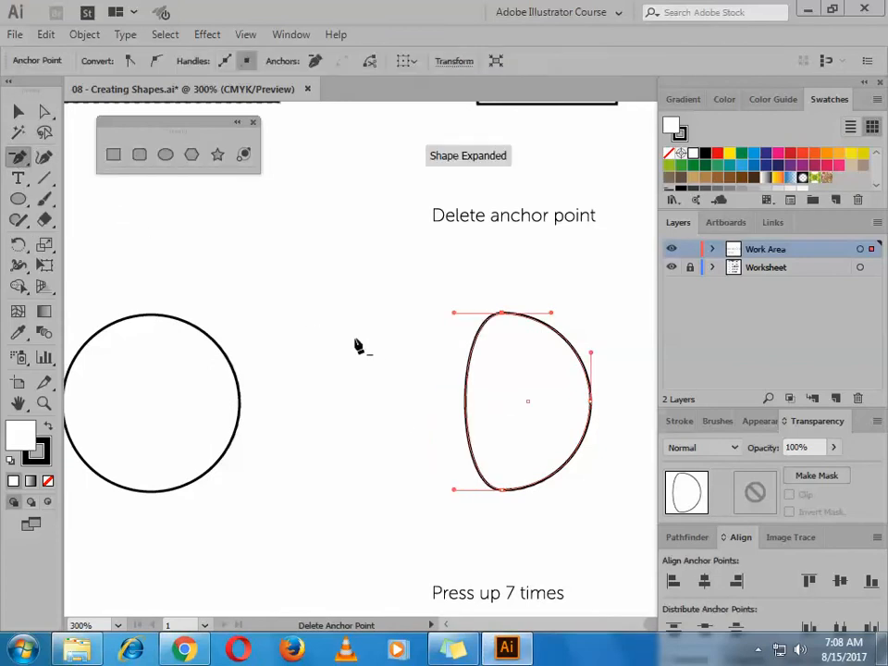
Step: Move the bulging shape aside to compare it with the dashed half circle, and place it back over the outline
scroll(589, 422, up, 1)
scroll(590, 422, up, 3)
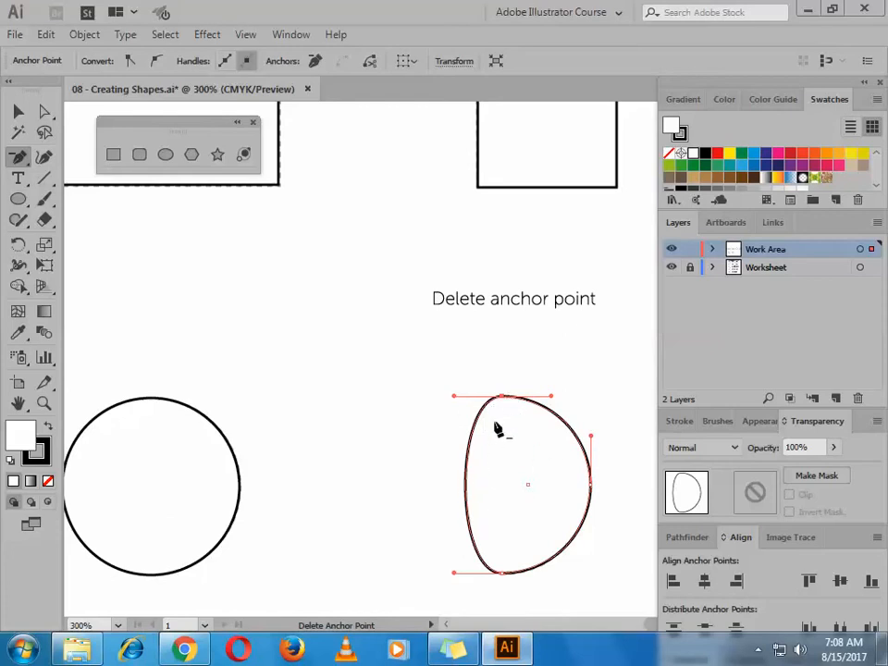
key(z)
click(564, 544)
click(18, 111)
click(413, 440)
click(282, 370)
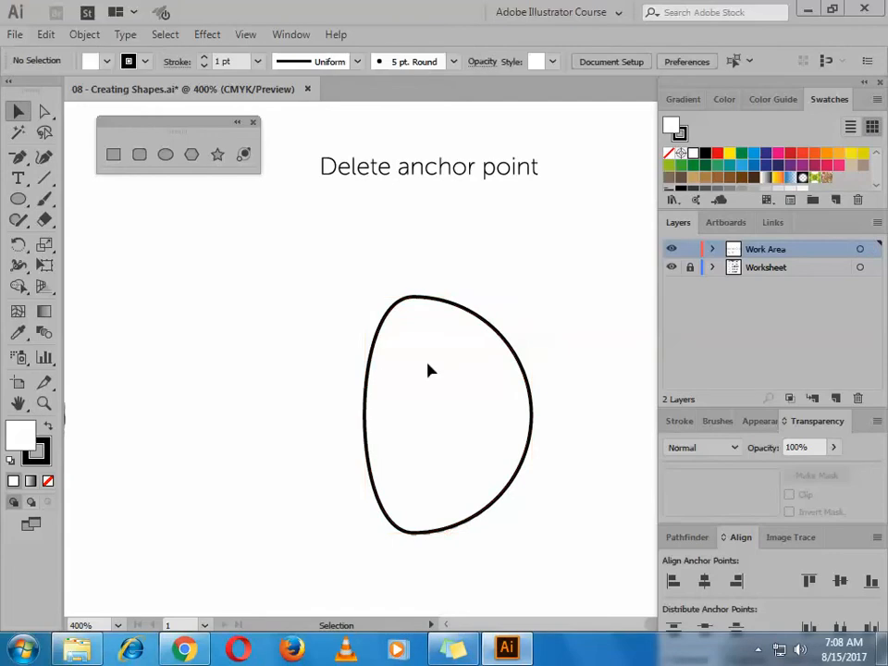
click(441, 381)
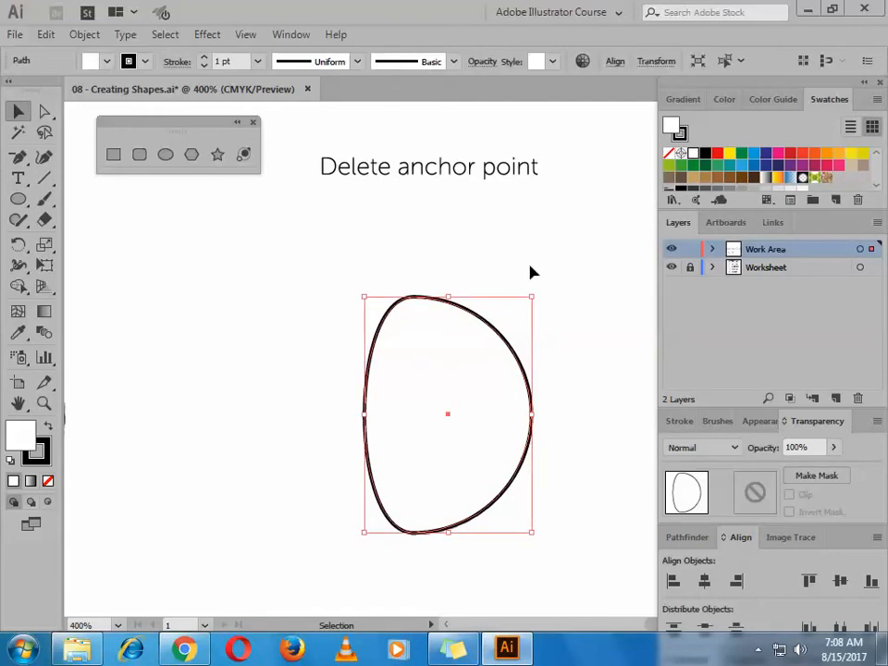
drag(472, 341, 345, 354)
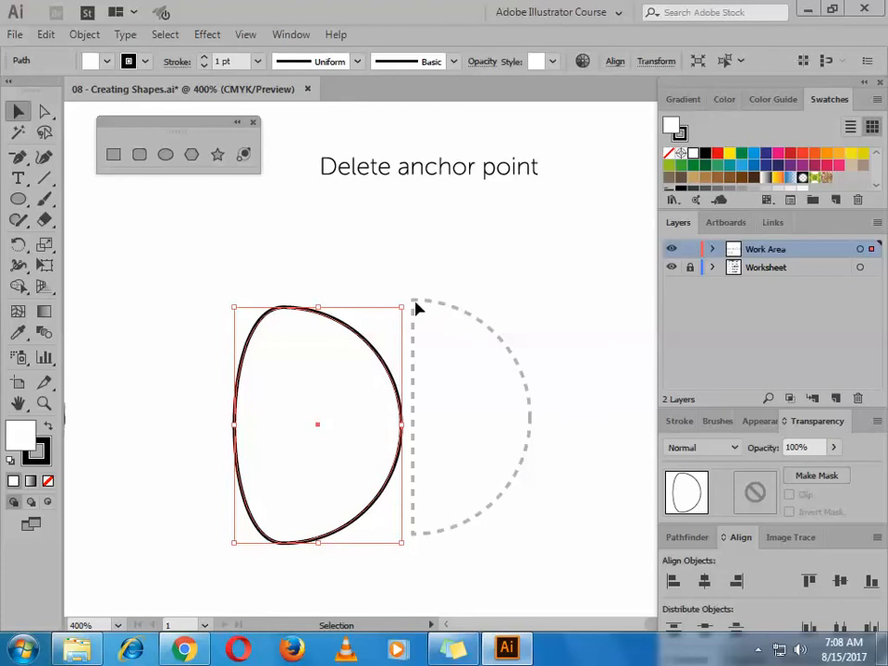
drag(357, 422, 495, 417)
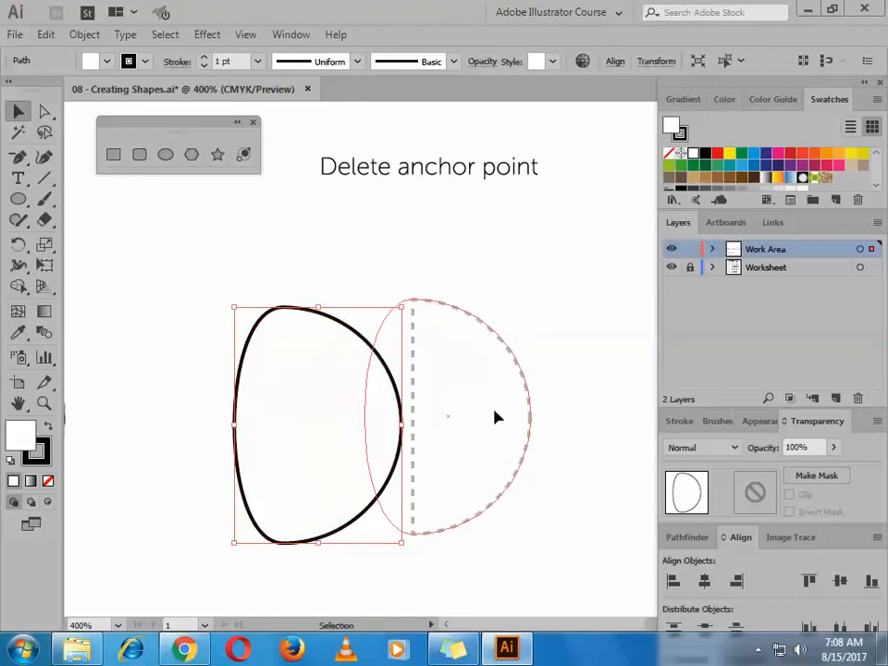
click(581, 296)
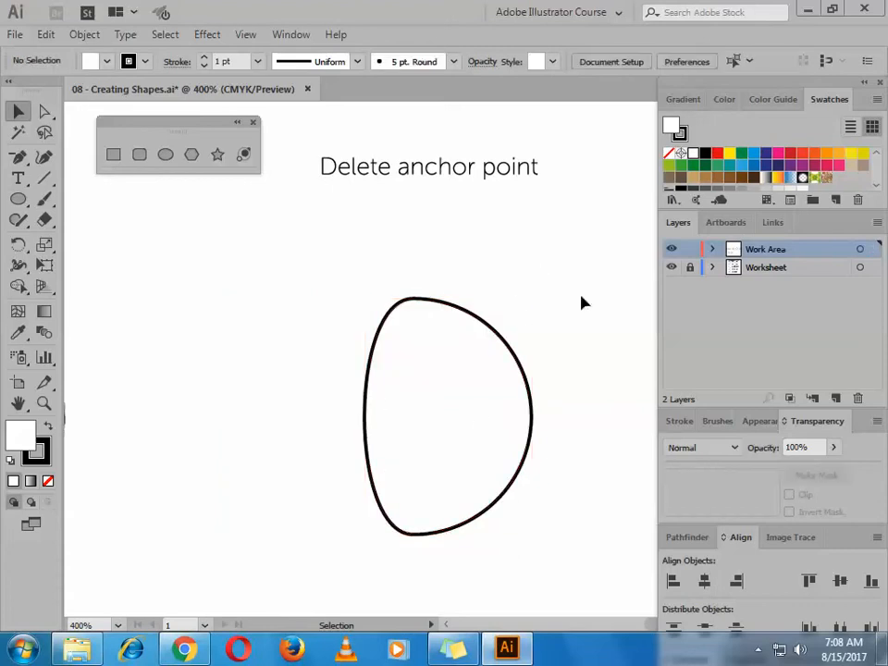
Step: Retract the left-pointing handles of the shape's top and bottom anchor points into their anchors to straighten its left edge
click(476, 413)
click(46, 113)
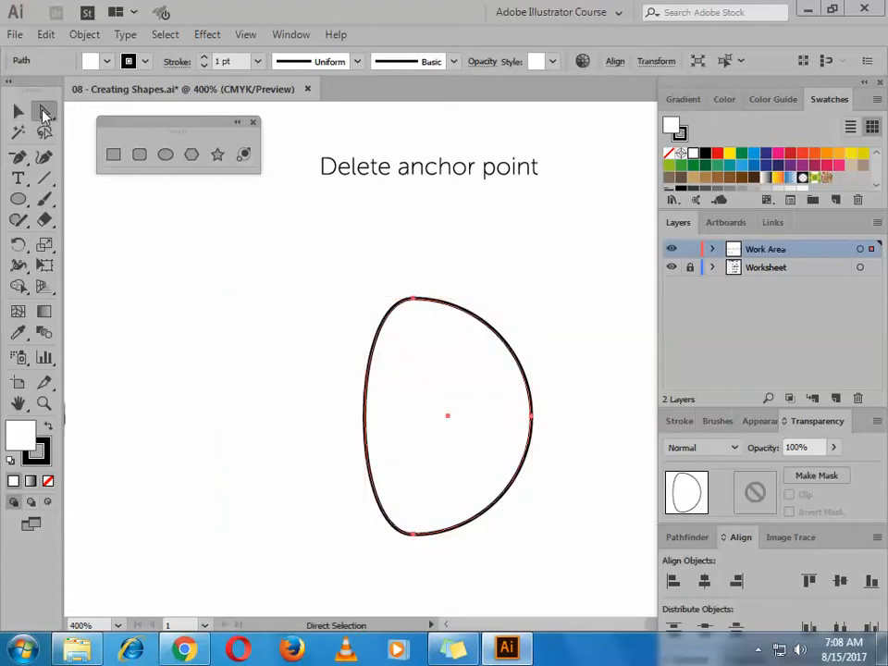
click(415, 305)
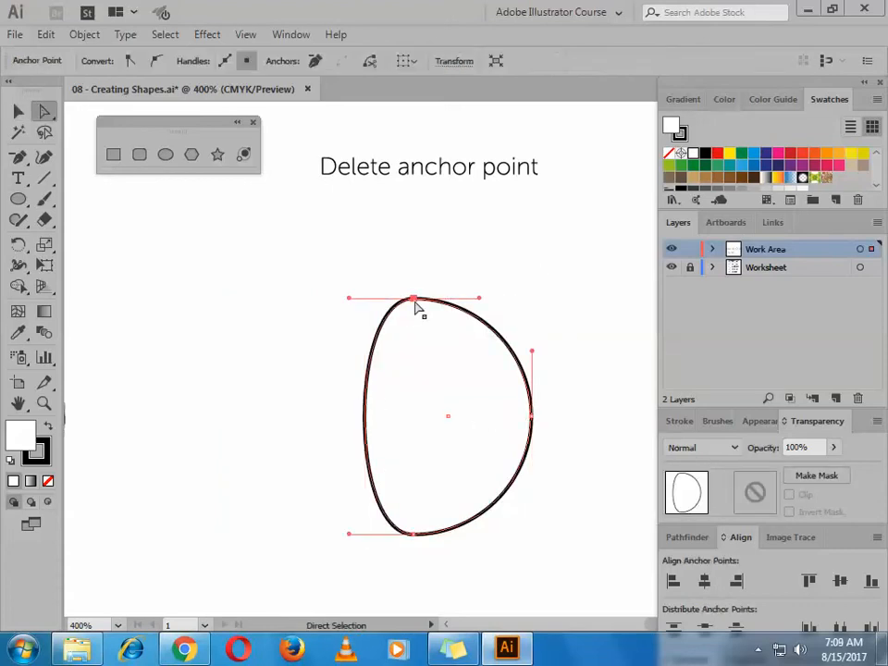
drag(351, 302, 415, 301)
drag(350, 536, 418, 540)
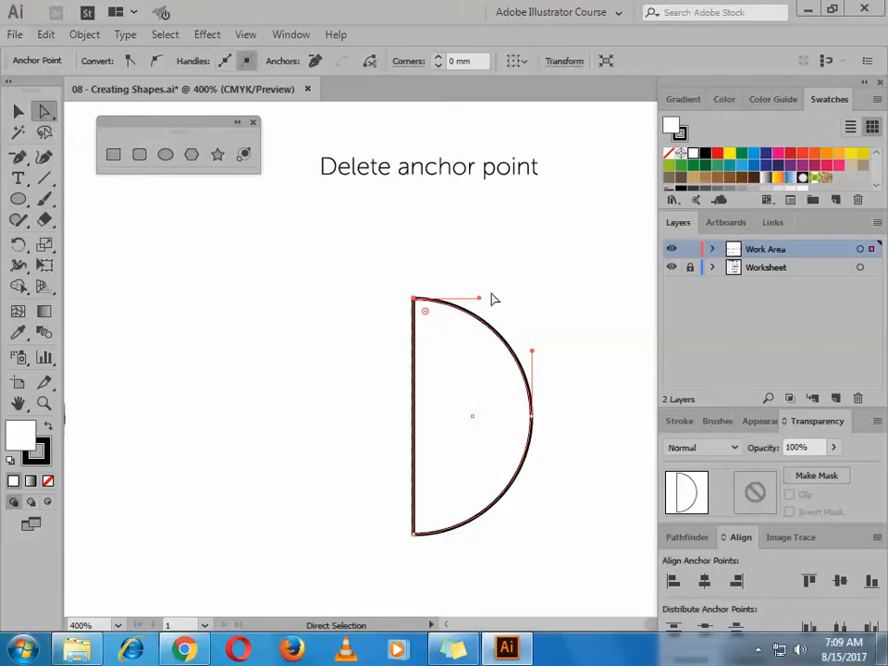
Step: Paste a copy of the upright half circle and move it over the neighbouring dashed half circle outline
drag(569, 367, 397, 327)
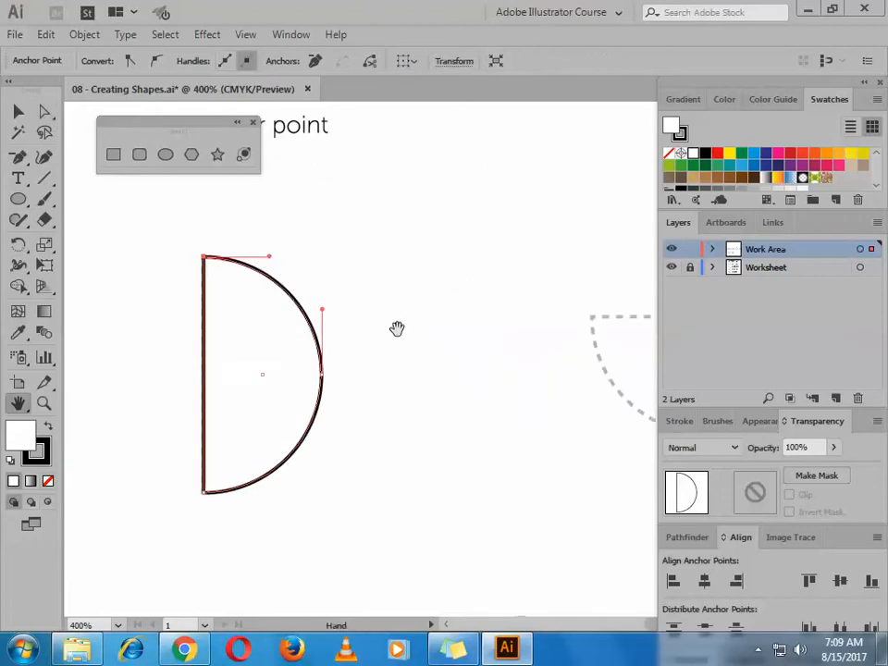
key(z)
alt+click(488, 330)
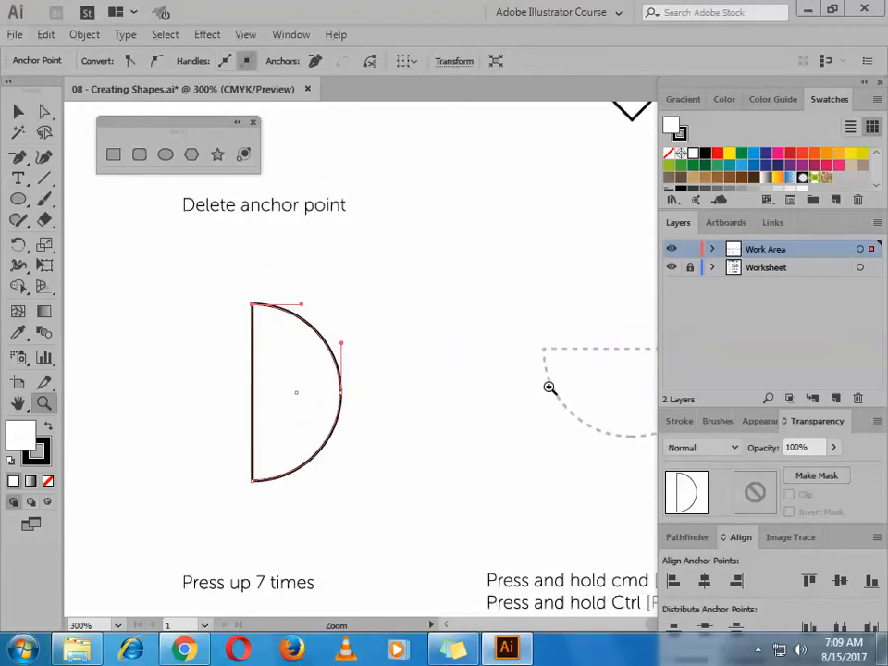
drag(469, 373, 366, 360)
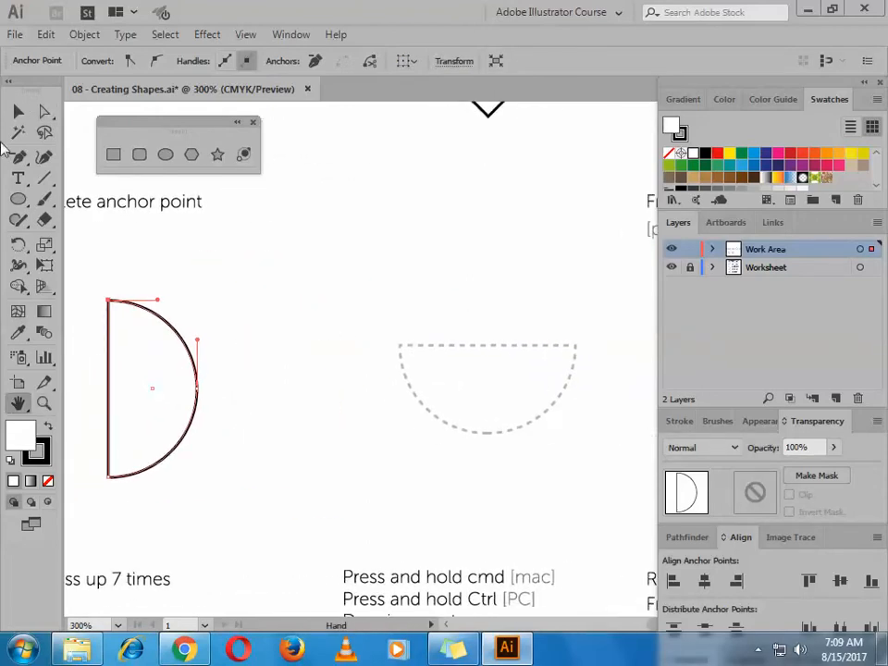
click(17, 111)
drag(255, 281, 185, 541)
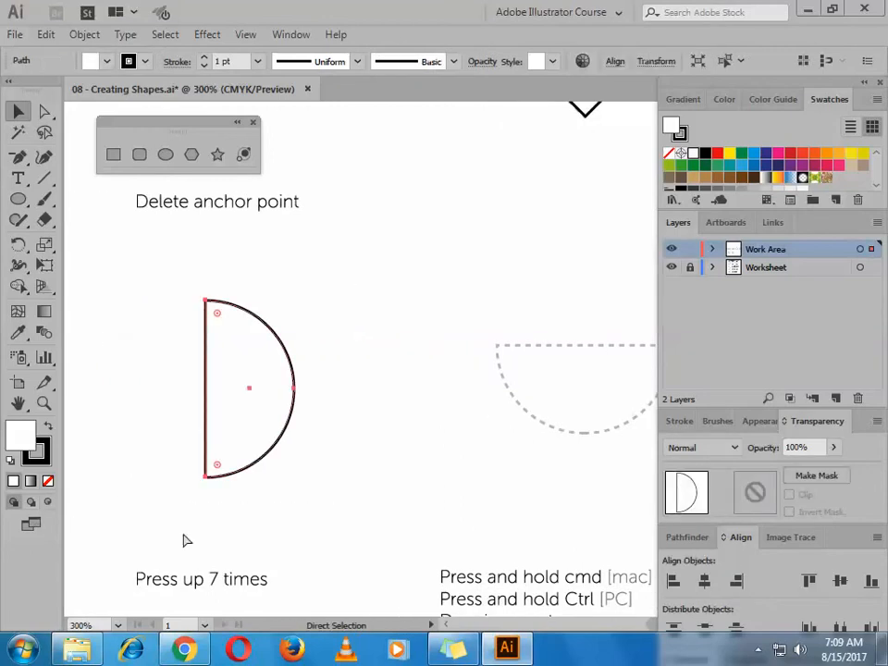
key(ctrl+v)
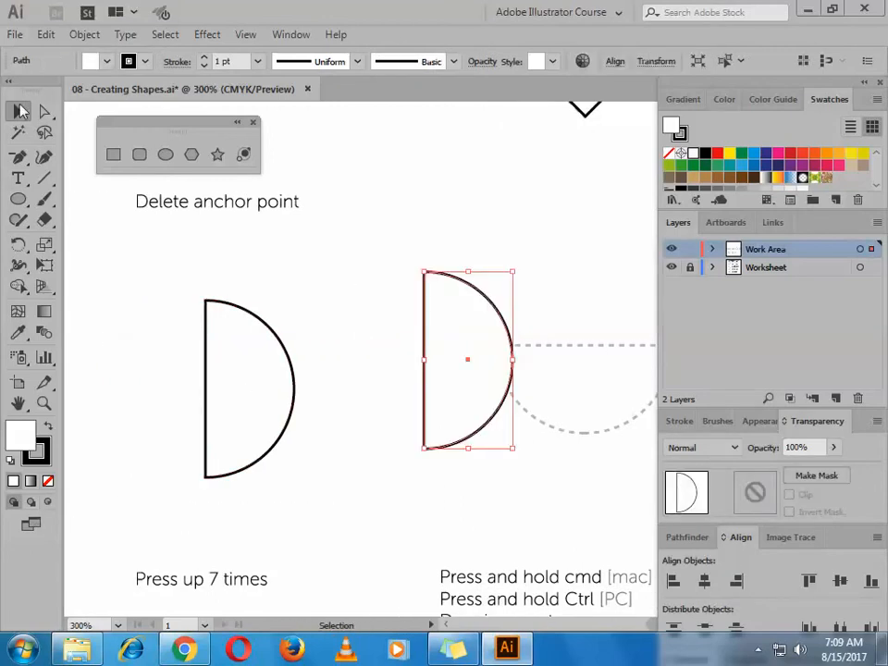
drag(452, 360, 573, 432)
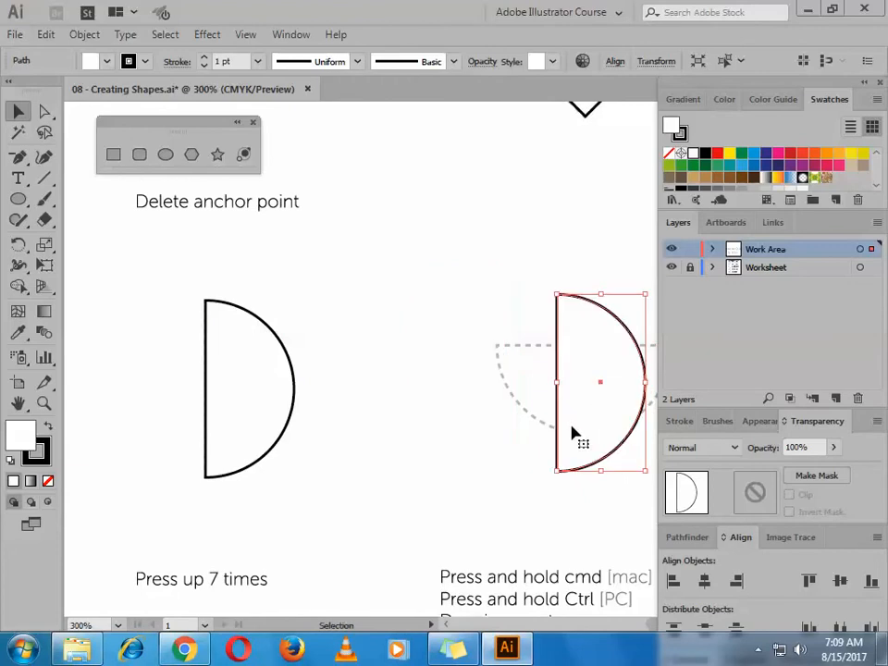
Step: Rotate the half circle copy 90° clockwise so its flat edge is on top, and align it with the dashed outline
key(space)
drag(415, 416, 227, 402)
click(18, 111)
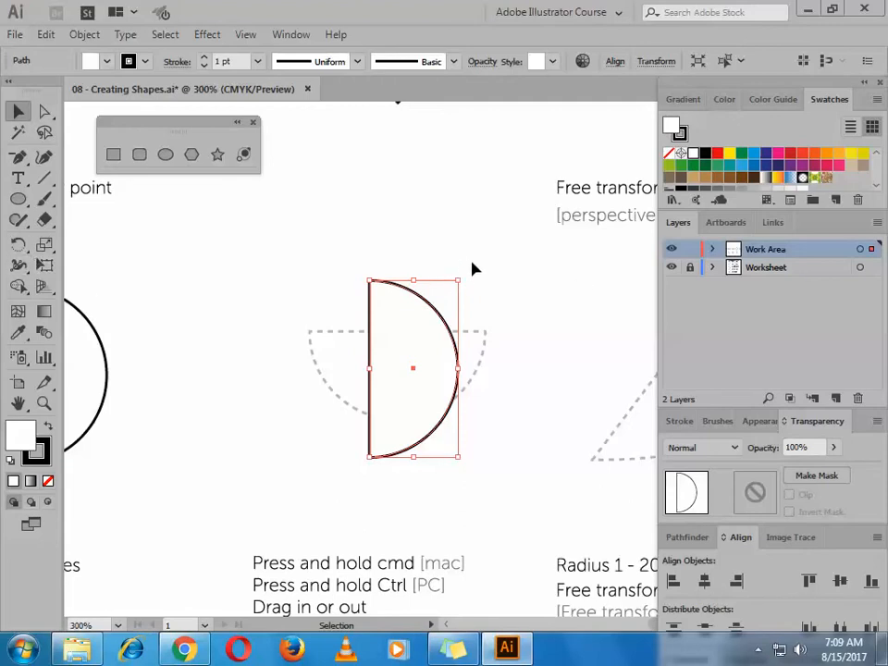
drag(463, 272, 539, 444)
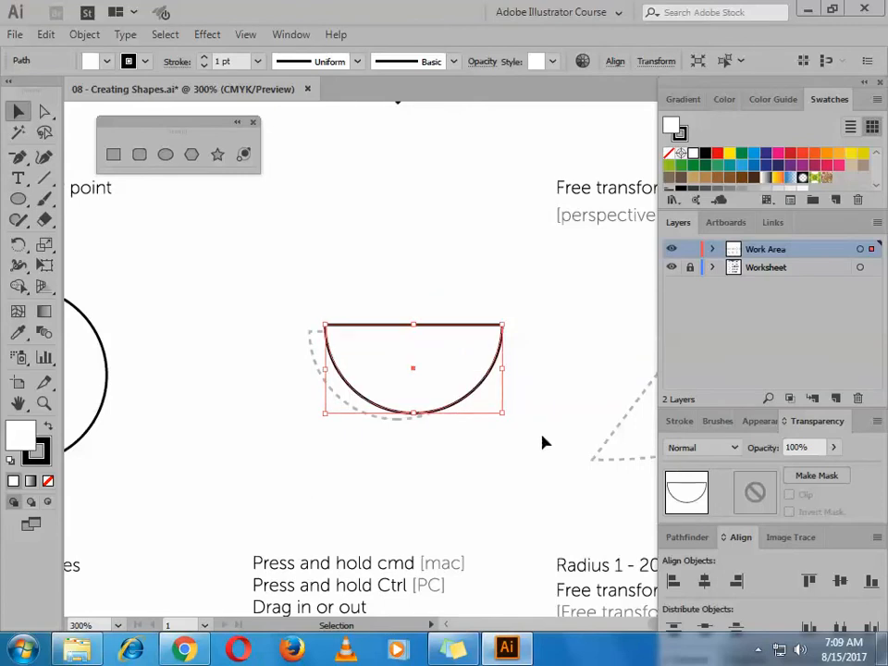
drag(477, 375, 460, 378)
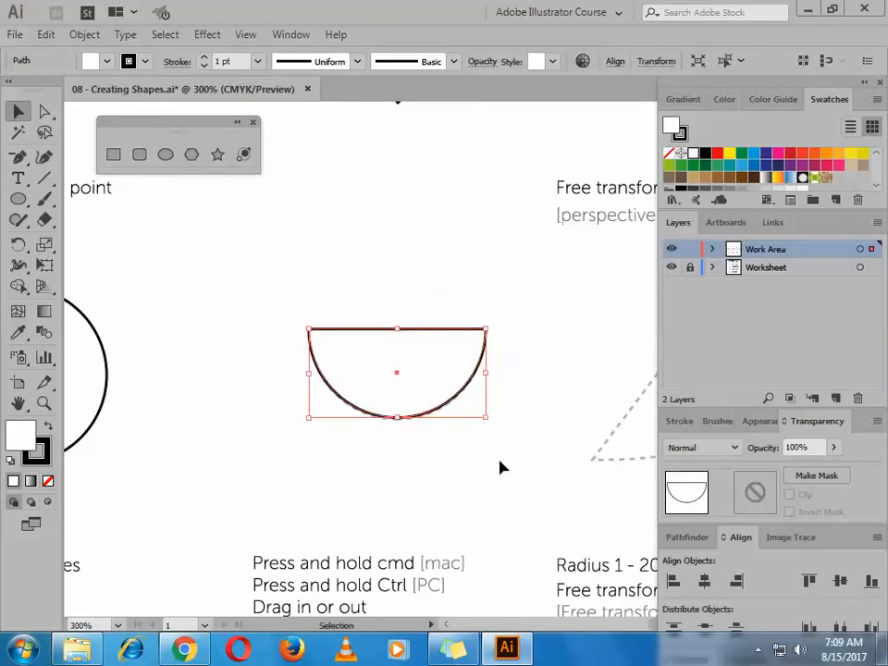
scroll(503, 463, down, 2)
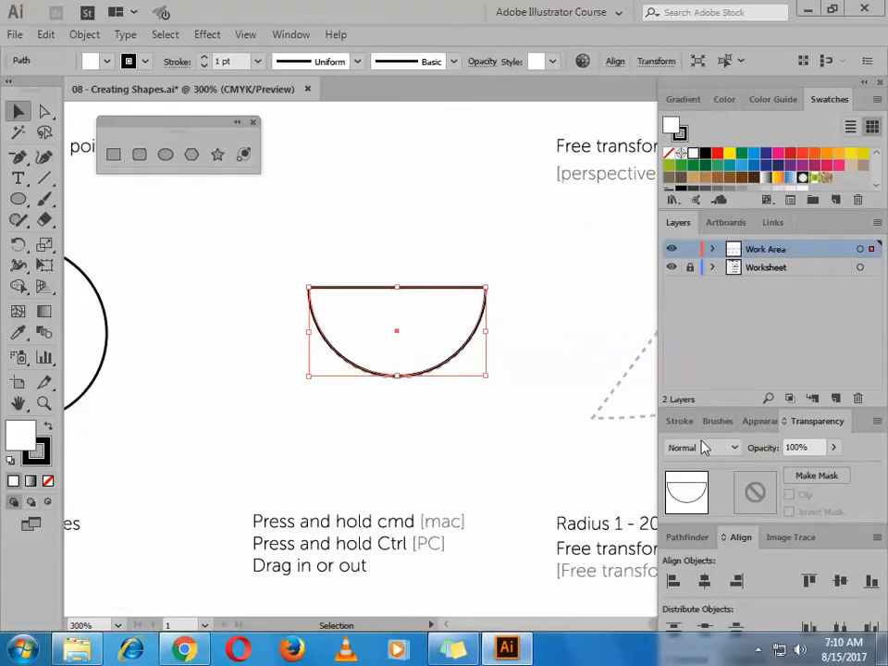
key(h)
drag(550, 415, 498, 407)
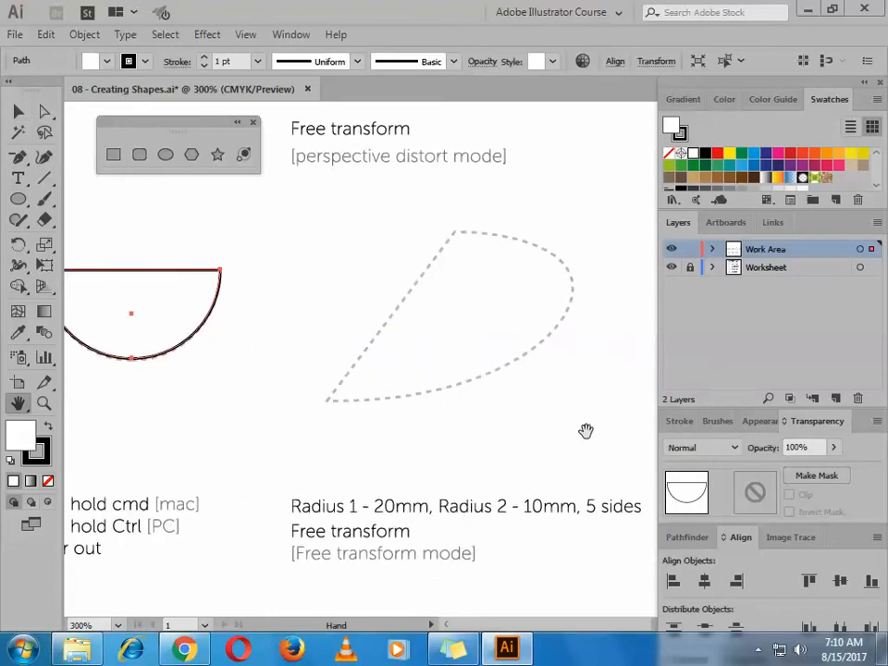
click(759, 645)
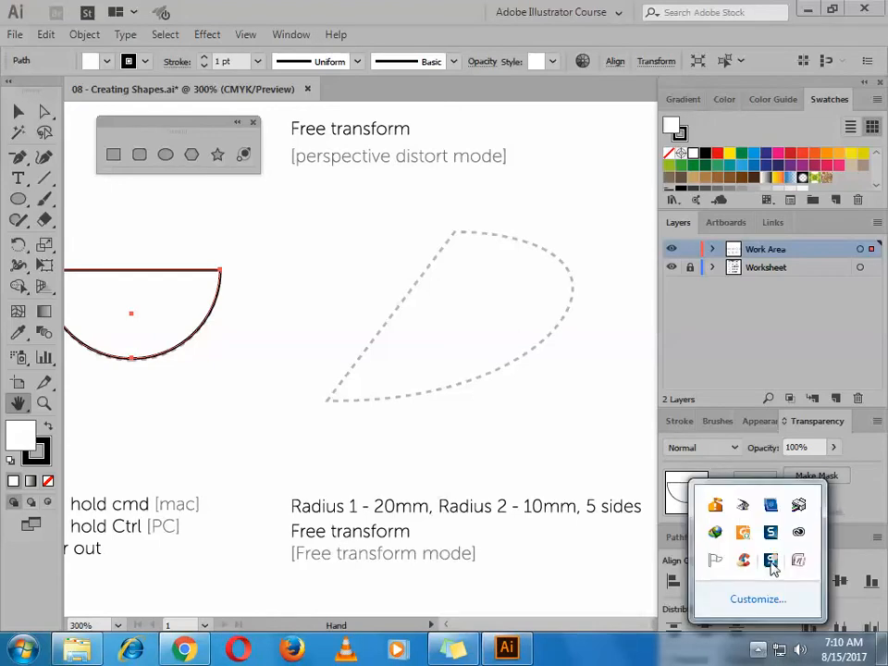
click(569, 486)
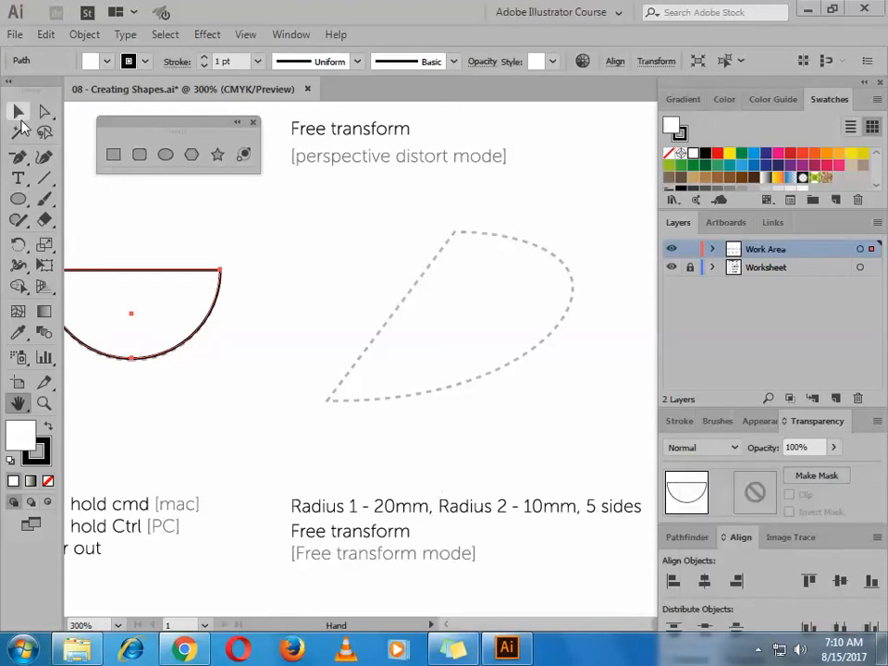
click(18, 112)
click(224, 313)
click(197, 315)
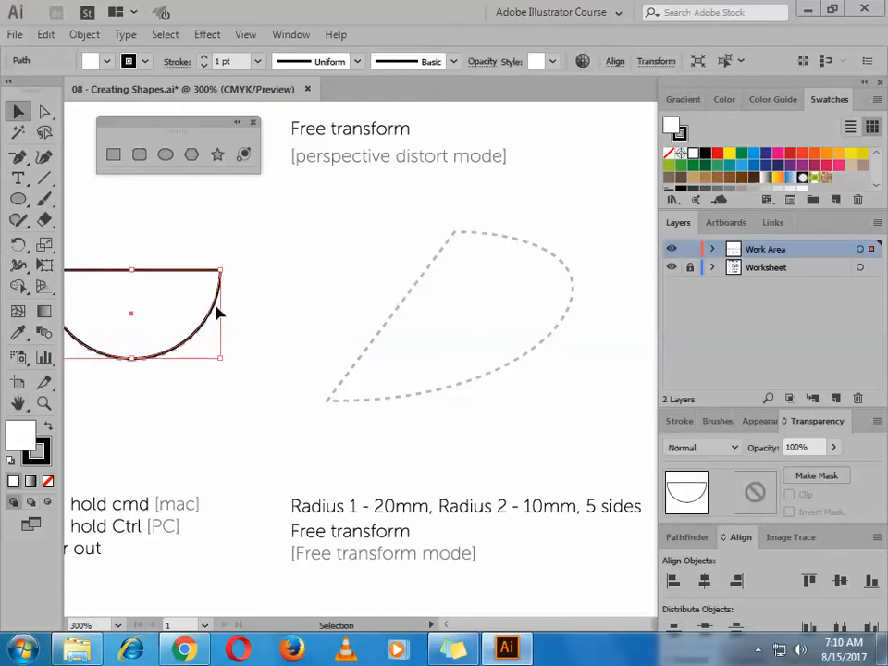
Step: Paste another copy of the upright half circle and place its top corner at the upper corner of the slanted dashed outline
key(space)
drag(319, 386, 594, 403)
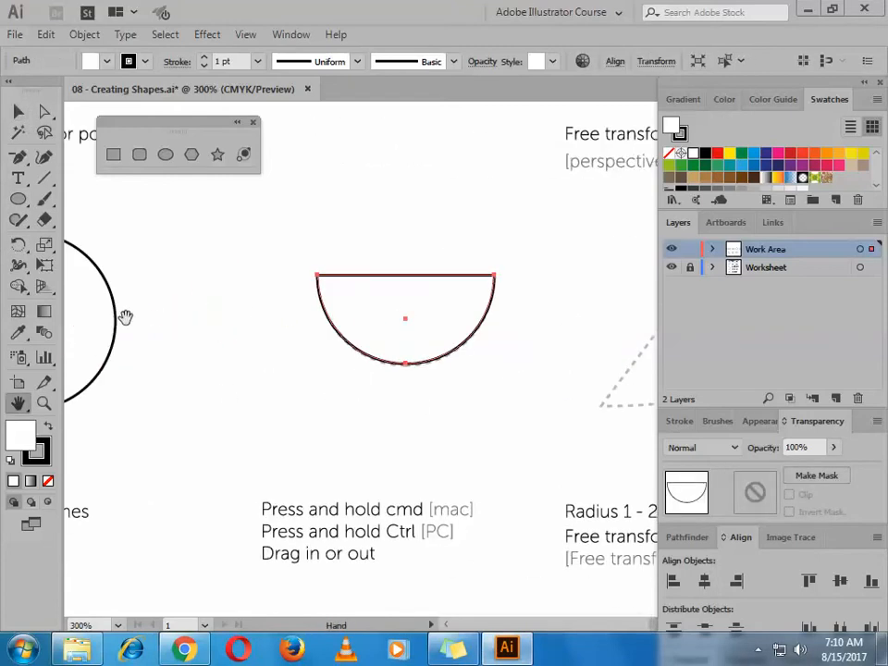
click(18, 112)
ctrl+click(113, 313)
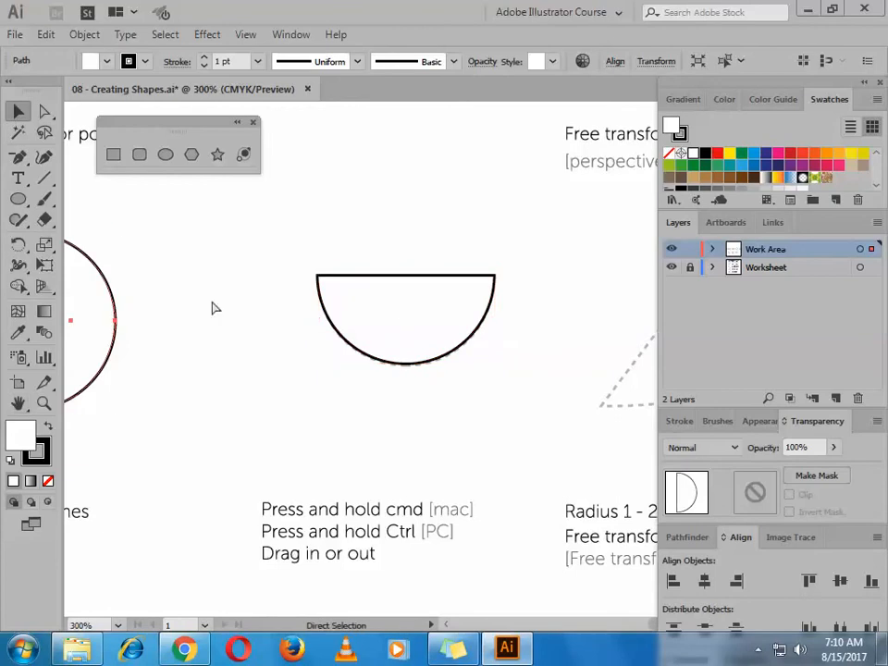
key(ctrl+v)
drag(505, 335, 214, 290)
key(space)
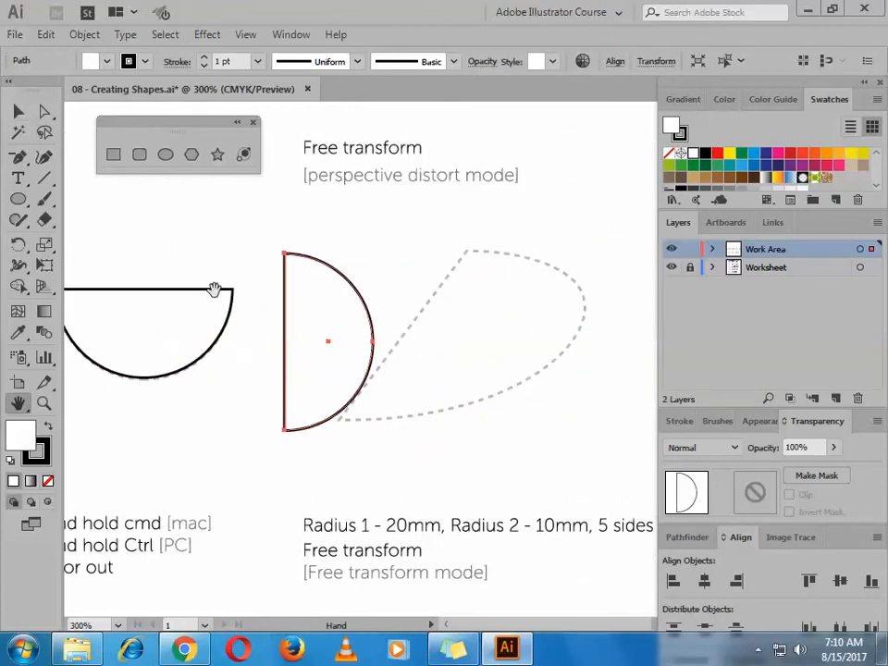
click(18, 112)
drag(337, 317, 514, 298)
click(397, 241)
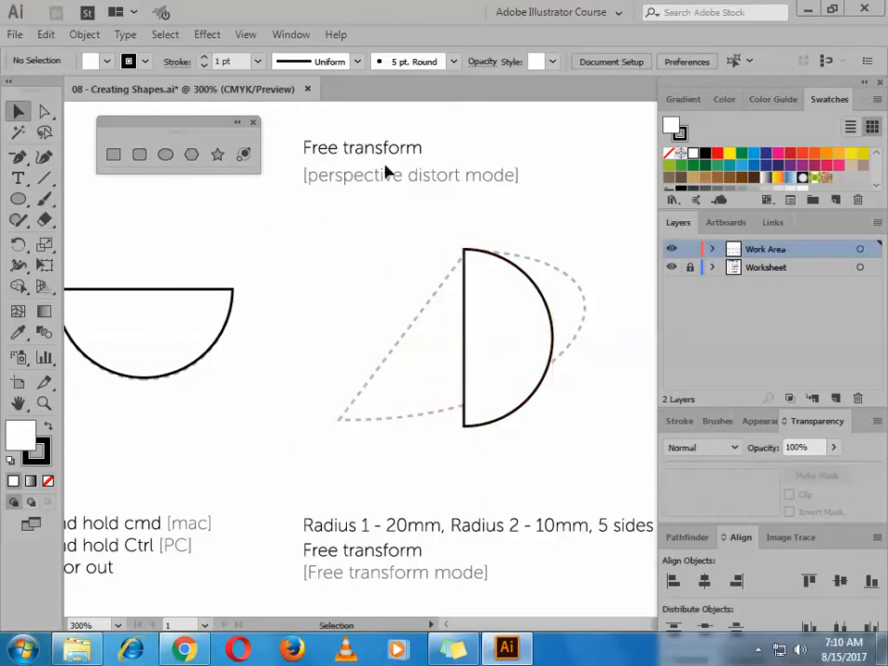
Step: Activate Free Transform on the new half circle copy and move the floating shape tools away from the transform options
click(529, 330)
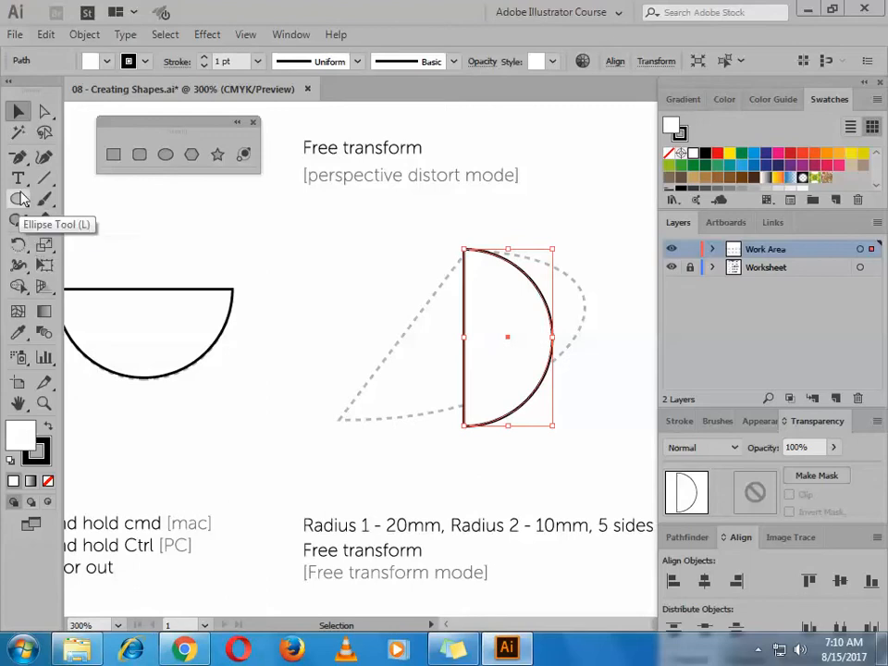
click(45, 266)
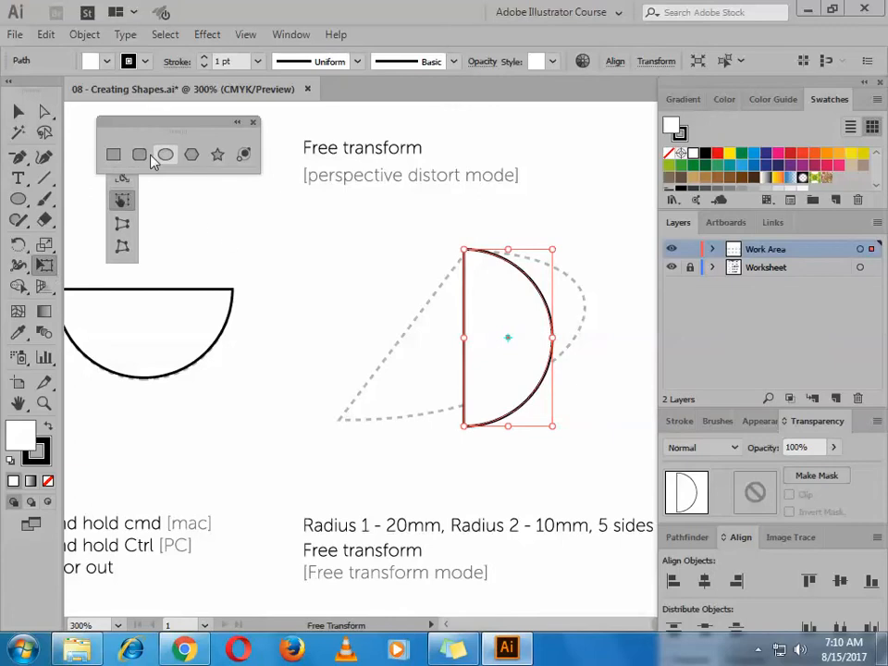
drag(171, 123, 178, 92)
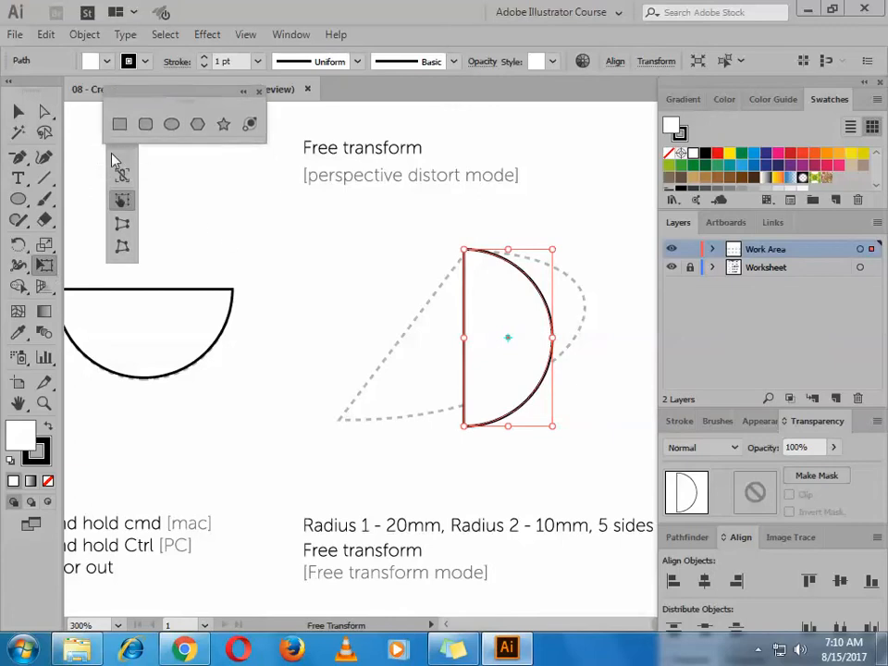
drag(133, 93, 333, 116)
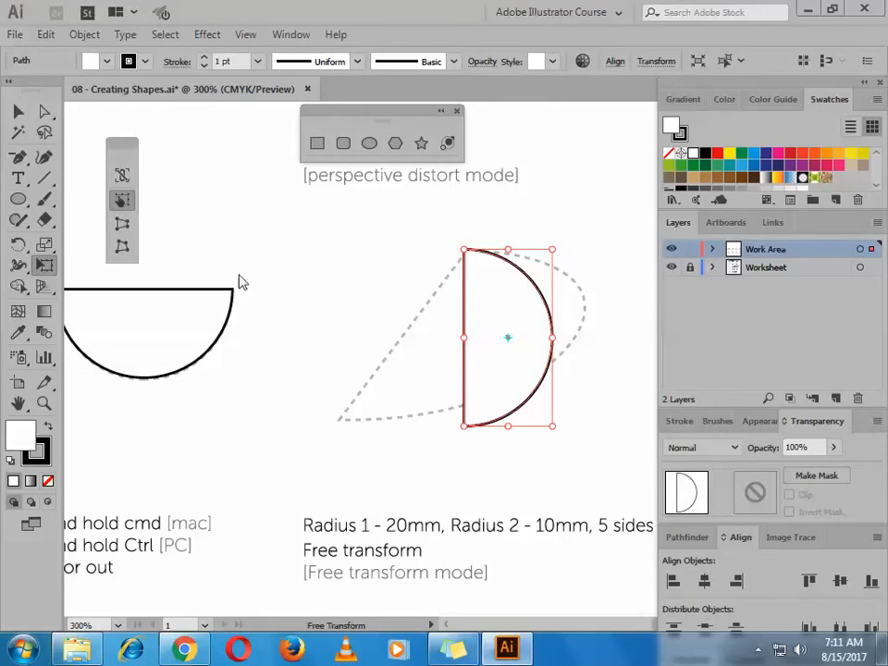
drag(379, 111, 239, 284)
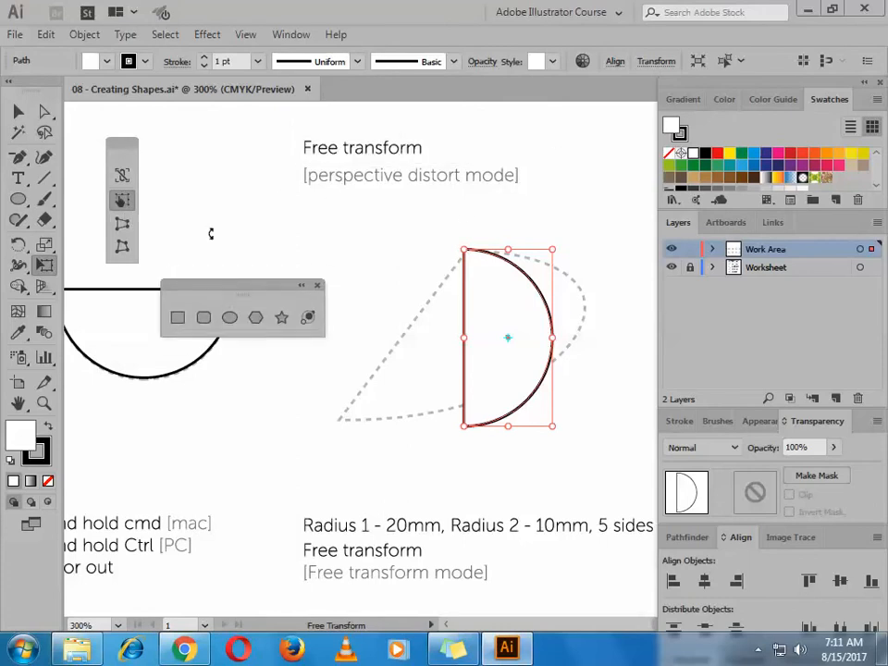
Step: Perspective-distort the half circle by pulling its lower-left corner outward to match the slanted dashed outline, and deselect it
click(123, 228)
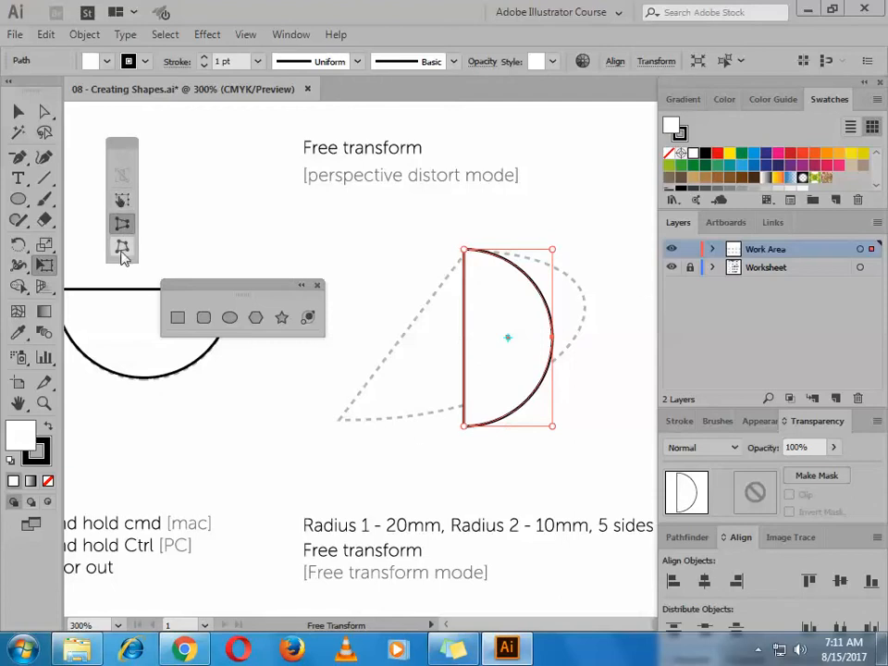
scroll(495, 504, down, 3)
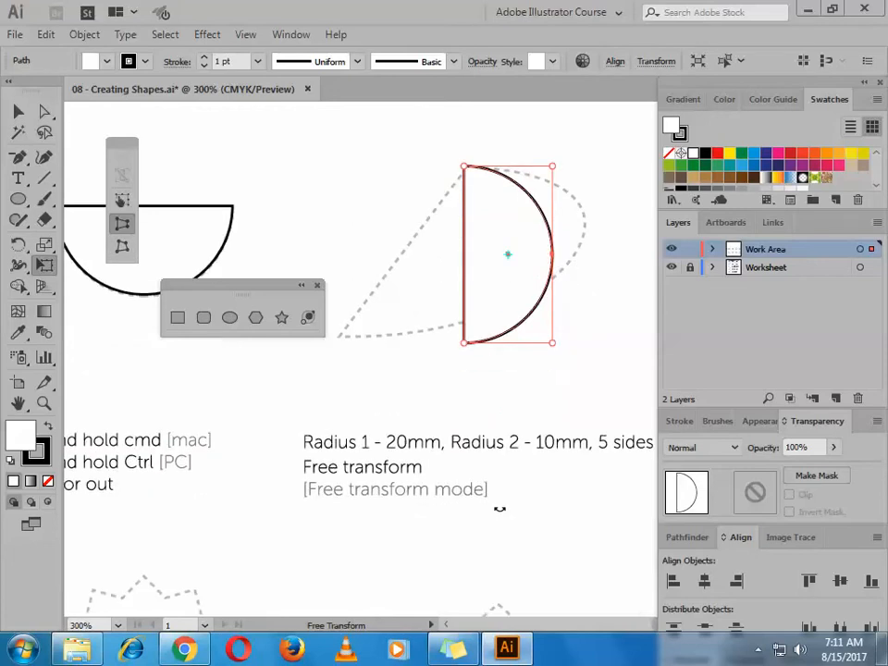
scroll(476, 453, up, 2)
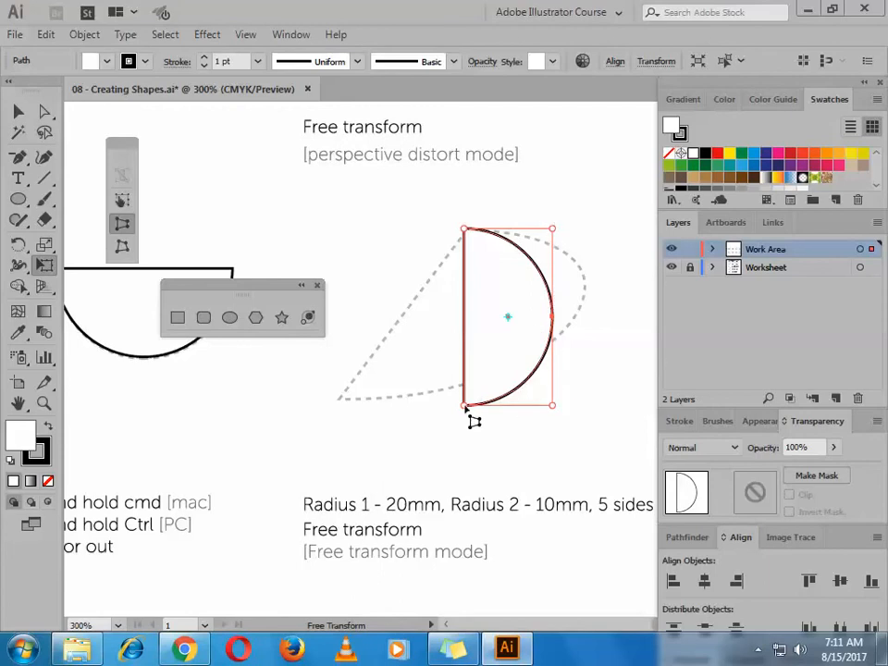
drag(467, 409, 337, 403)
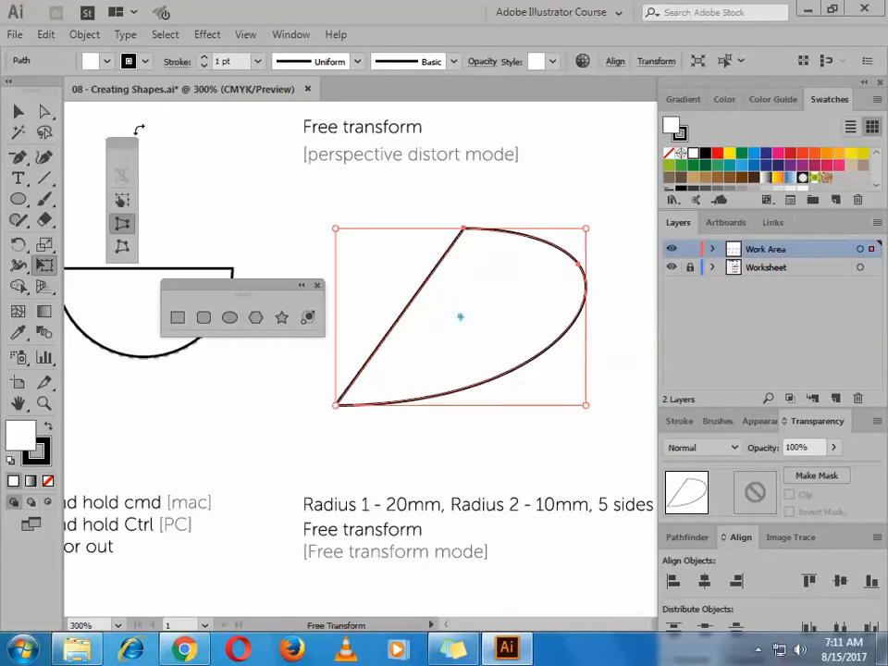
click(19, 112)
click(457, 463)
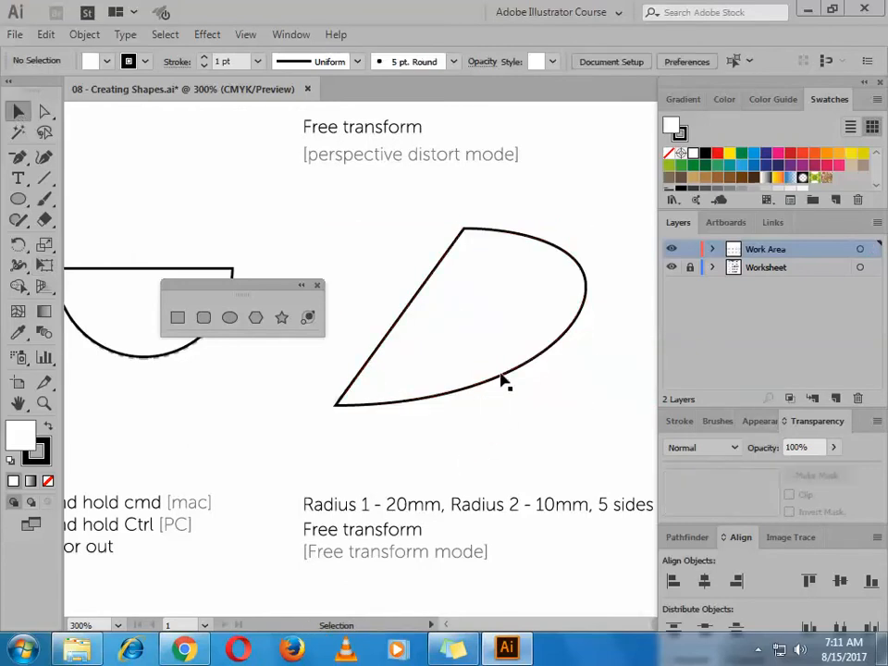
Step: Move the floating shape tools up, clear of the rotated half circle
scroll(491, 381, down, 3)
scroll(444, 333, up, 4)
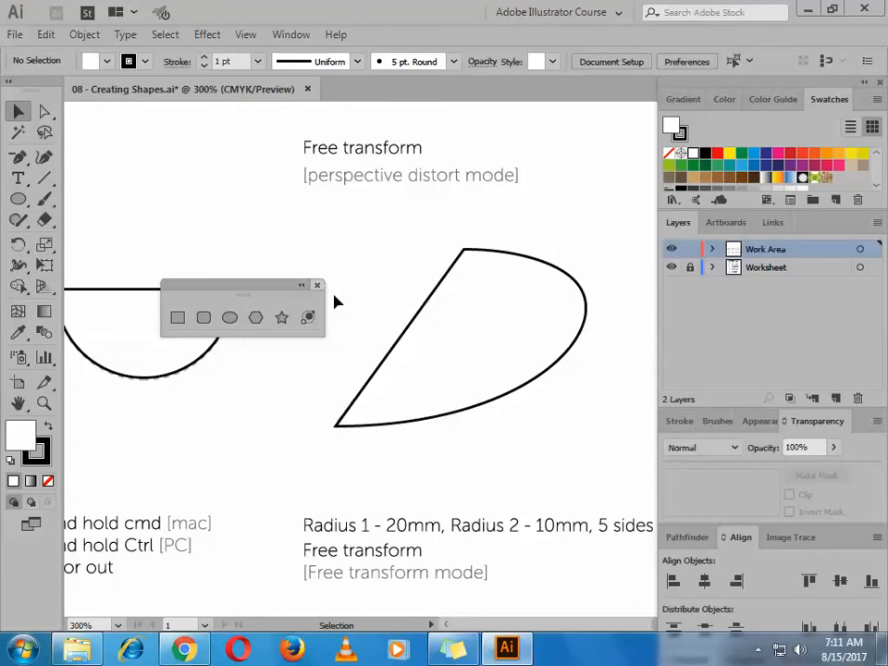
drag(248, 290, 263, 137)
Step: Locate the Star tool exercise below the circle row and examine its dashed five-pointed star outline up close
key(space)
drag(312, 405, 620, 177)
drag(329, 442, 464, 278)
key(ctrl+space)
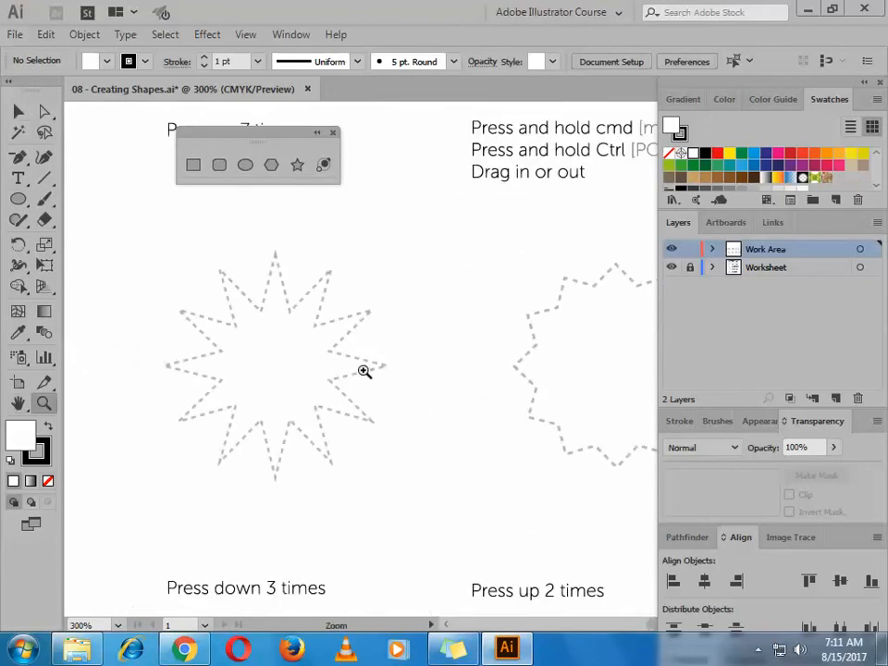
click(367, 375)
drag(269, 306, 359, 369)
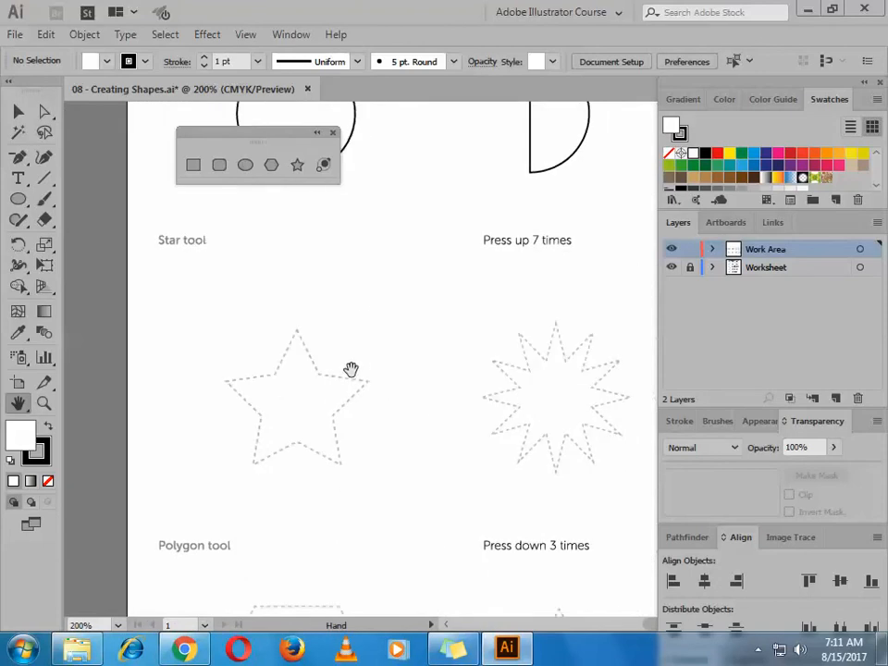
key(ctrl+space)
click(292, 414)
scroll(531, 484, up, 4)
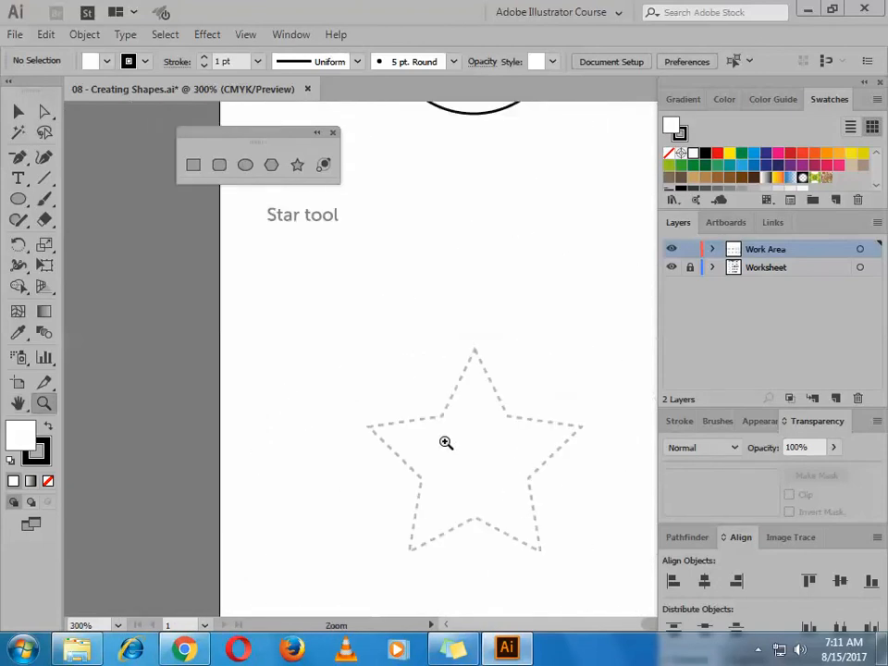
right_click(435, 477)
click(444, 180)
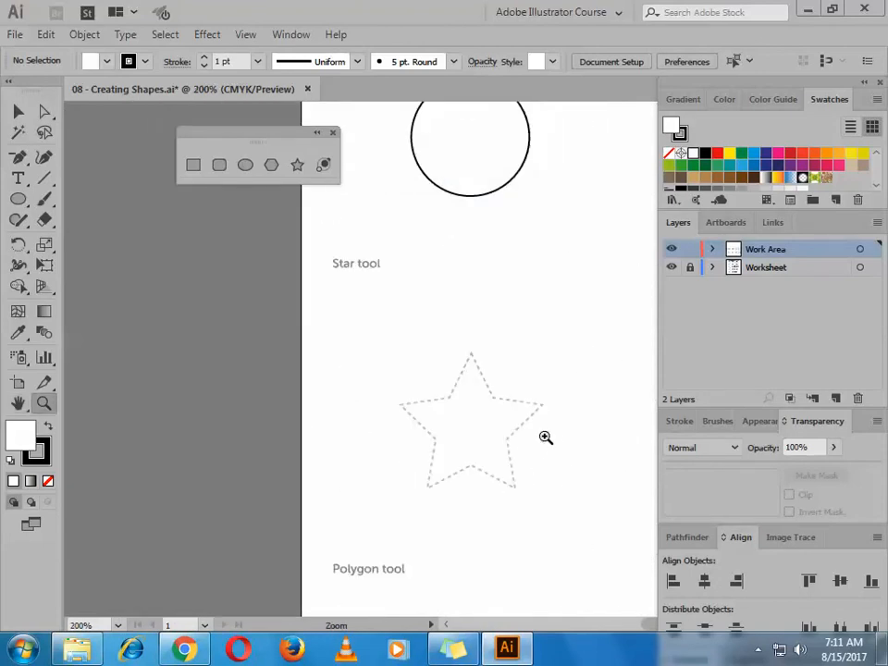
key(space)
drag(483, 378, 391, 365)
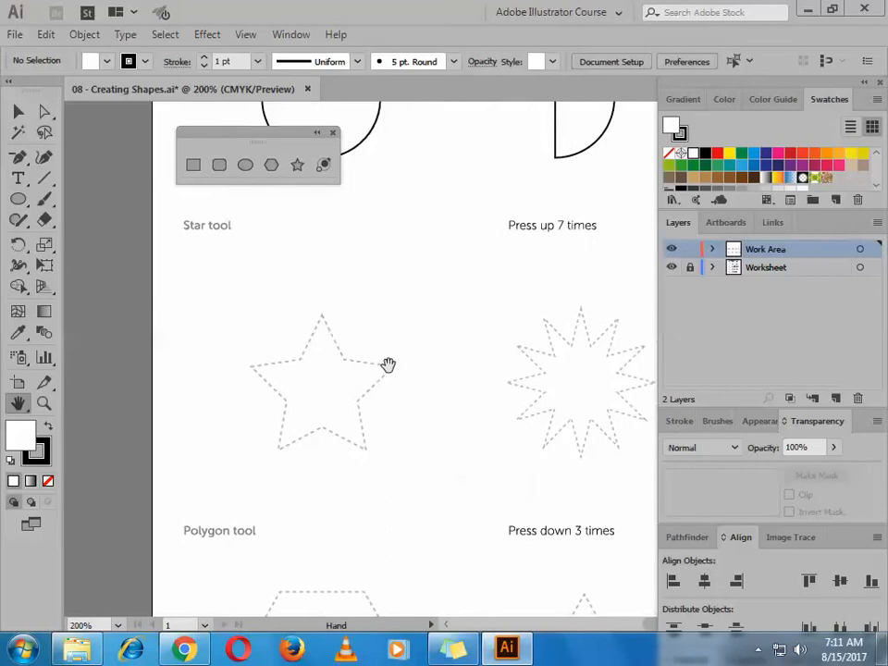
click(332, 399)
key(space)
drag(539, 372, 393, 343)
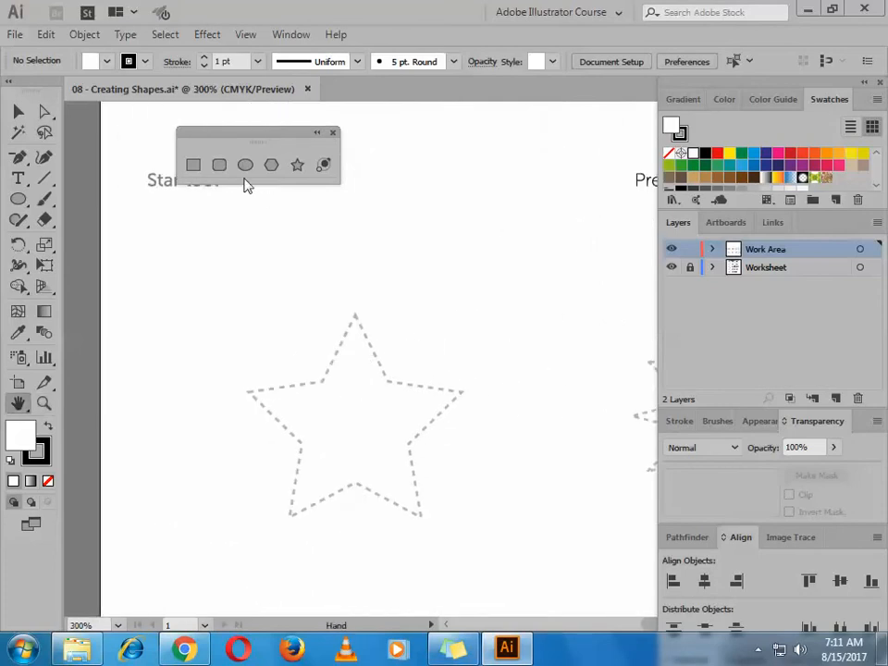
Step: Try drawing a star from the centre of the dashed five-pointed outline while removing and adding points
click(297, 166)
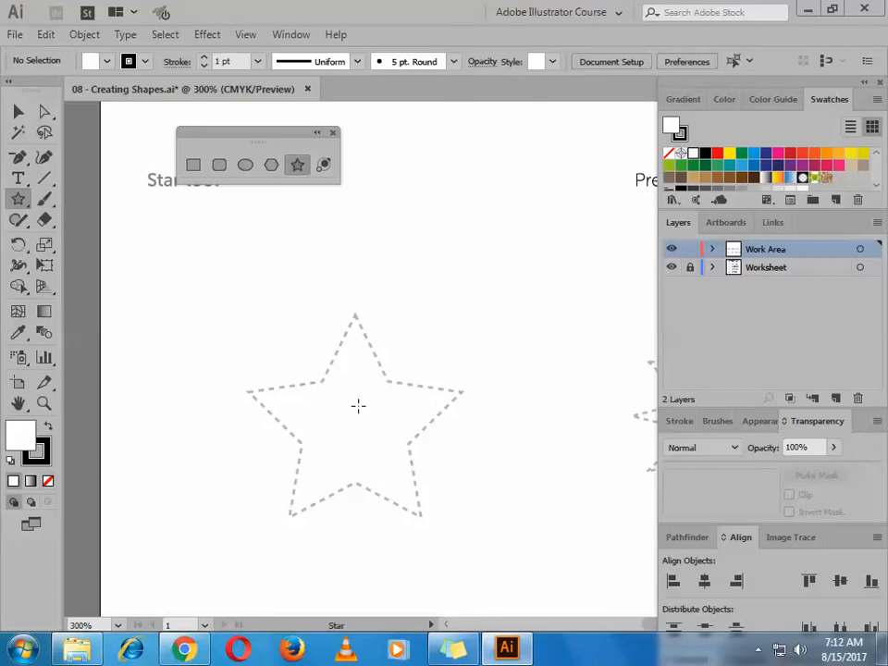
drag(352, 427, 425, 417)
key(Down)
key(Down)
key(Down)
key(Down)
key(Down)
key(Down)
key(Down)
key(Down)
key(Down)
key(Up)
key(Up)
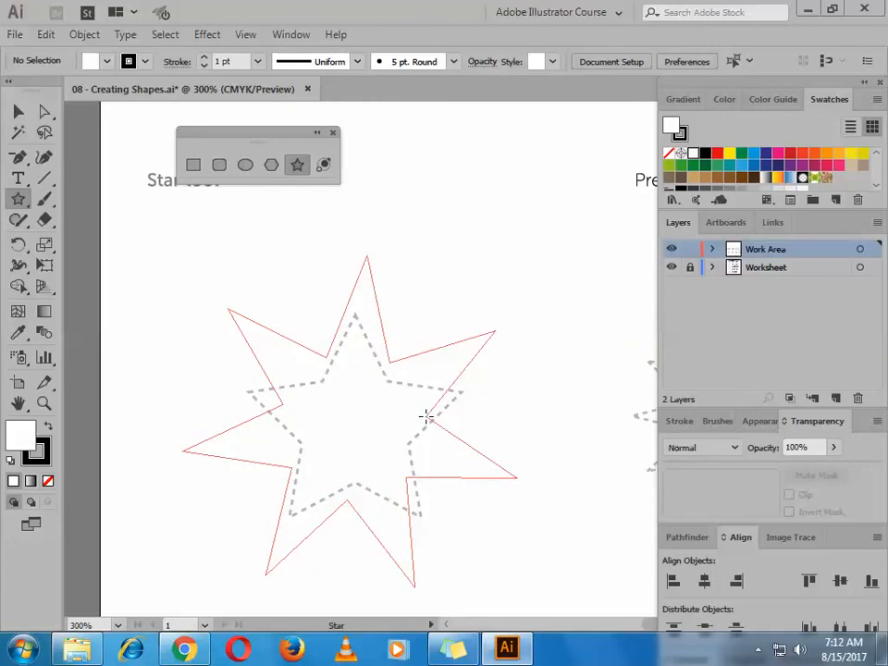
Step: Enlarge the trial star, vary its number of points and shrink it, and undo it
drag(426, 417, 445, 439)
key(Down)
key(Down)
key(Down)
key(Up)
key(Up)
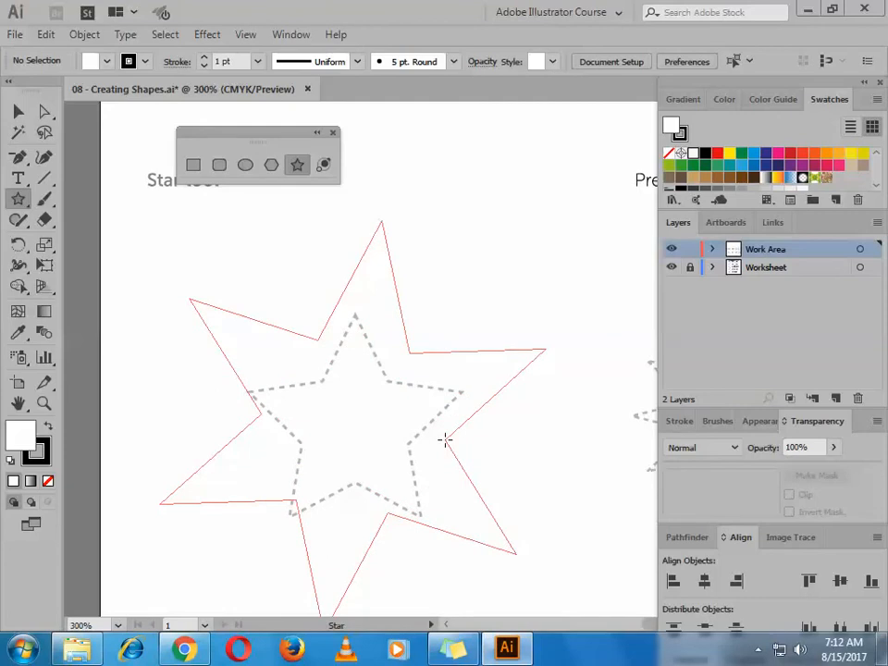
drag(451, 437, 388, 379)
key(Down)
key(ctrl+z)
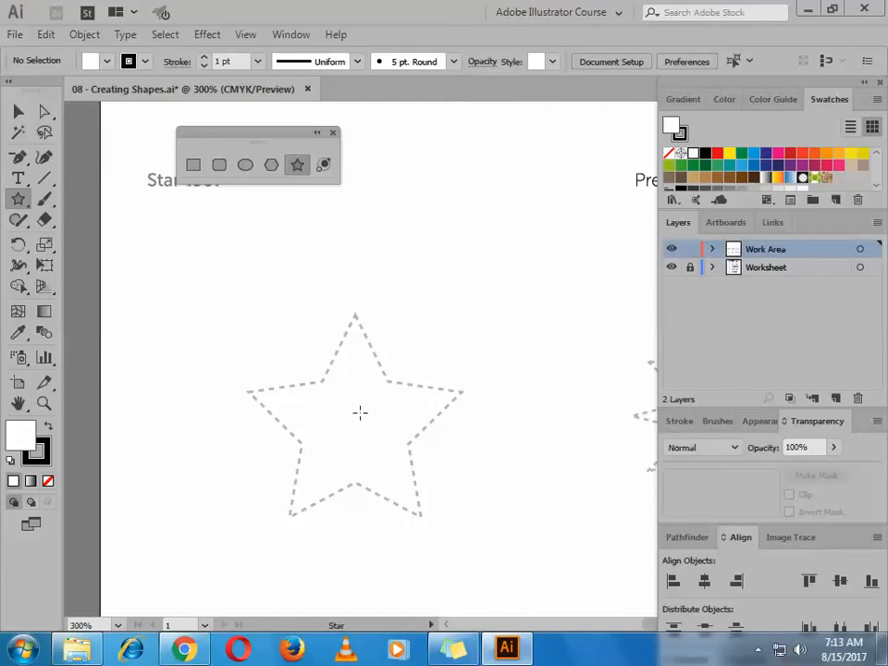
Step: Draw an upright five-pointed star over the dashed outline, nudge it down into alignment, and deselect it
drag(357, 421, 415, 444)
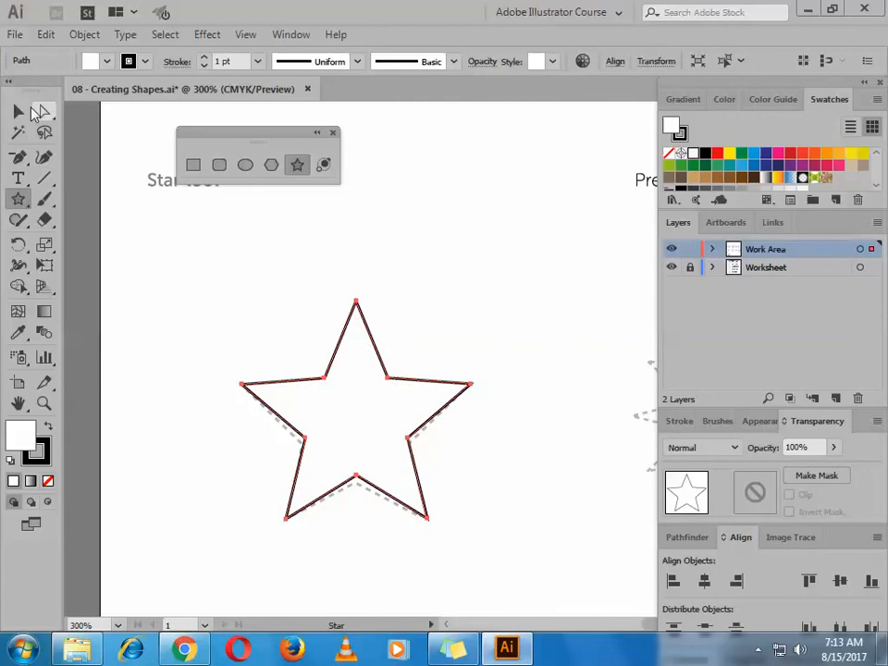
click(30, 111)
key(Down)
key(Down)
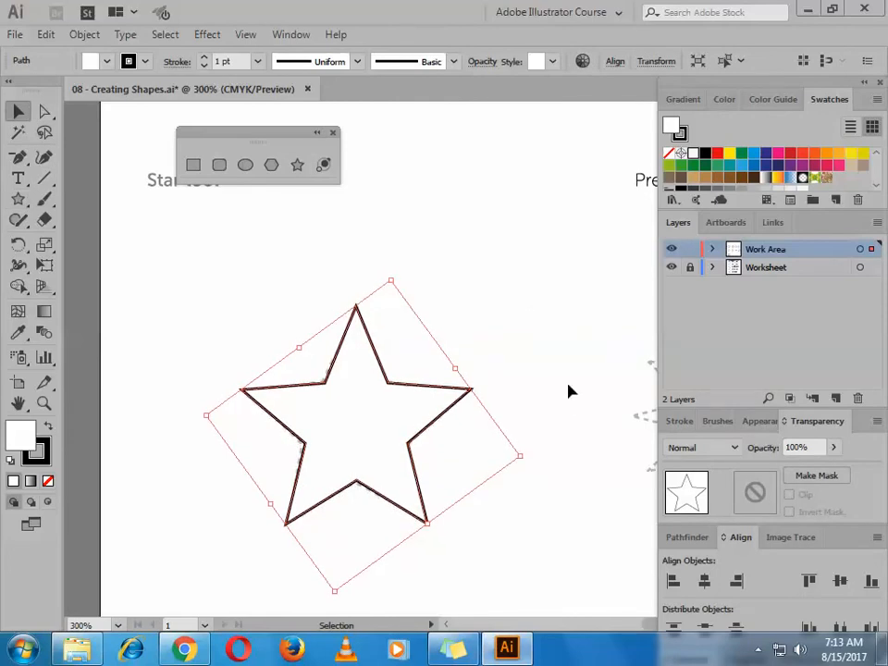
key(h)
drag(537, 388, 273, 233)
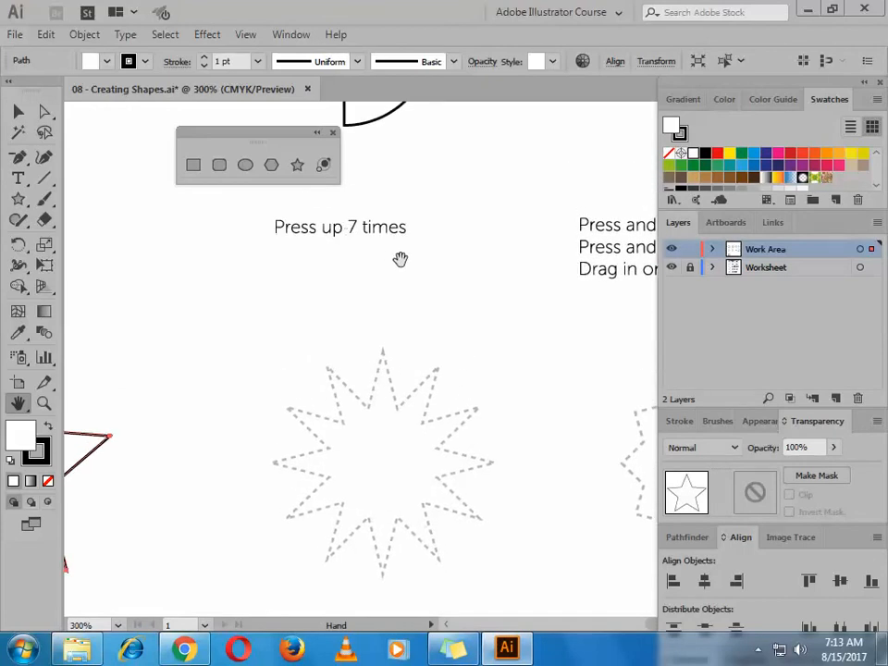
click(18, 111)
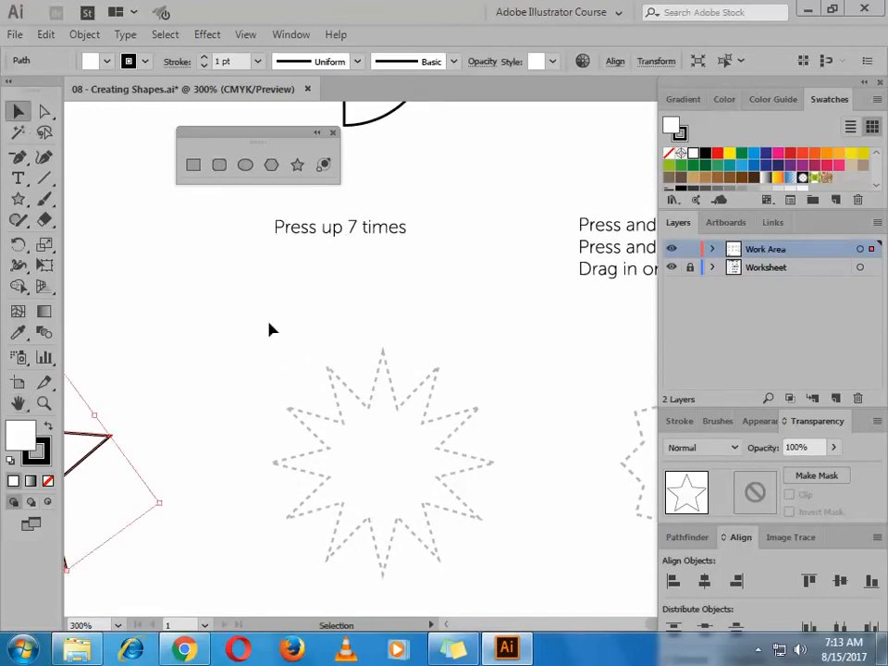
click(486, 432)
Step: Draw a star with seven added points over the "Press up 7 times" outline, size it to fit, and deselect it
click(297, 164)
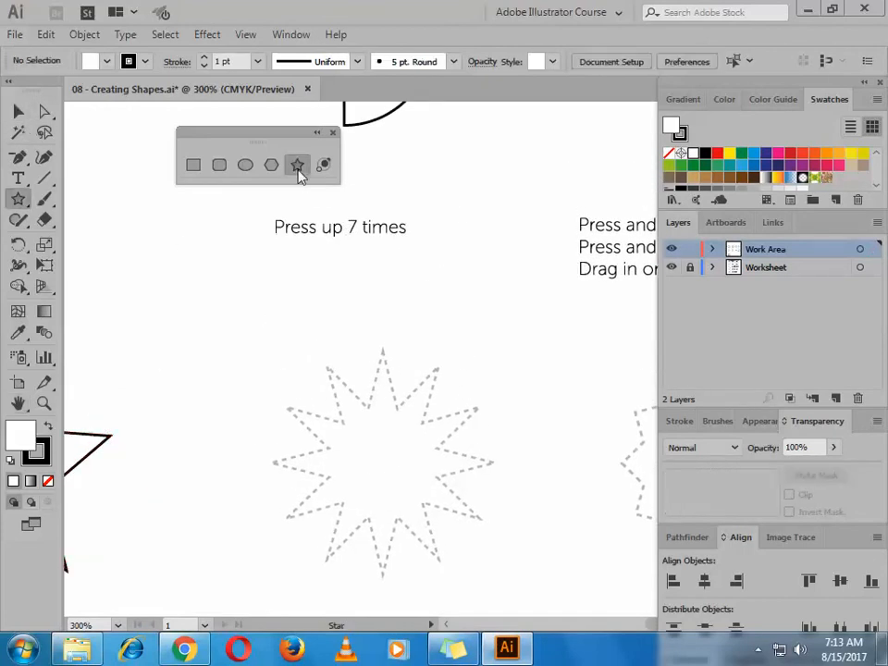
drag(475, 555, 431, 466)
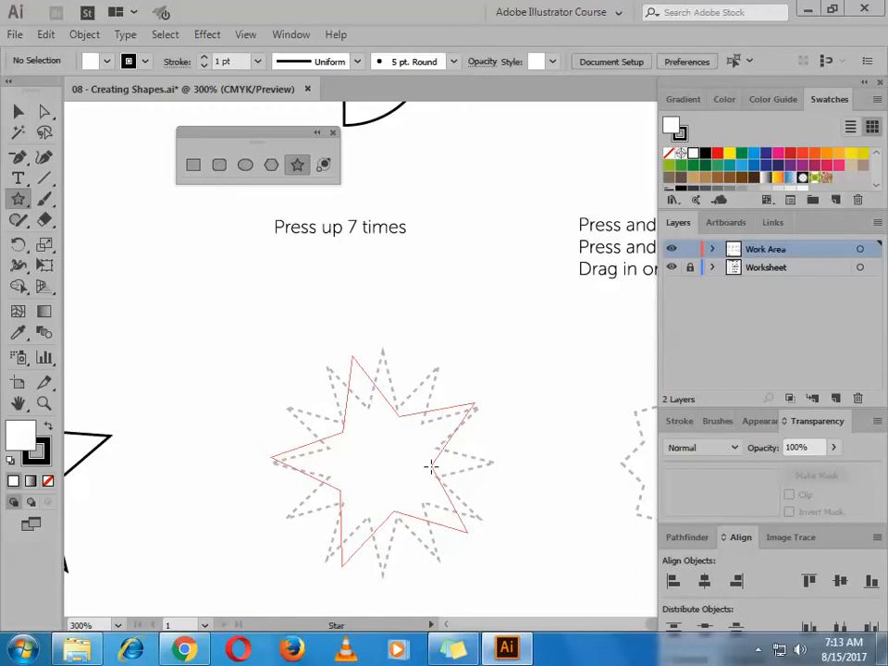
key(Up)
key(Up)
key(Up)
key(Up)
key(Up)
key(Up)
key(Up)
mouse_move(431, 465)
mouse_down()
mouse_move(413, 453)
mouse_move(437, 468)
mouse_move(423, 479)
mouse_move(440, 476)
mouse_up()
key(Up)
click(19, 111)
click(505, 413)
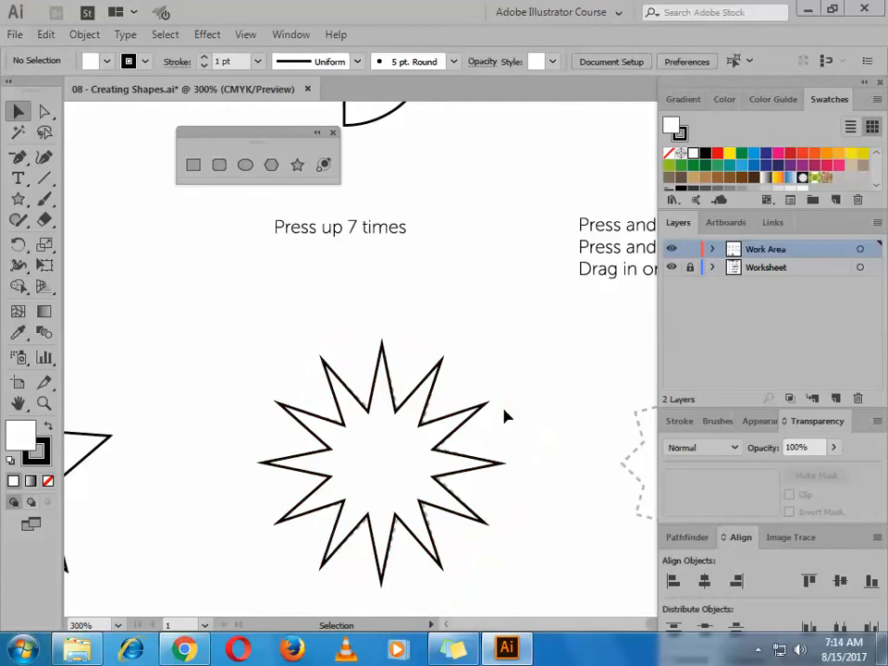
Step: Locate the shallow-pointed star outline with the "Press and hold Ctrl" and "Drag in or out" instructions and examine it up close
key(z)
right_click(506, 418)
click(442, 388)
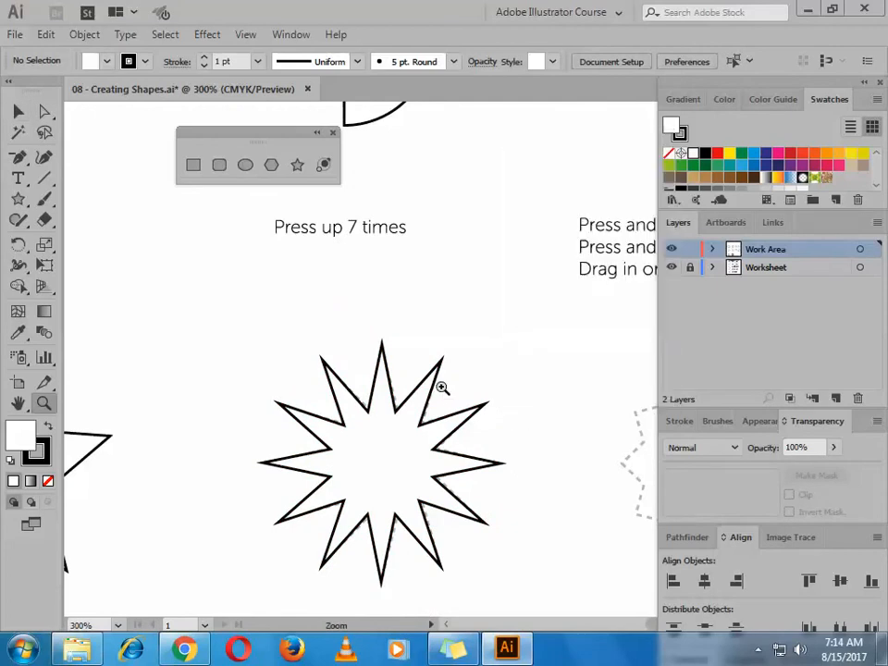
click(441, 387)
alt+click(490, 364)
alt+click(500, 363)
drag(501, 362, 99, 247)
key(v)
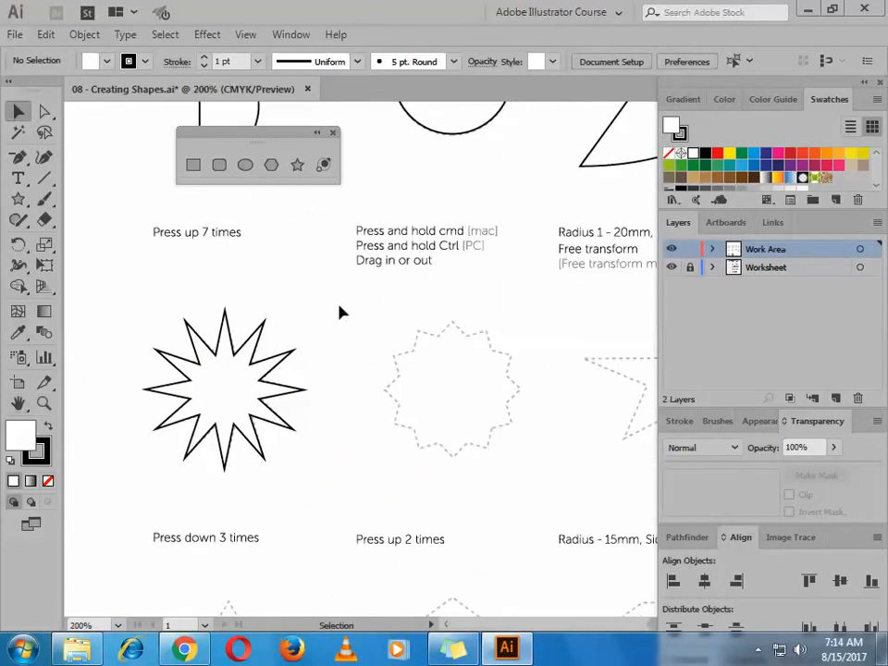
click(295, 164)
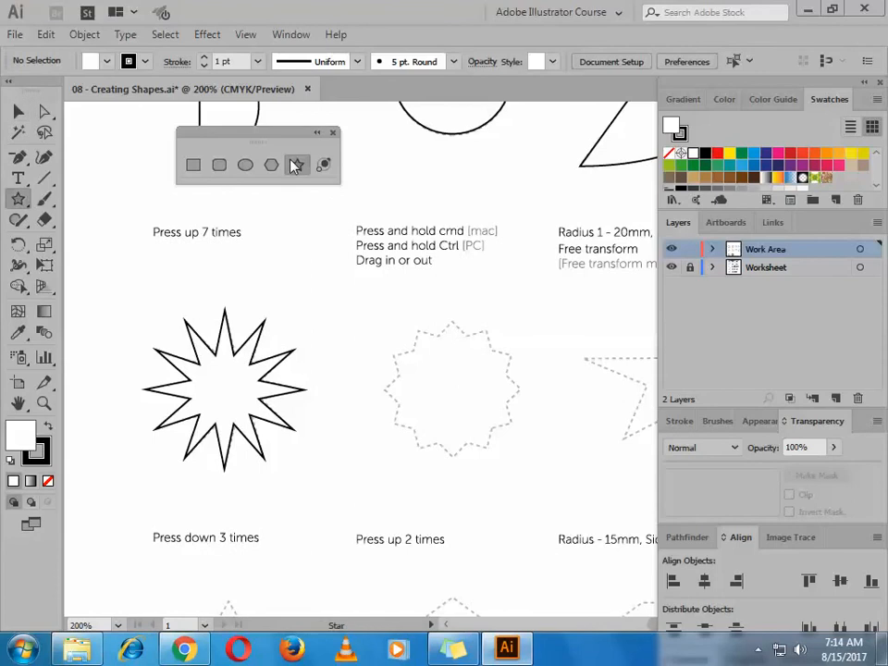
key(z)
click(460, 395)
scroll(434, 410, up, 2)
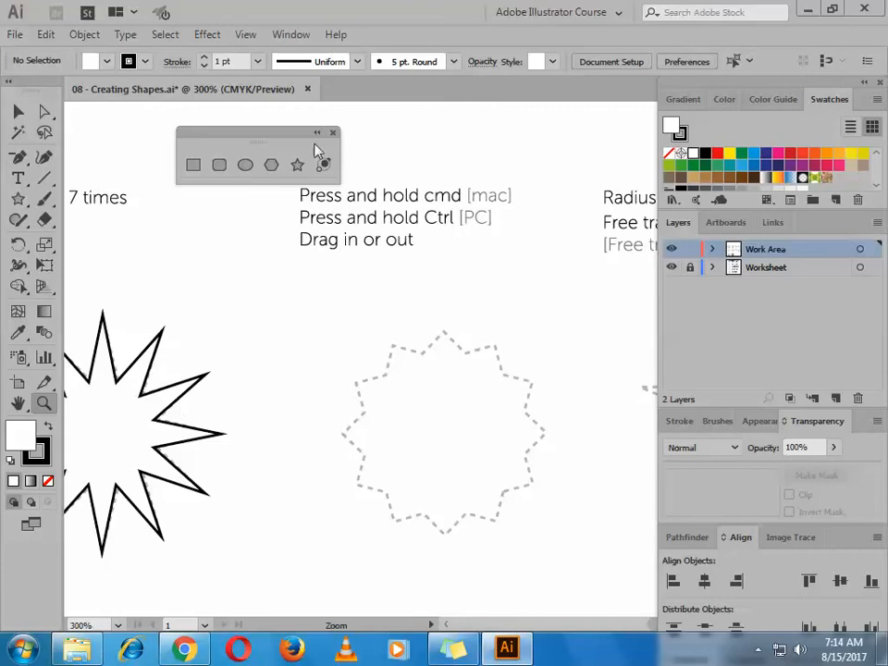
Step: Try drawing a star over the shallow-pointed outline and repositioning it during drawing, and remove it
click(296, 165)
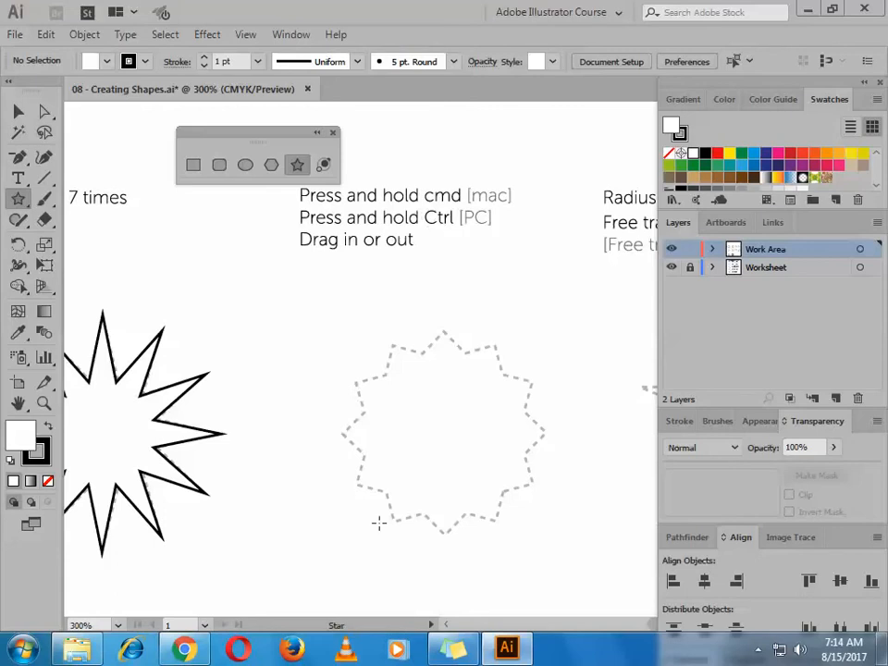
drag(448, 430, 503, 440)
key(space)
drag(286, 392, 539, 350)
drag(317, 380, 539, 357)
drag(226, 345, 290, 336)
drag(325, 380, 67, 385)
drag(370, 368, 291, 399)
drag(381, 386, 163, 382)
key(Delete)
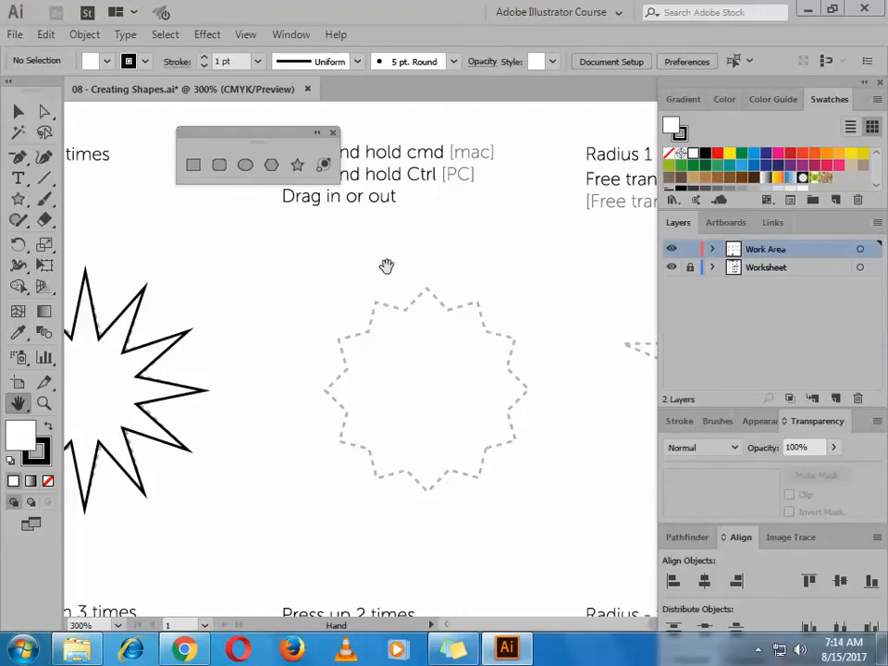
Step: Draw a 12-pointed star centred on the dashed outline and enlarge its inner radius to make the points shallow
click(297, 164)
drag(426, 380, 465, 399)
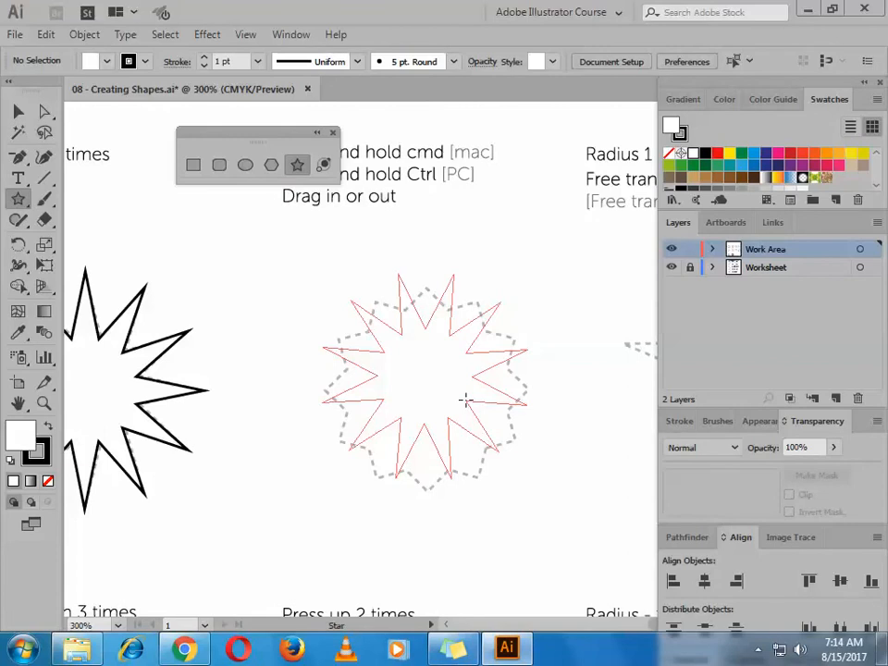
drag(485, 404, 481, 404)
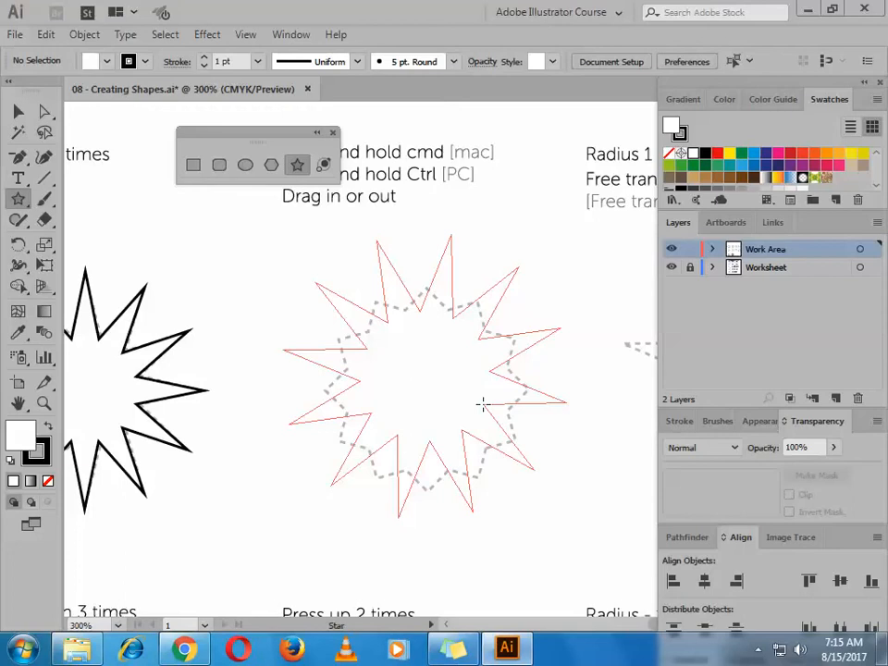
drag(481, 404, 541, 366)
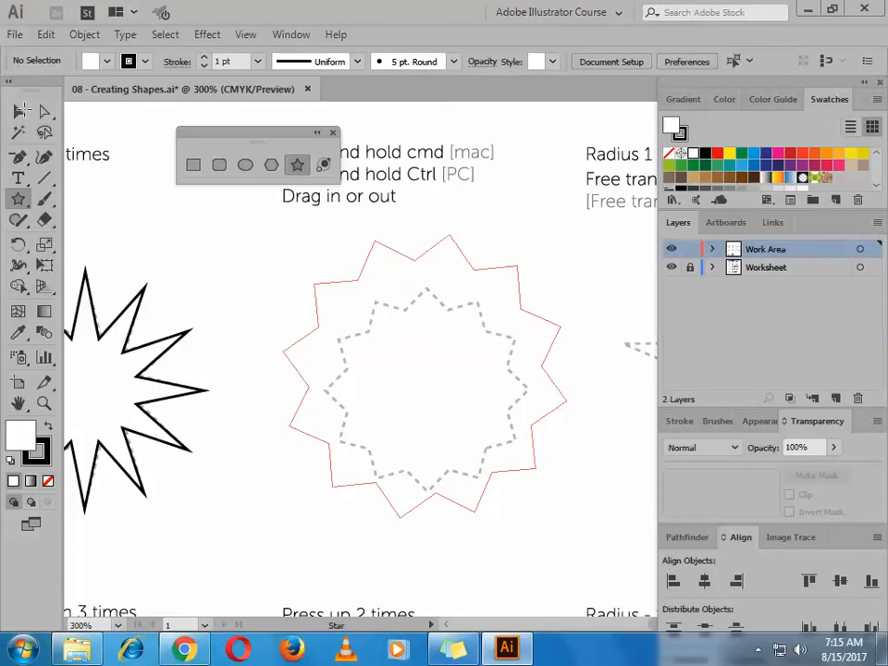
Step: Scale the shallow-pointed star down and shift it toward the dashed outline, and delete it
click(20, 112)
drag(593, 259, 460, 375)
drag(482, 477, 501, 497)
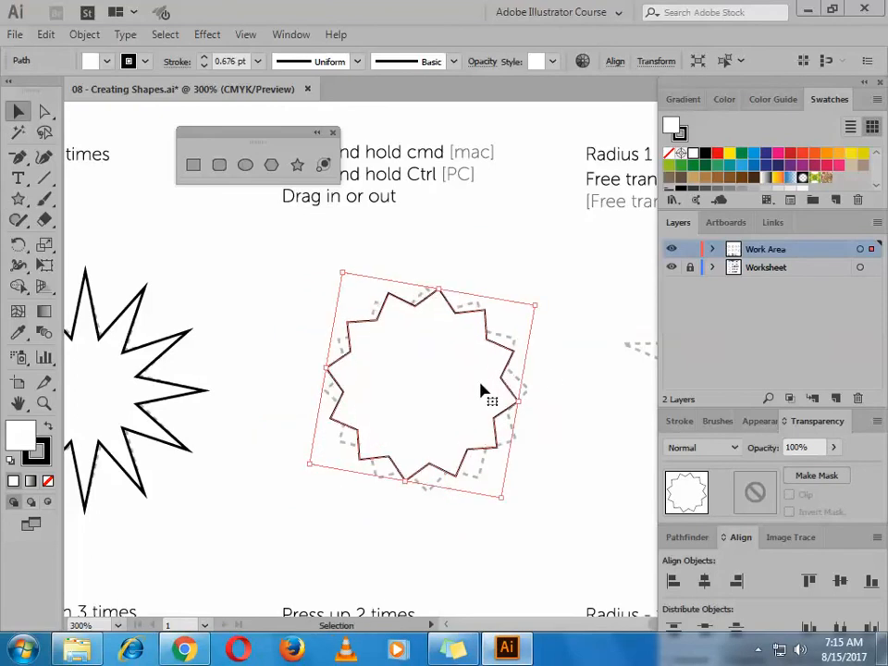
mouse_move(494, 369)
mouse_down()
mouse_move(477, 372)
mouse_move(495, 372)
mouse_up()
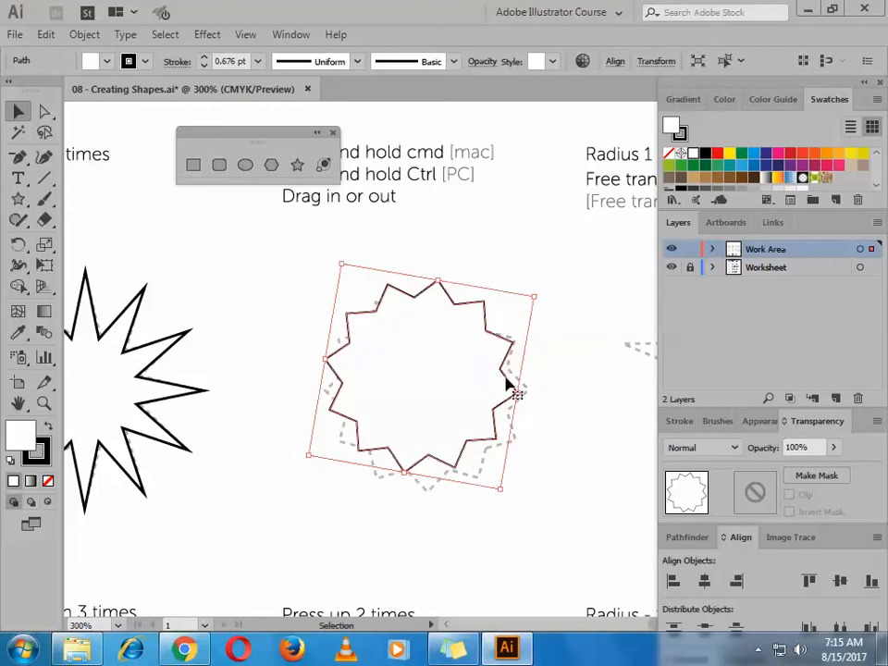
key(Delete)
click(296, 165)
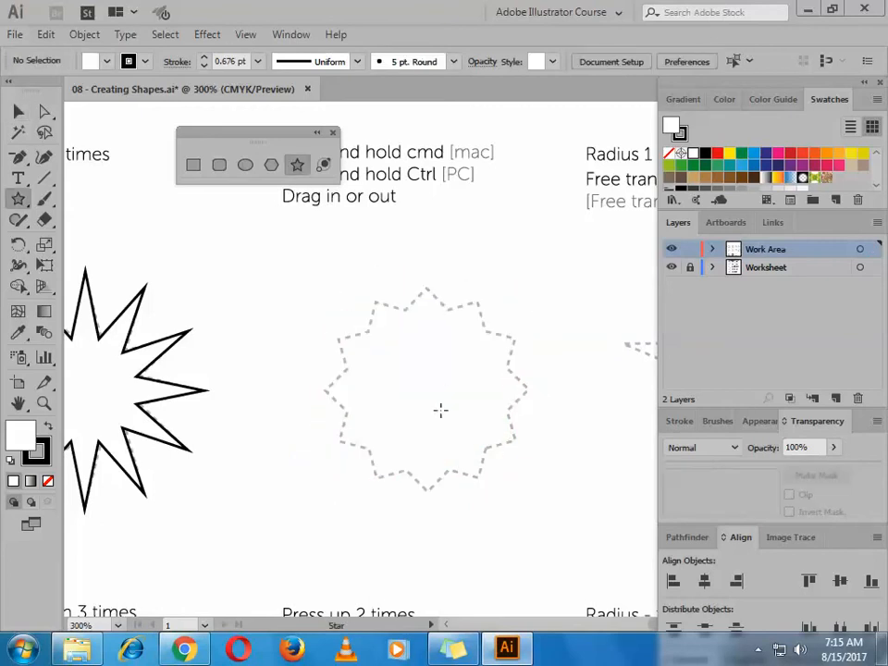
drag(423, 383, 499, 429)
key(ctrl+z)
Step: Try drawing a shallow-pointed star from the outline's centre while repeatedly removing and adding points
drag(426, 389, 492, 436)
key(Down)
key(Down)
key(Down)
key(Down)
key(Down)
key(Down)
key(Down)
key(Down)
key(Down)
key(Down)
key(Down)
key(Down)
key(Down)
key(Down)
key(Down)
key(Down)
key(Down)
key(Up)
key(Up)
key(Up)
key(Up)
key(Up)
key(Up)
key(Up)
key(Up)
key(Up)
key(Up)
key(Up)
key(Up)
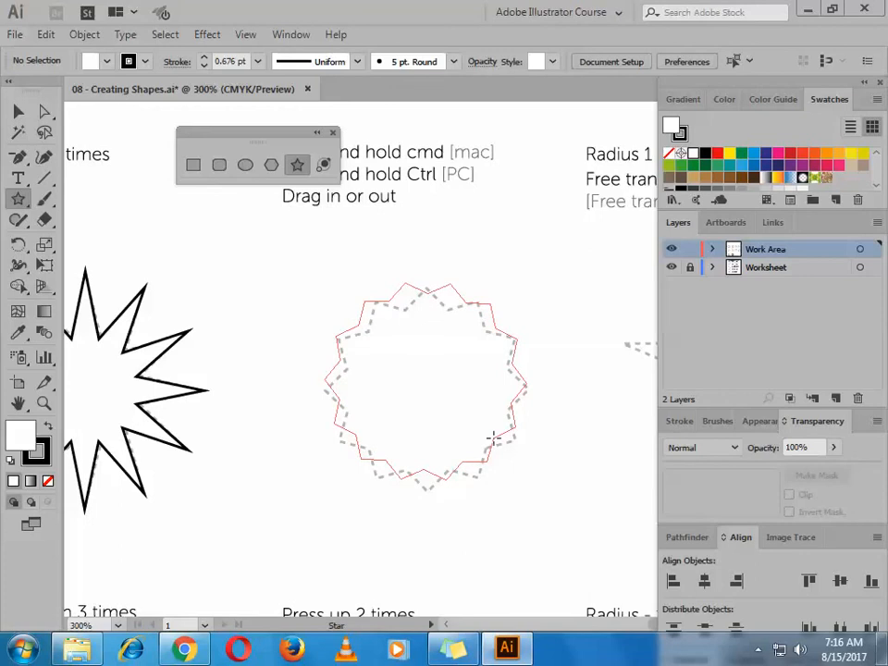
Step: Adjust the trial star's inner radius, size, rotation and number of points against the dashed outline, and undo it
drag(493, 435, 447, 434)
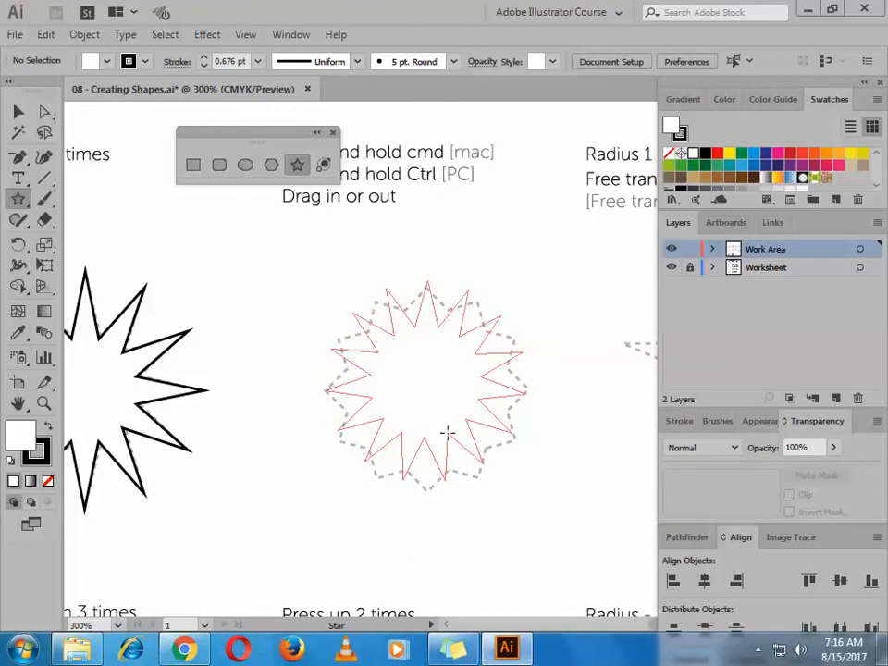
mouse_move(450, 430)
mouse_down()
mouse_move(486, 460)
mouse_move(458, 429)
mouse_up()
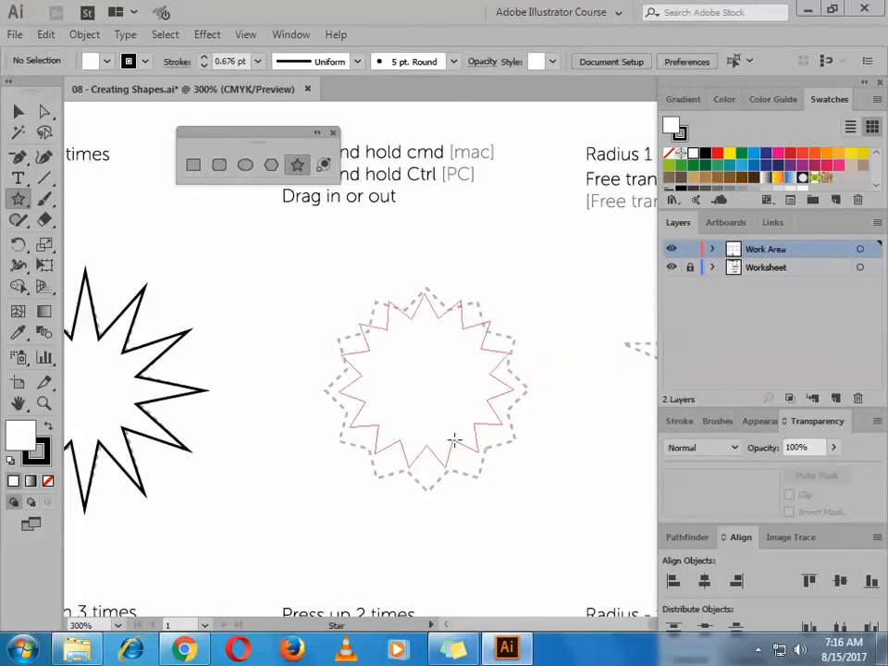
drag(473, 442, 472, 444)
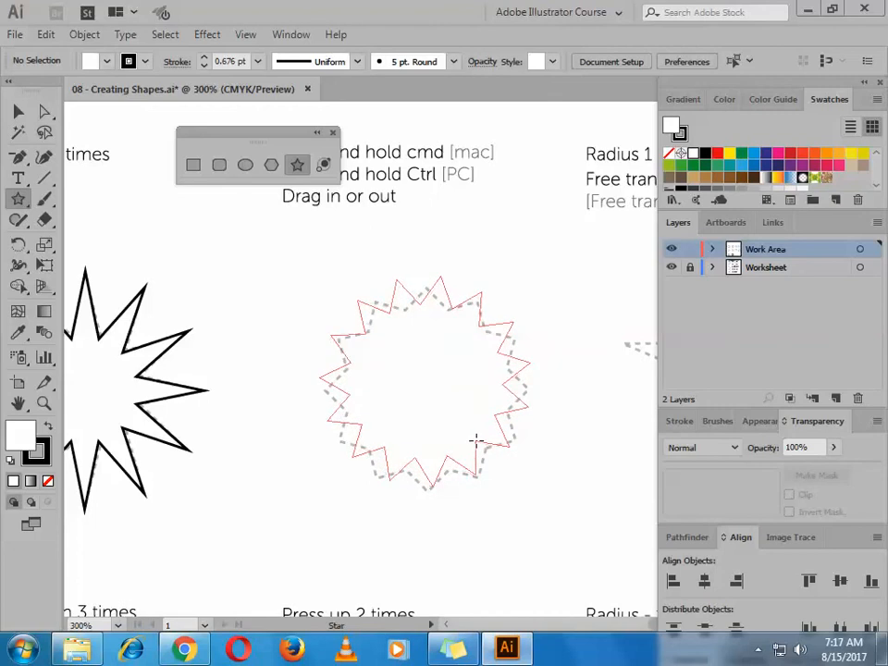
mouse_move(486, 446)
mouse_down()
mouse_move(472, 440)
mouse_move(512, 432)
mouse_move(493, 437)
mouse_move(484, 428)
mouse_move(454, 440)
mouse_up()
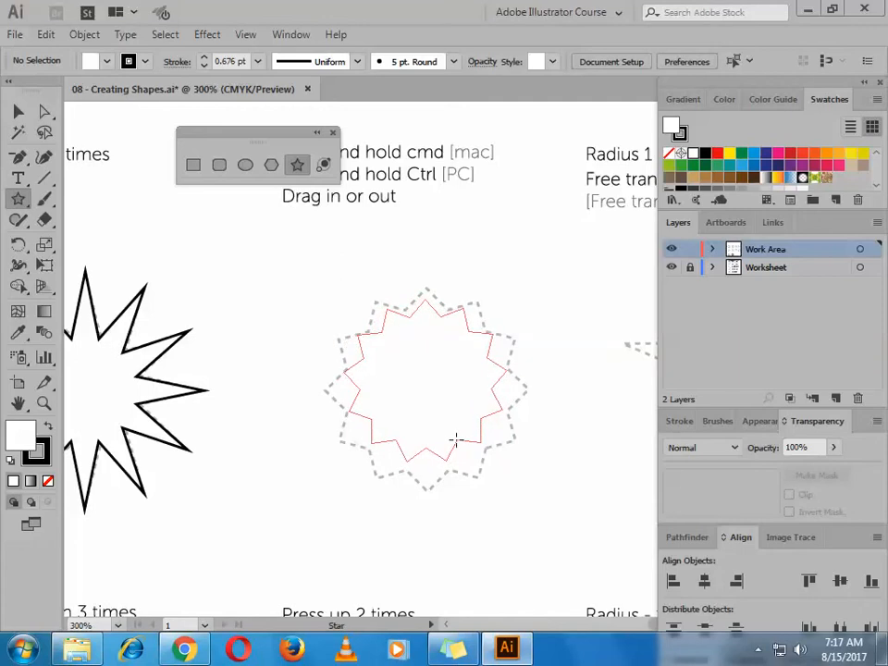
drag(454, 441, 455, 440)
key(Up)
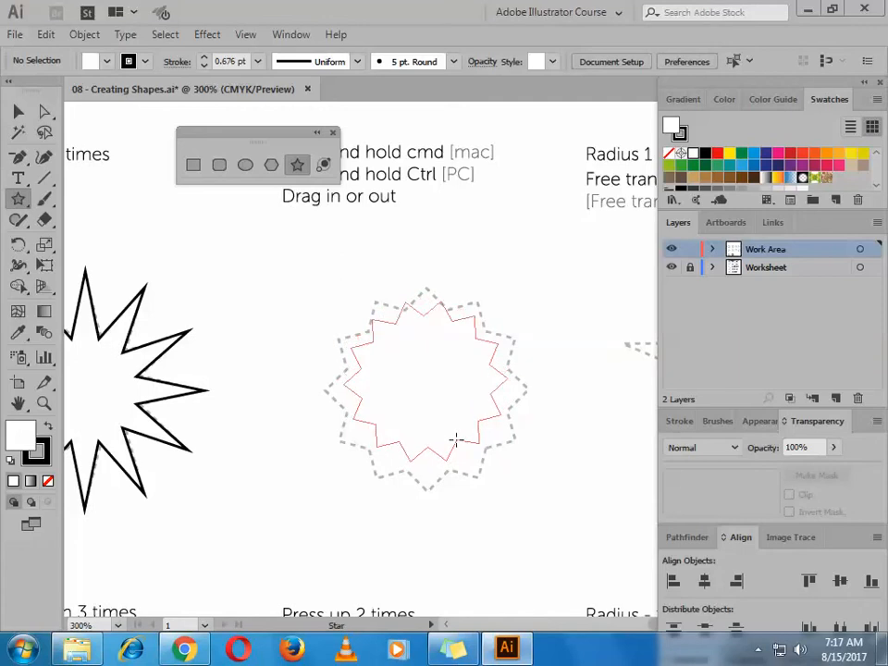
drag(454, 441, 429, 447)
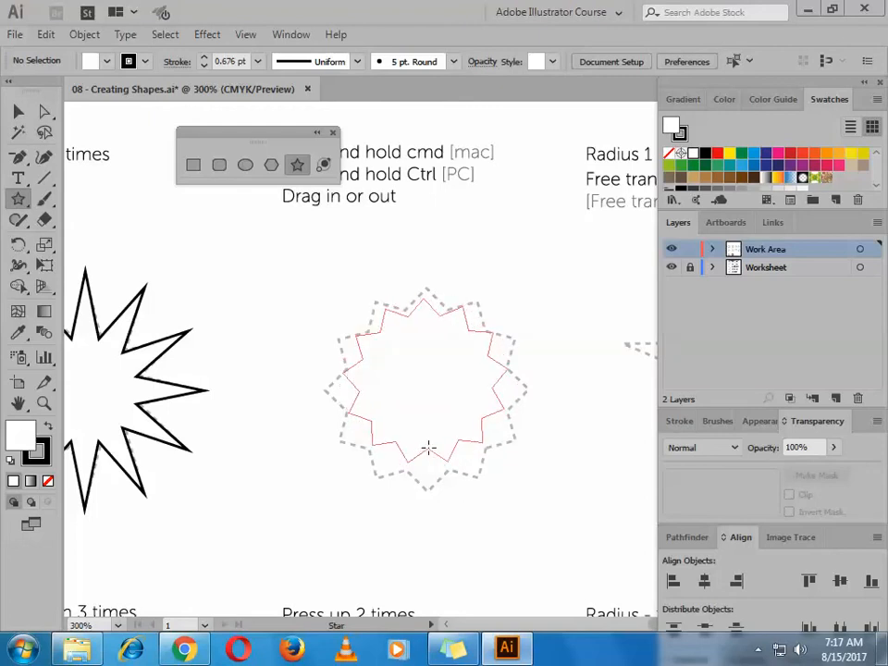
drag(428, 448, 411, 452)
drag(671, 421, 673, 428)
key(ctrl+z)
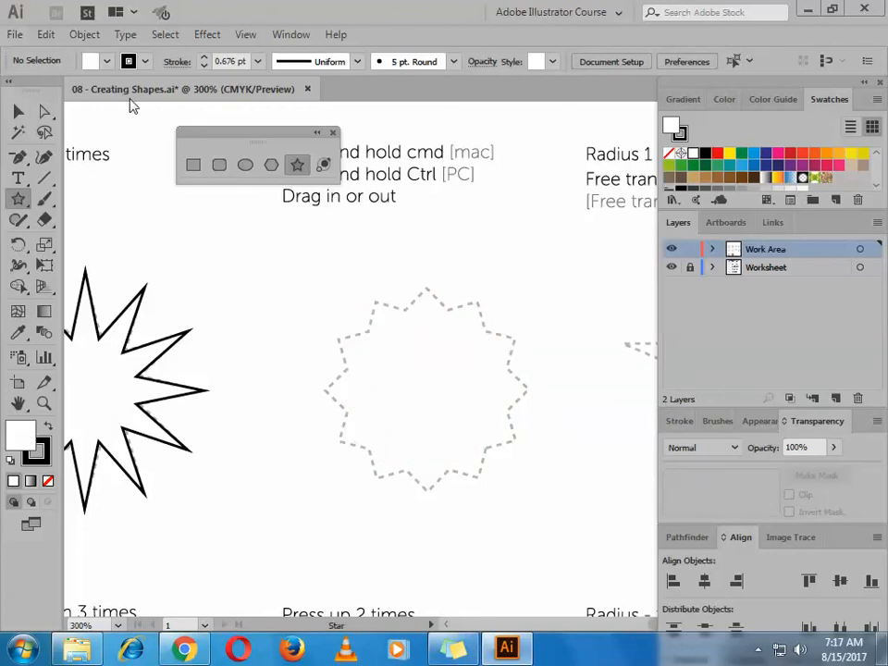
Step: Move the floating shape tools aside and draw a shallow 13-pointed star over the dashed outline
drag(236, 148, 300, 139)
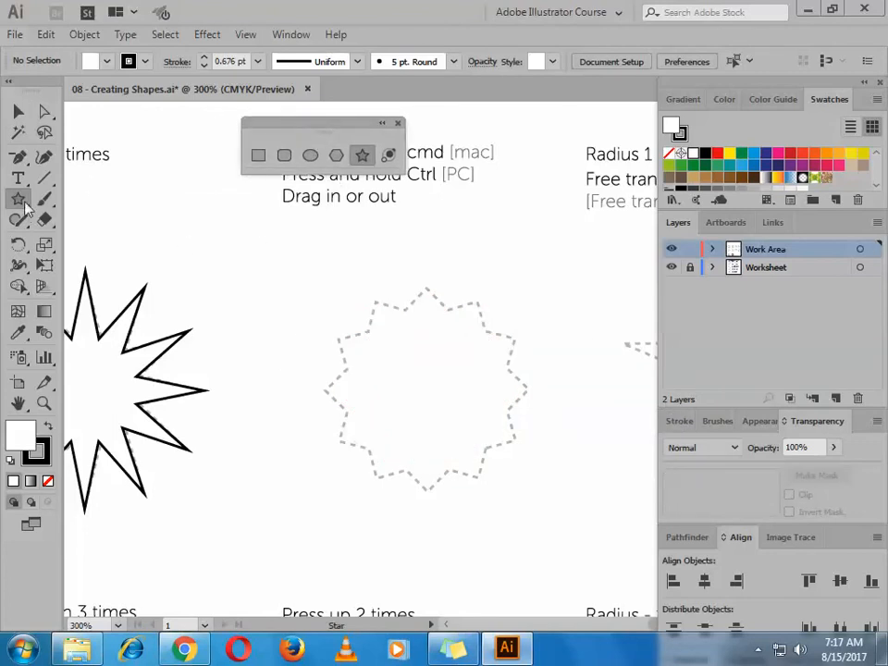
click(17, 111)
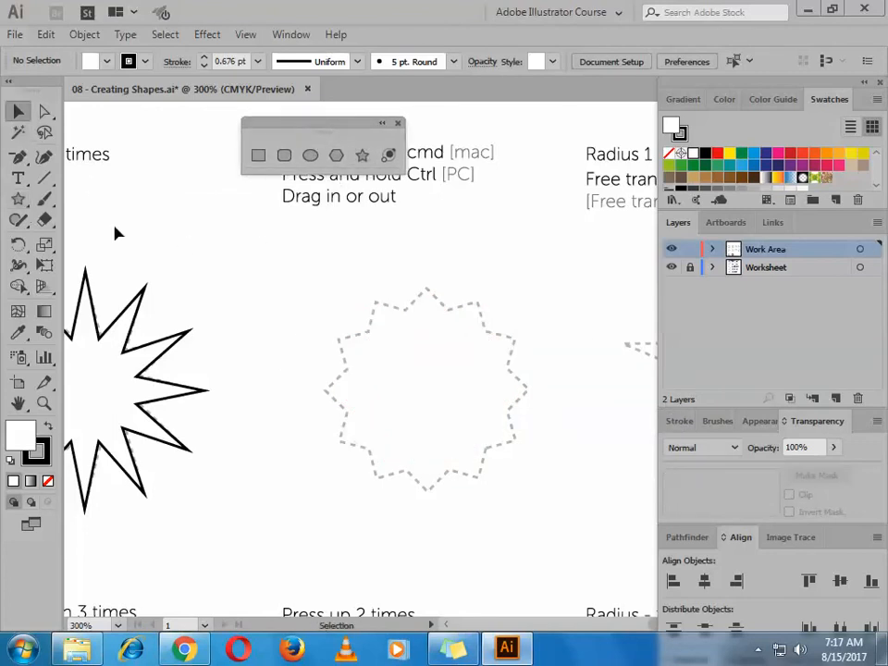
click(361, 157)
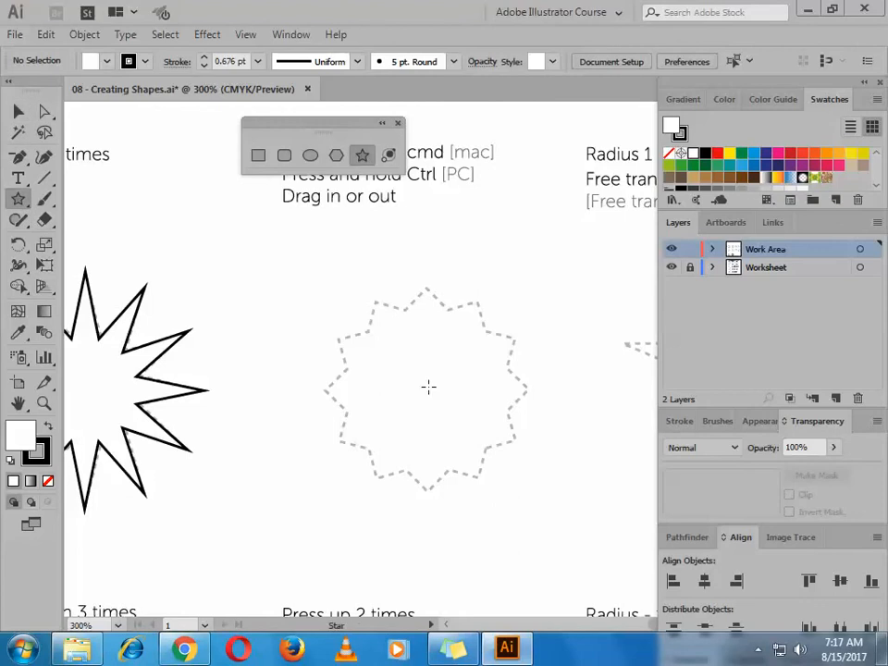
mouse_move(429, 387)
mouse_down()
mouse_move(484, 444)
mouse_move(491, 437)
mouse_up()
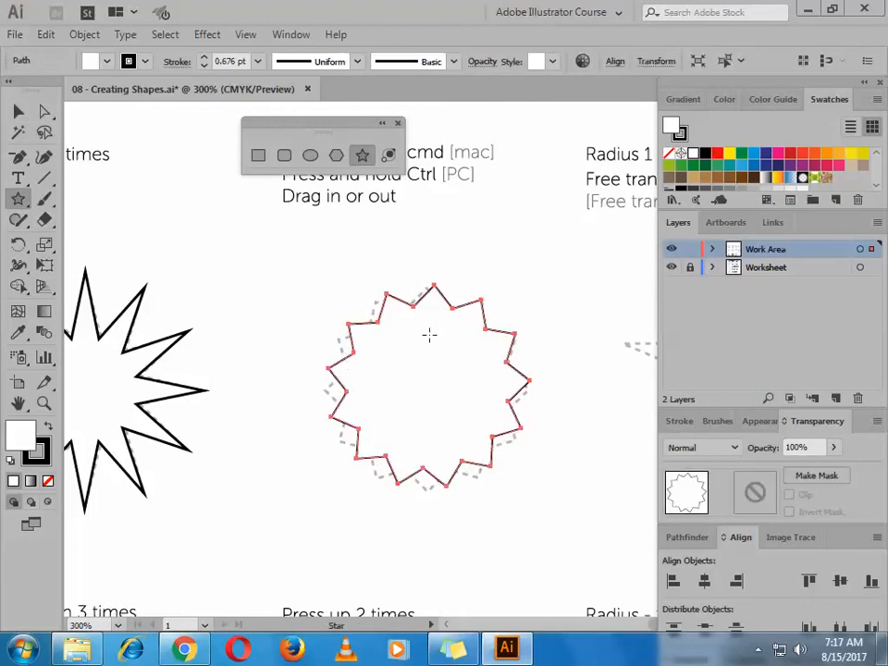
Step: Nudge the shallow 13-pointed star two increments left toward its dashed outline and deselect it
click(18, 111)
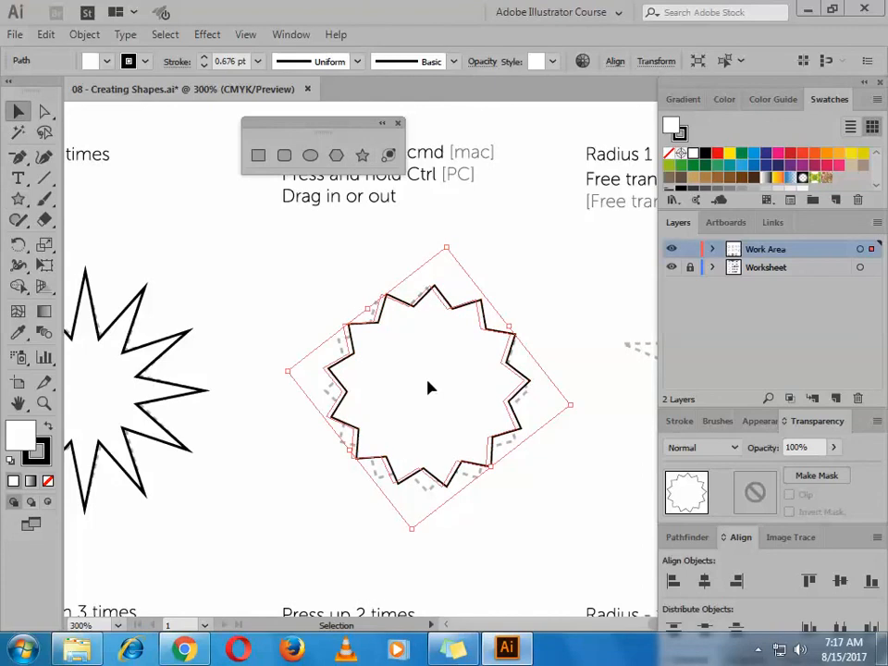
key(Left)
key(Left)
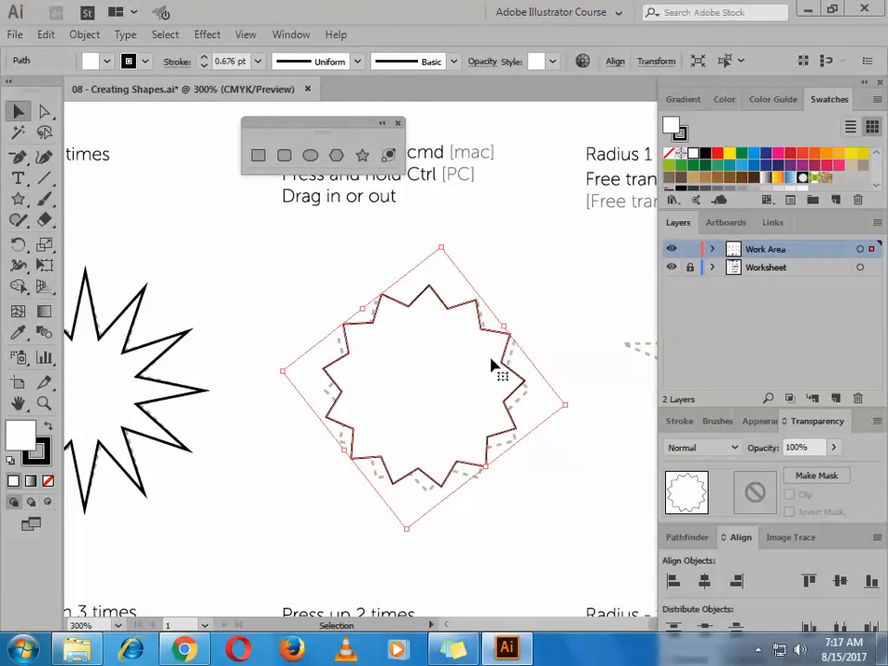
click(531, 232)
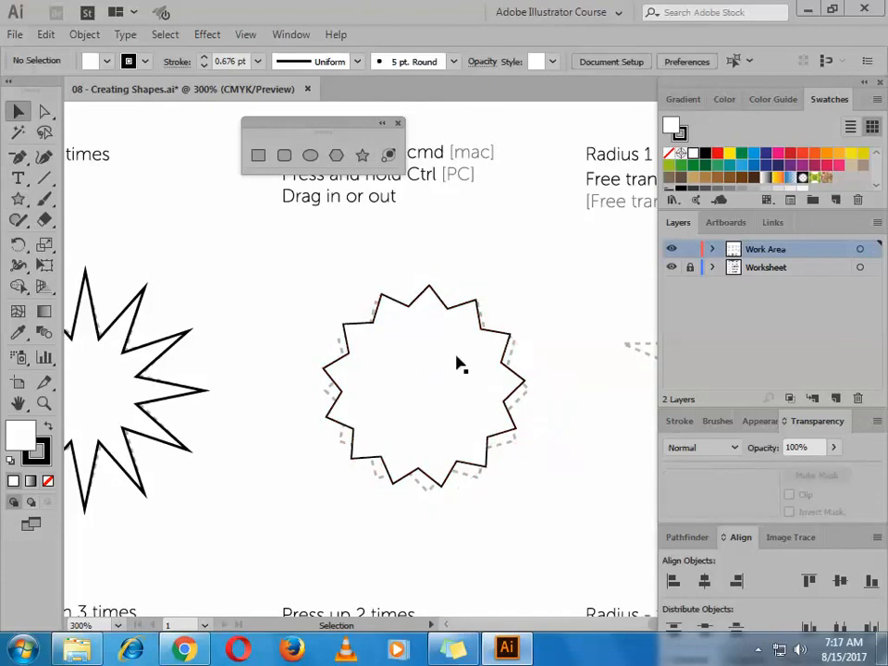
Step: Activate the Star tool for the Free transform exercise and move the floating shape tools clear of its instructions
key(j)
key(h)
drag(576, 370, 289, 397)
drag(513, 415, 440, 403)
click(18, 111)
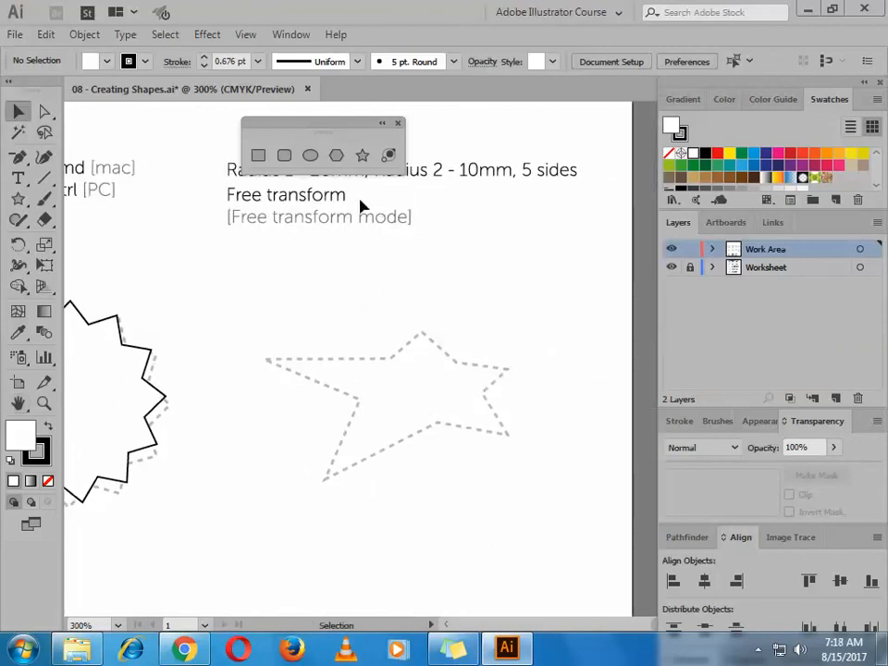
click(363, 157)
drag(352, 126, 314, 107)
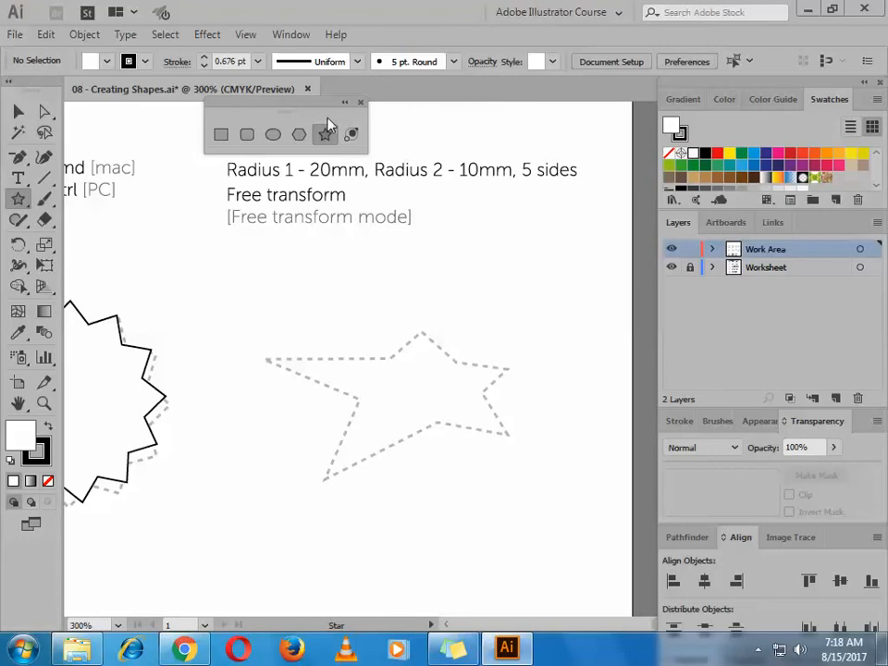
drag(316, 109, 537, 111)
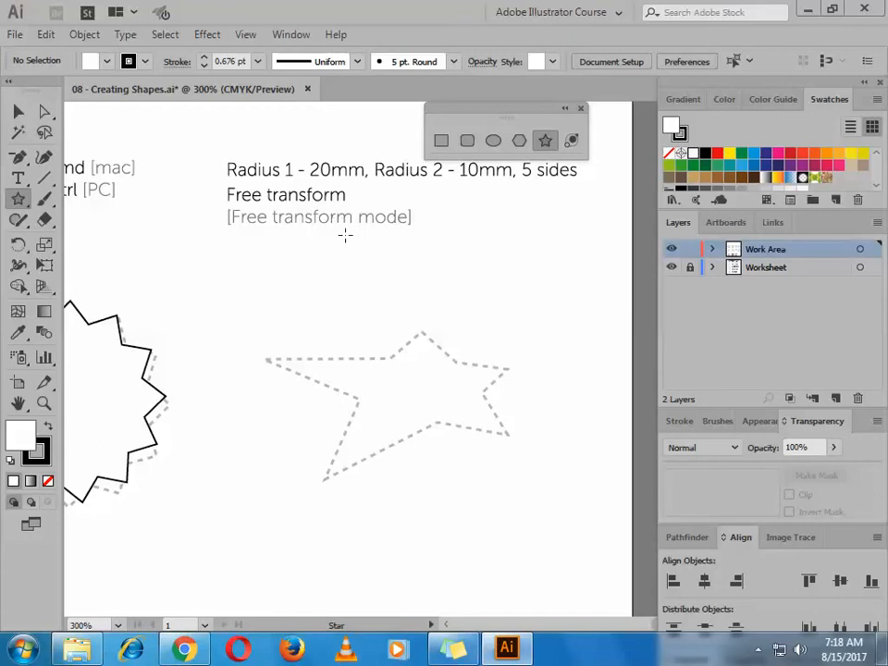
Step: Create a star over the dashed outline with Radius 1 of 20 mm, Radius 2 of 10 mm and 5 points
click(411, 390)
drag(474, 231, 517, 309)
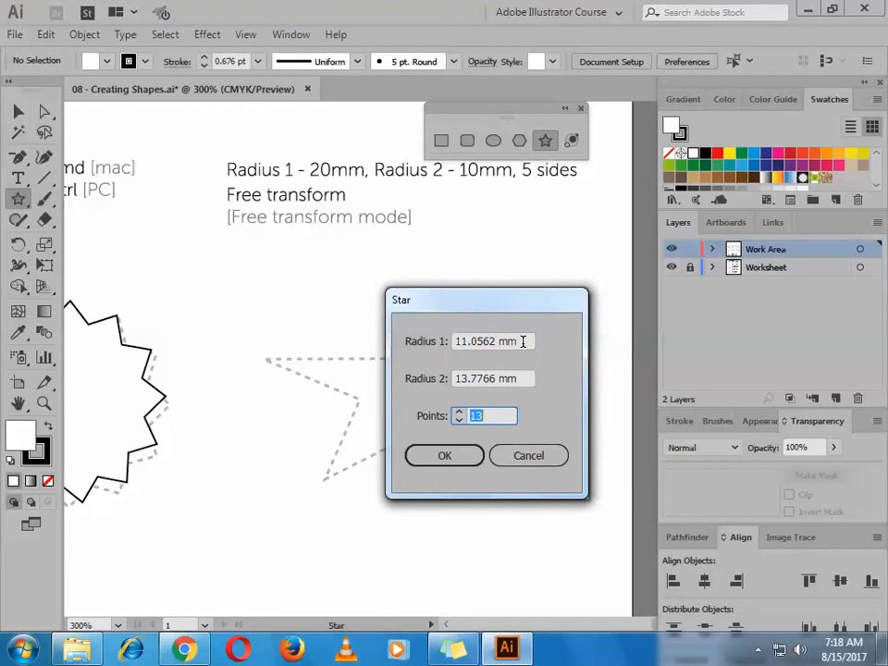
click(523, 341)
text(20)
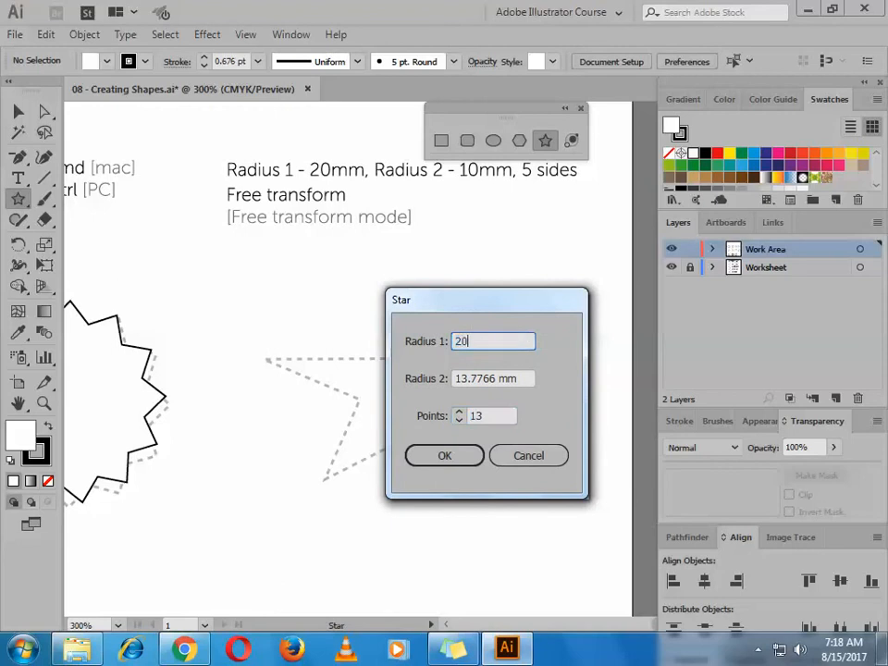
click(525, 374)
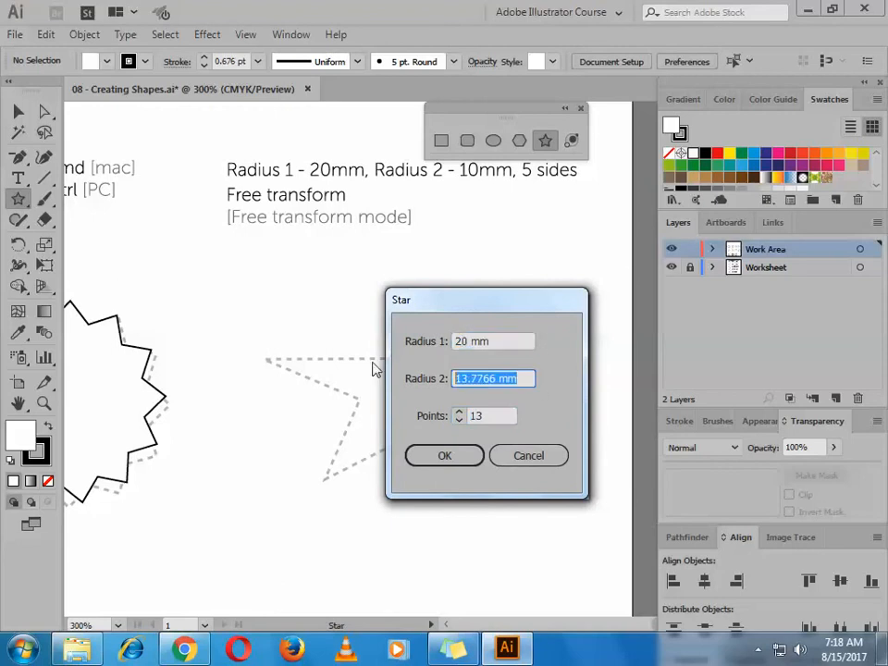
text(10)
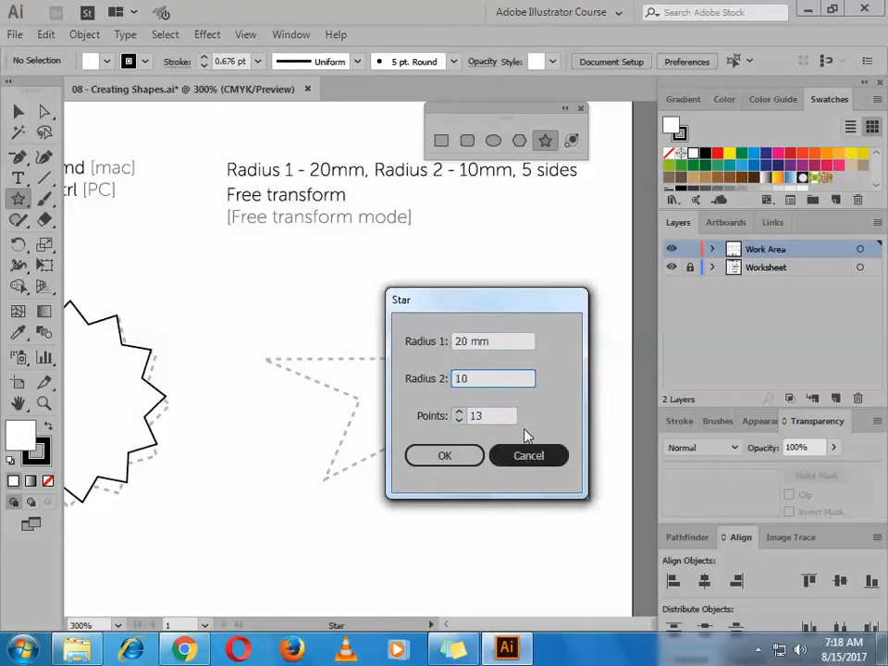
key(Tab)
text(5)
key(Return)
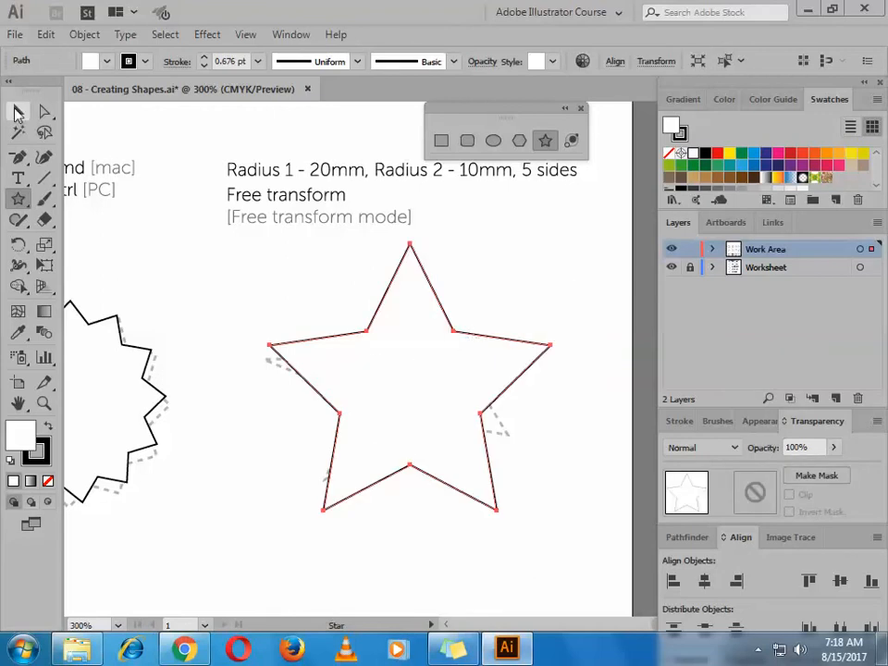
key(v)
click(564, 245)
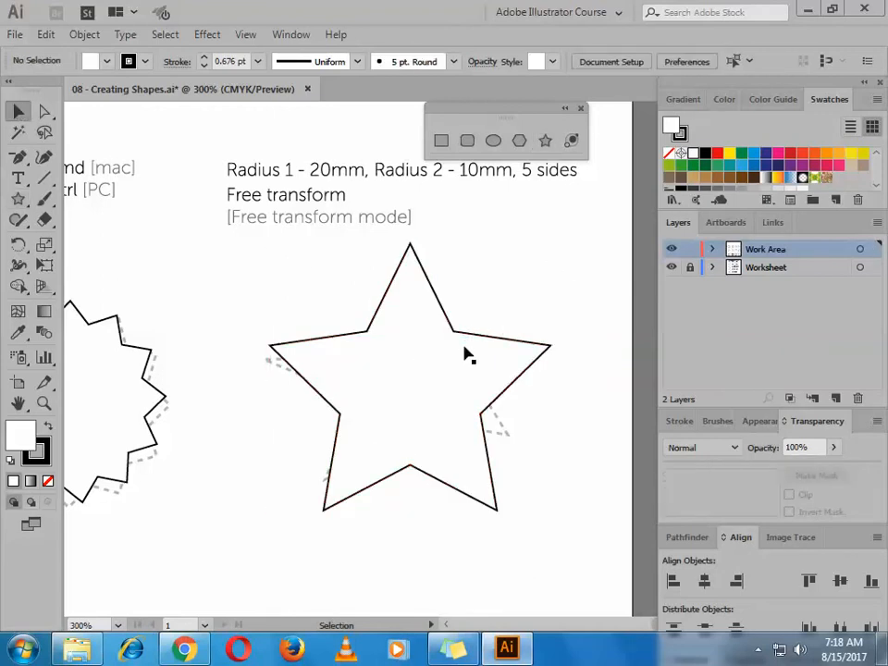
click(465, 342)
click(562, 248)
click(487, 339)
click(581, 224)
click(487, 344)
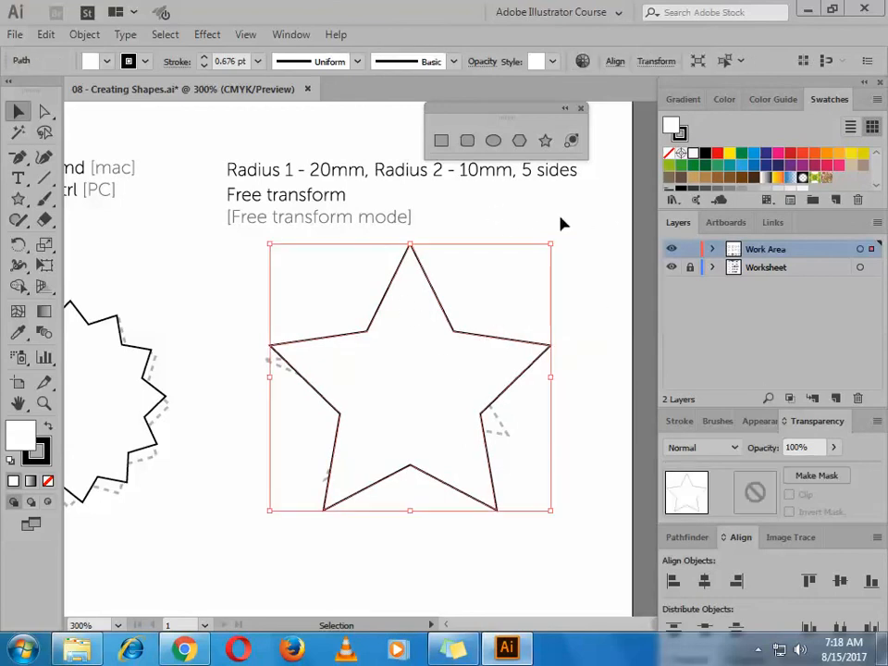
click(546, 250)
click(541, 350)
click(536, 221)
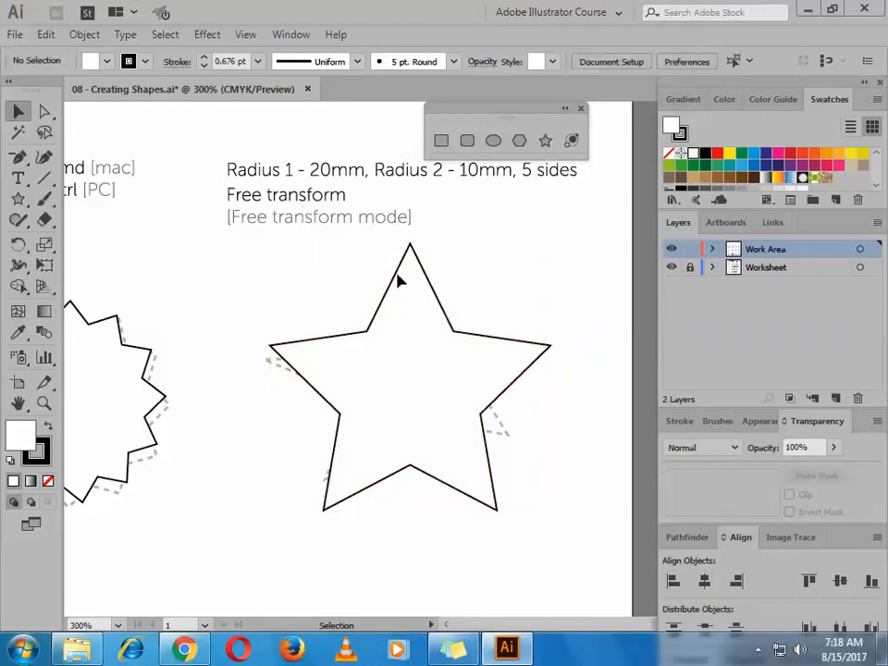
click(440, 380)
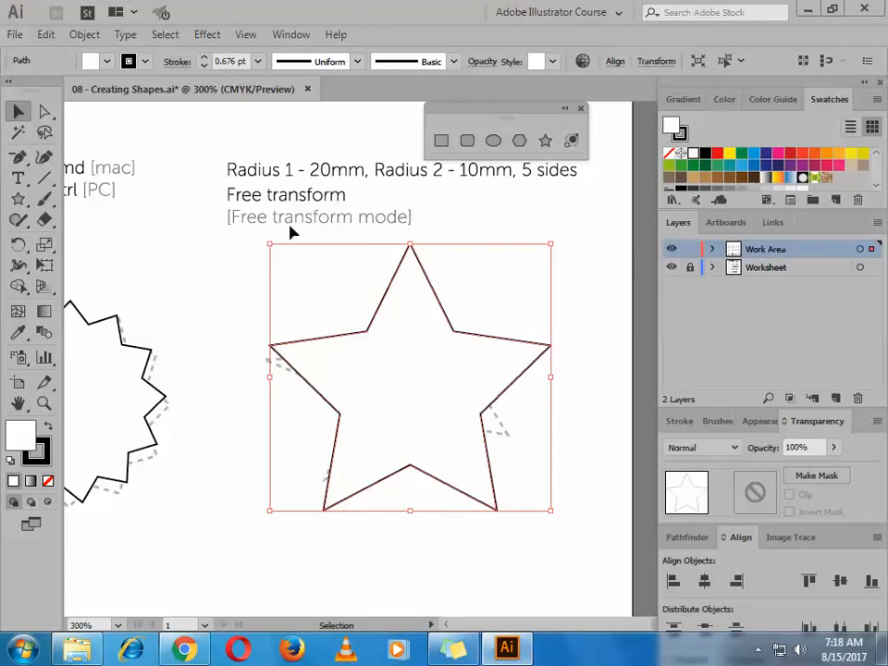
click(211, 250)
Step: Free-transform the five-pointed star: move it over the dashed outline, flatten its height and skew its left side upward
click(352, 414)
click(43, 265)
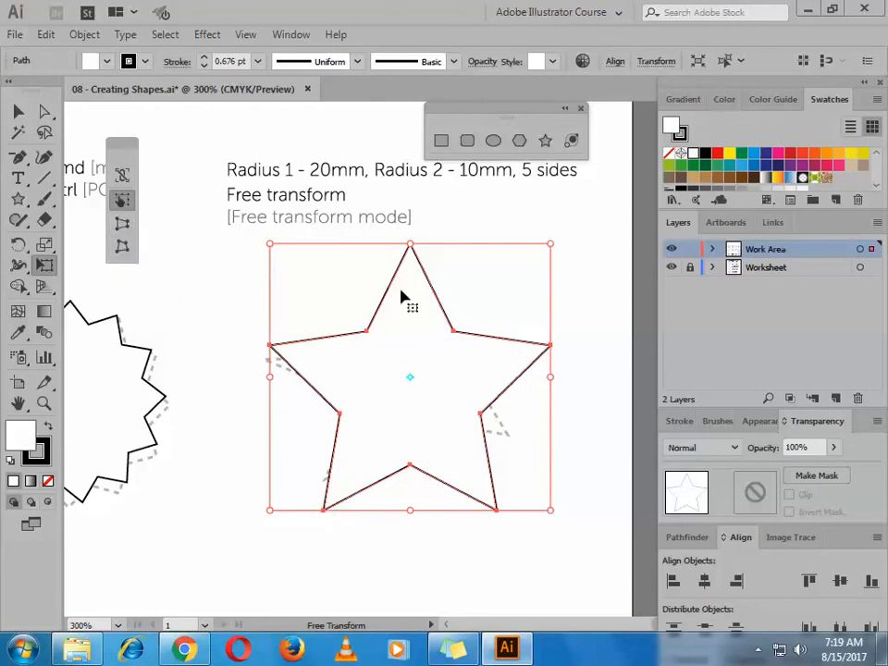
drag(432, 411, 415, 422)
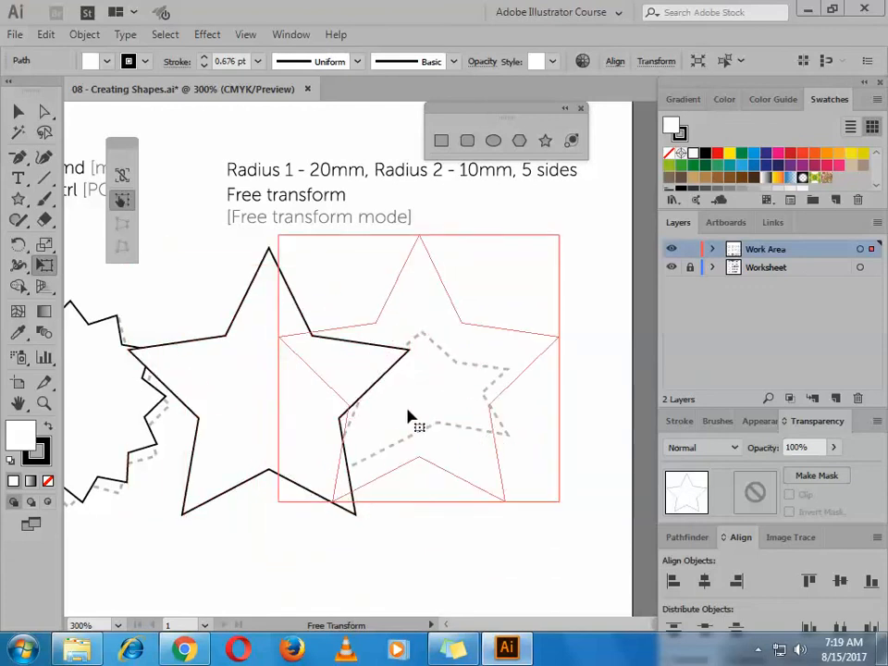
drag(419, 236, 423, 337)
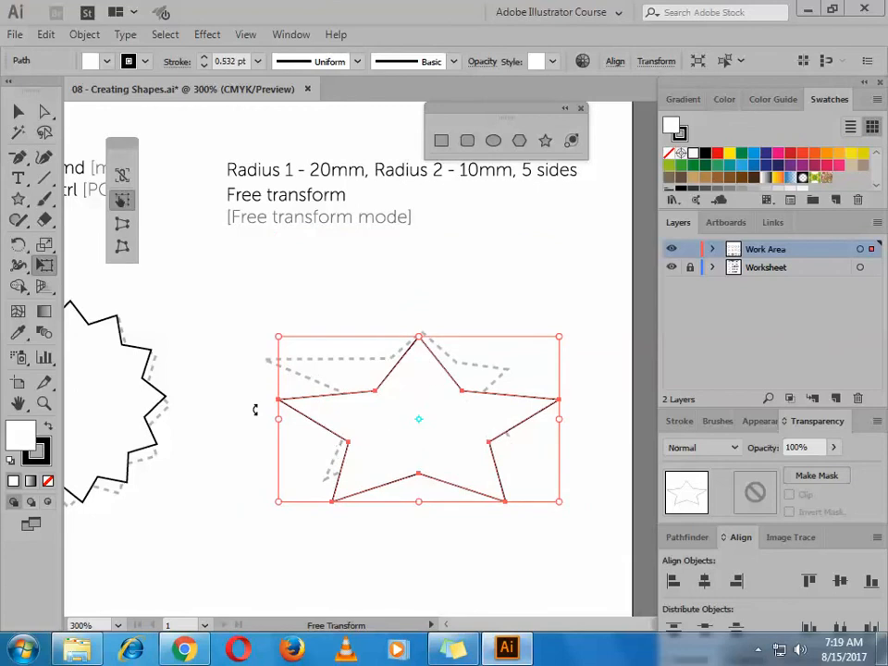
drag(278, 404, 267, 375)
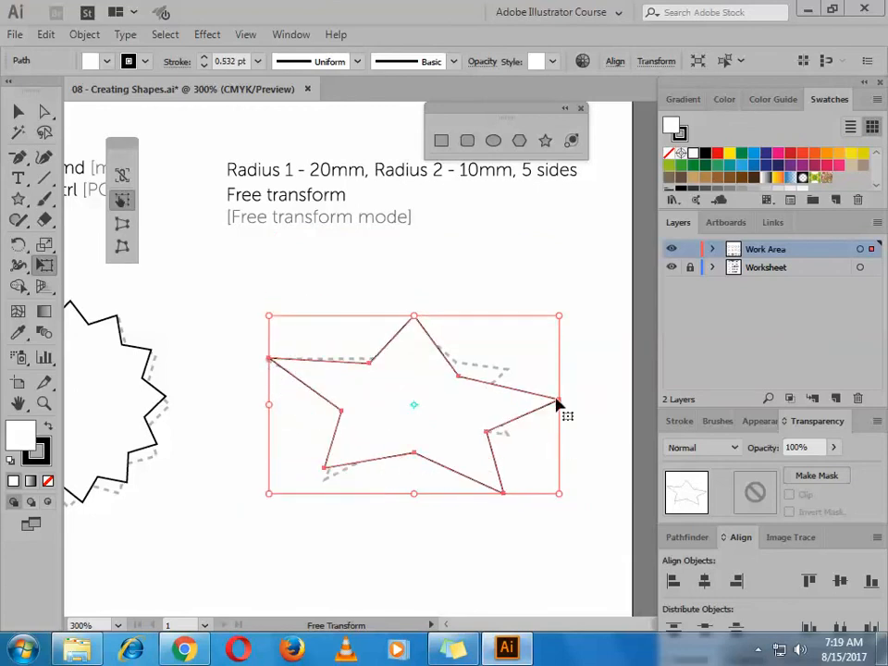
drag(527, 395, 555, 313)
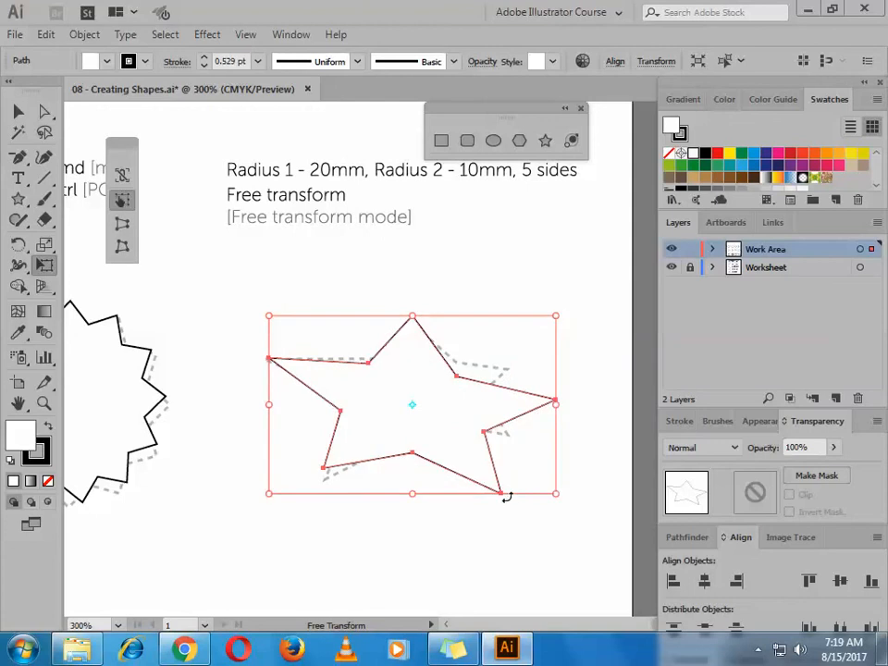
Step: Try Perspective Distort and Free Distort on the five-pointed star, and undo the last distortion
click(125, 228)
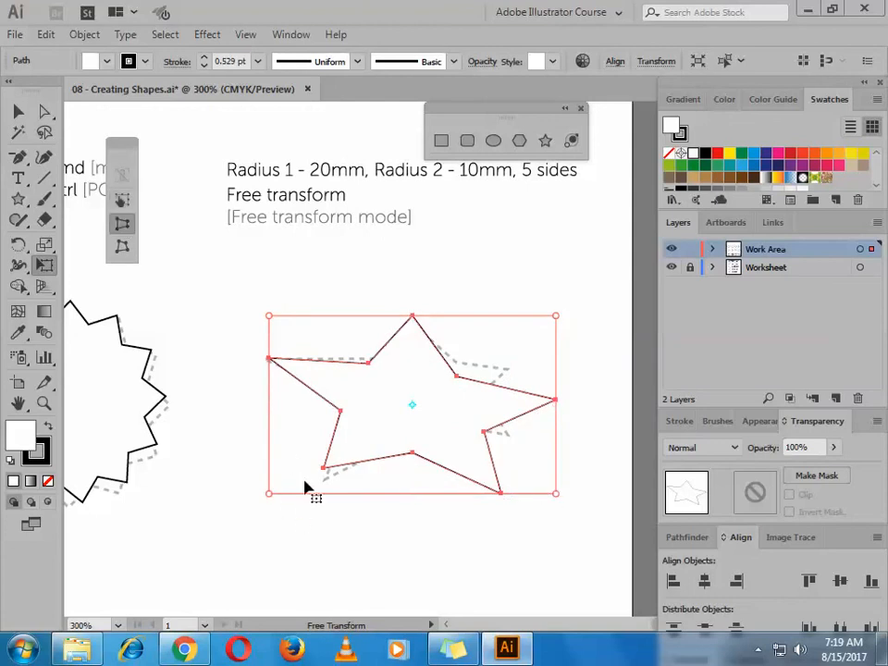
drag(321, 475, 323, 483)
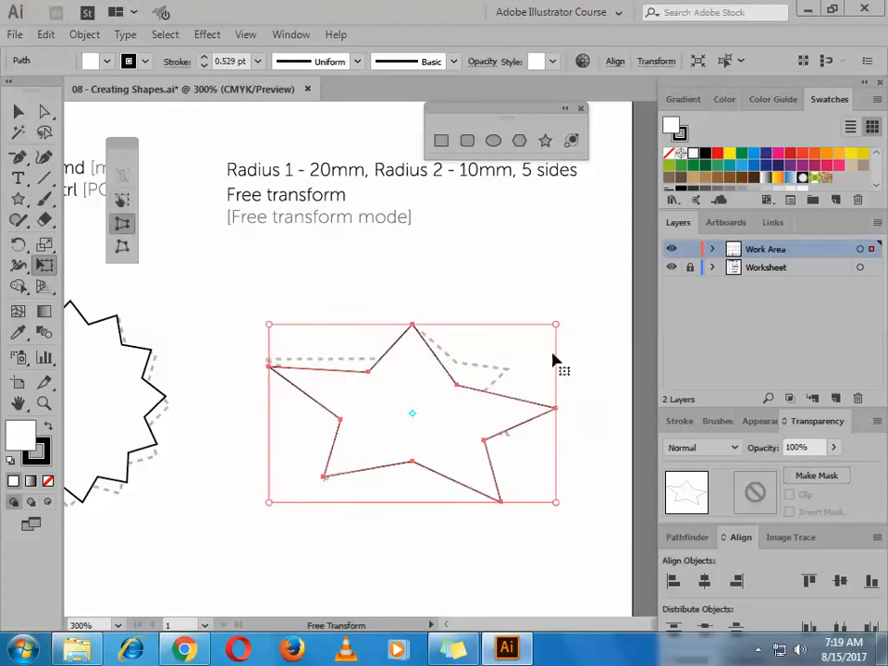
click(122, 246)
drag(415, 326, 436, 336)
key(ctrl+z)
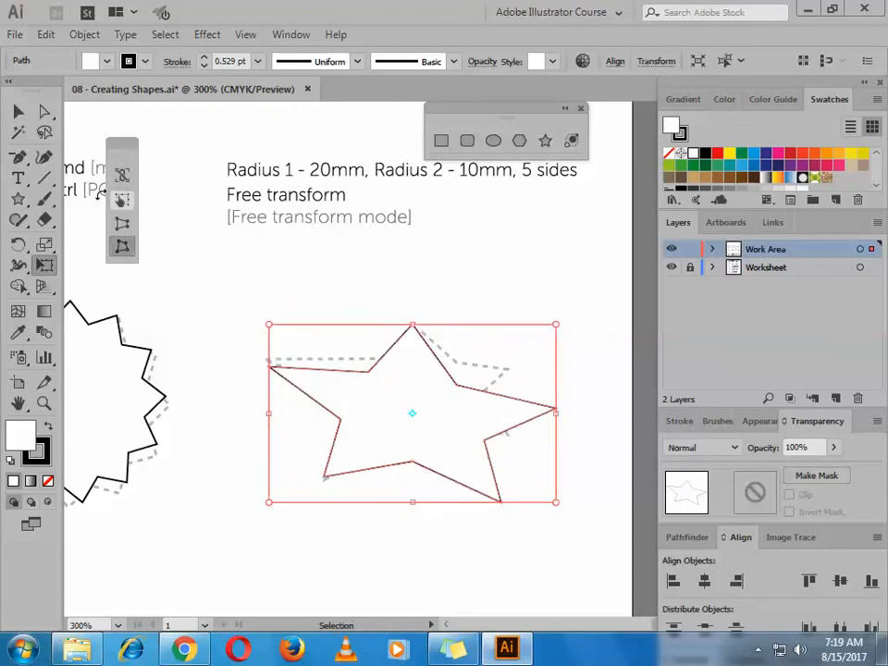
Step: Align the star's left tip with the outline, narrow the star from its right side, and skew its top point toward the outline's
click(122, 222)
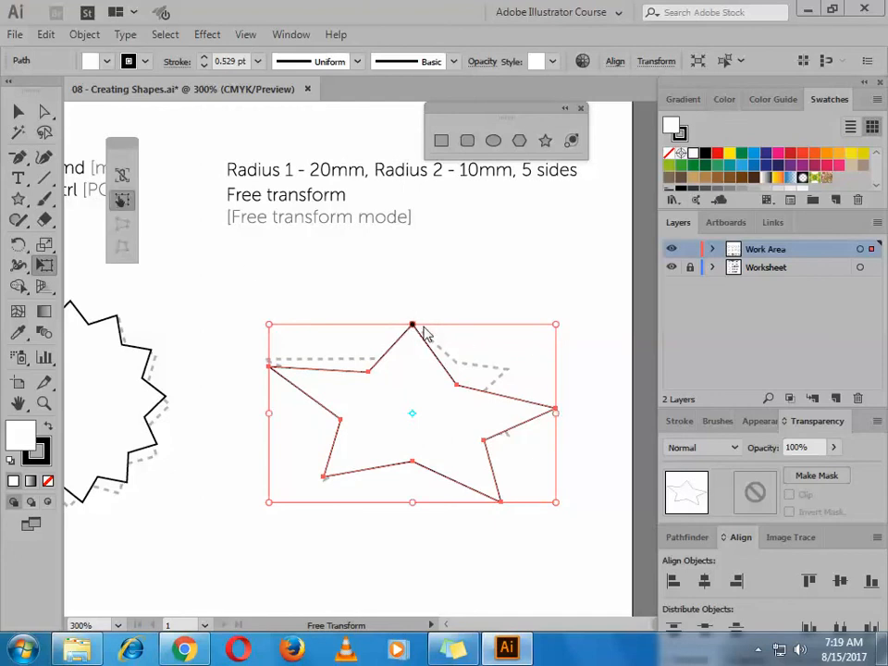
drag(272, 371, 270, 363)
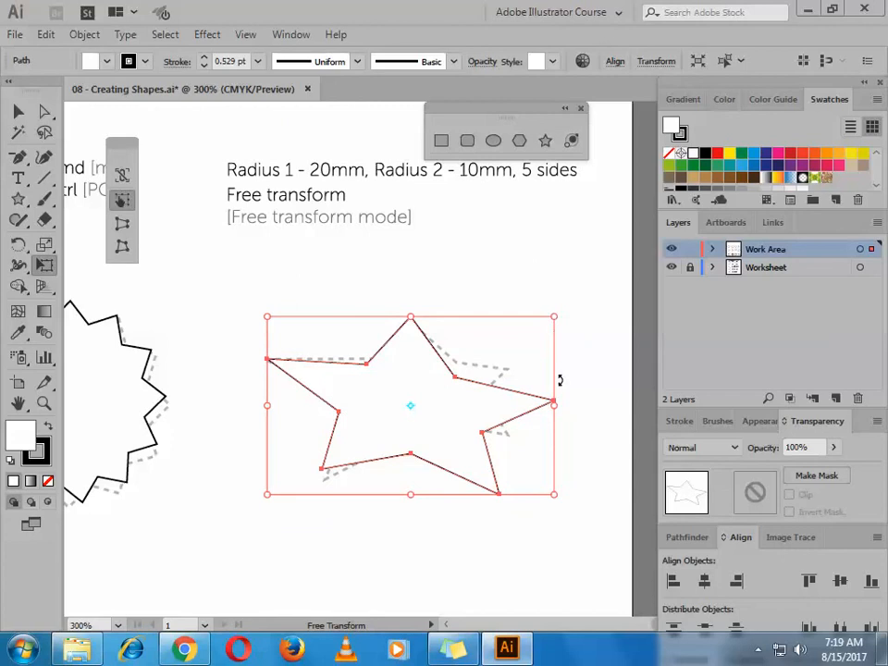
mouse_move(553, 319)
mouse_down()
mouse_move(547, 362)
mouse_move(502, 389)
mouse_move(546, 333)
mouse_up()
key(ctrl+z)
drag(541, 396, 505, 375)
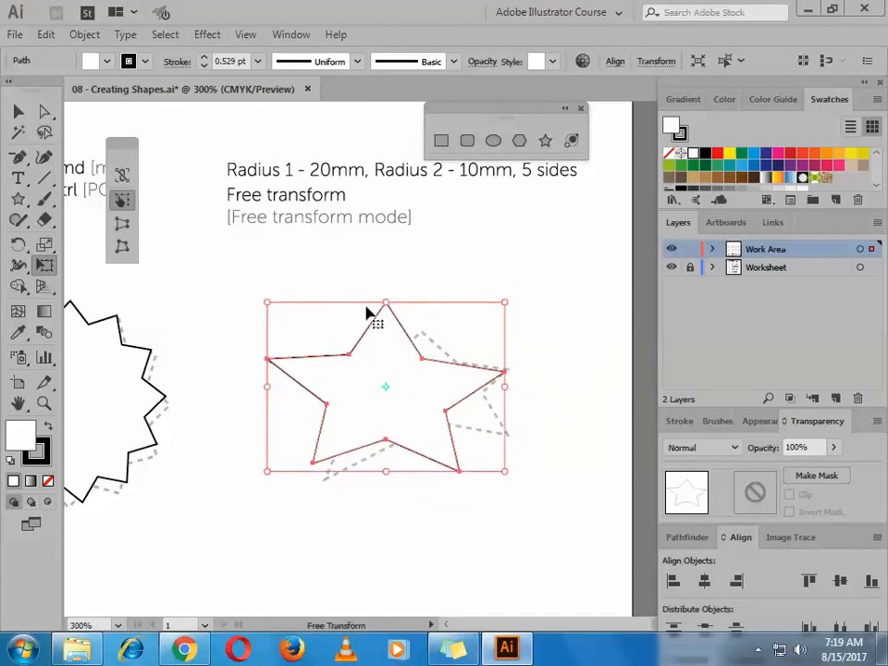
drag(388, 306, 421, 335)
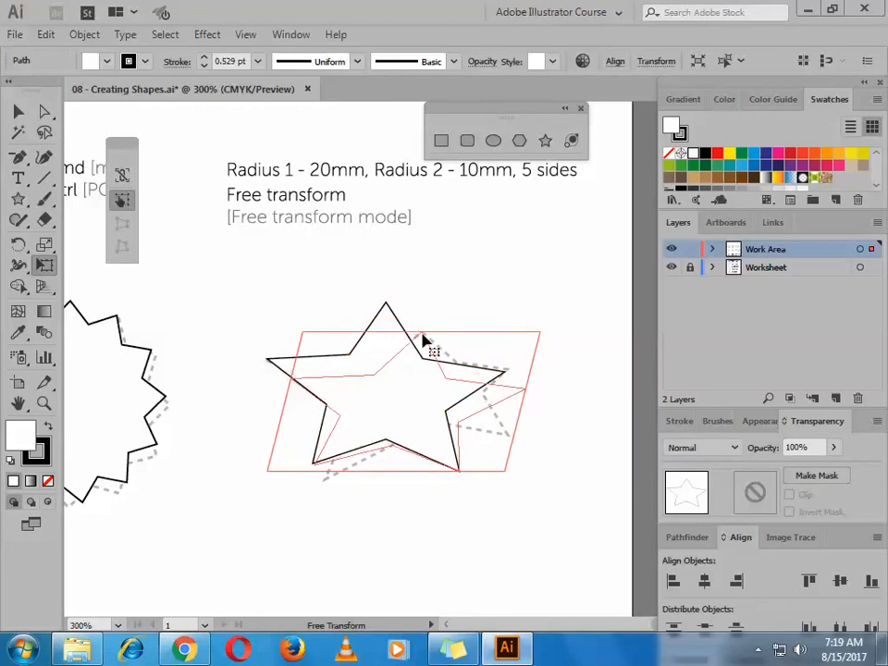
Step: Try pulling the star's lower-right point onto the dashed outline, and undo each move
key(ctrl+z)
drag(466, 476, 501, 430)
key(ctrl+z)
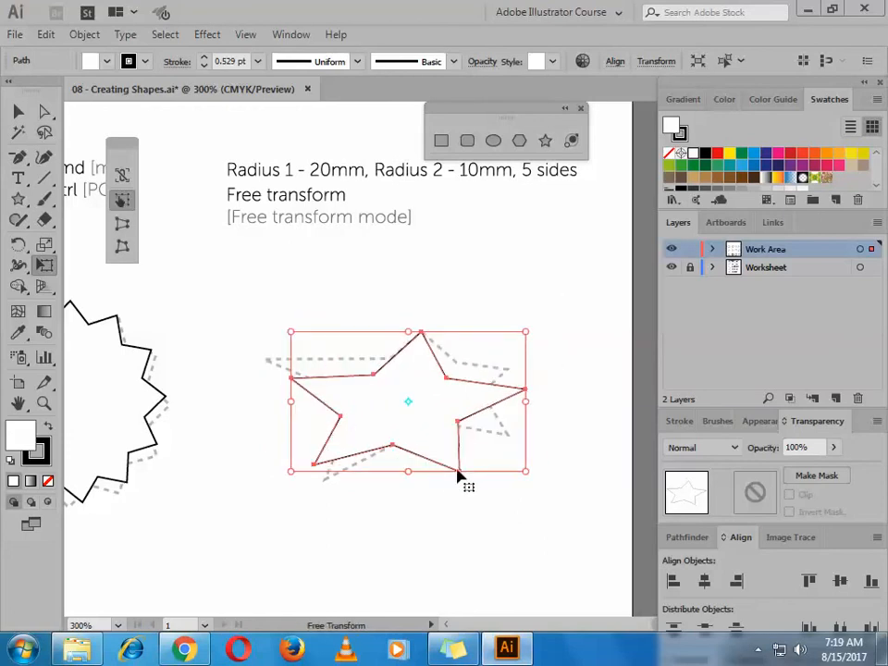
drag(460, 475, 502, 452)
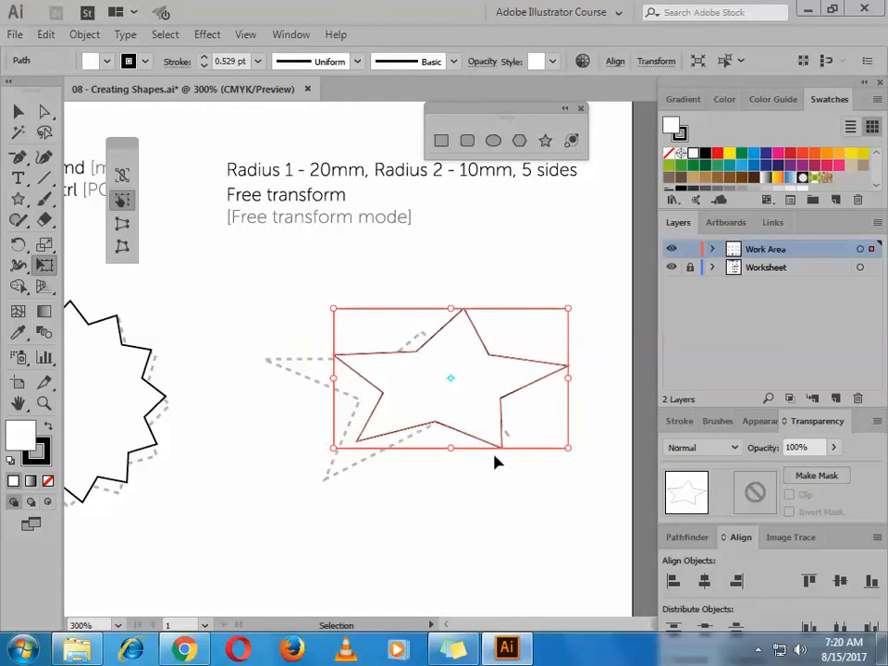
key(ctrl+z)
Step: Reposition the star with its left tip near the outline's, flatten it from the top, and skew its right side upward
drag(458, 476, 480, 473)
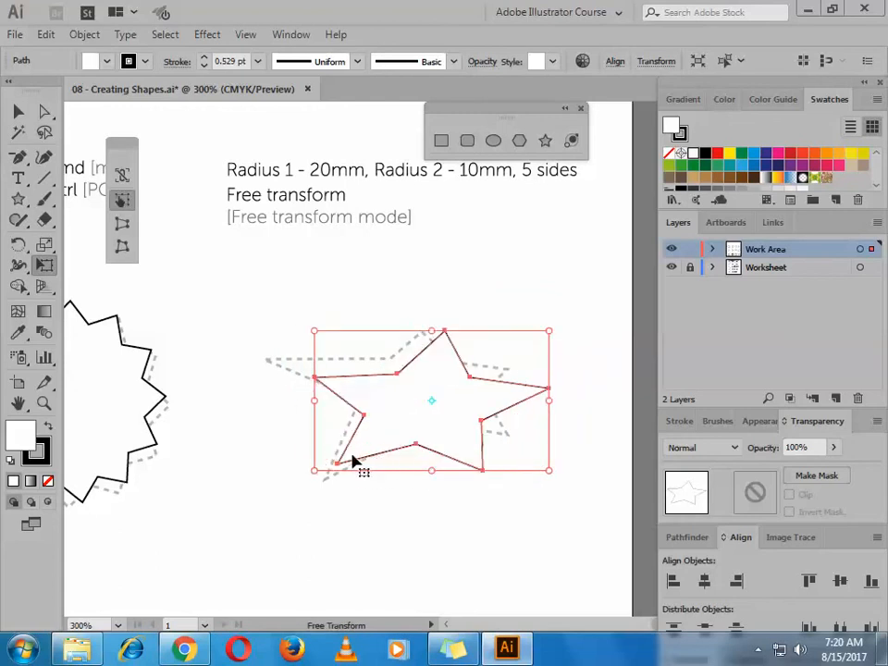
drag(430, 387, 436, 353)
drag(329, 357, 267, 354)
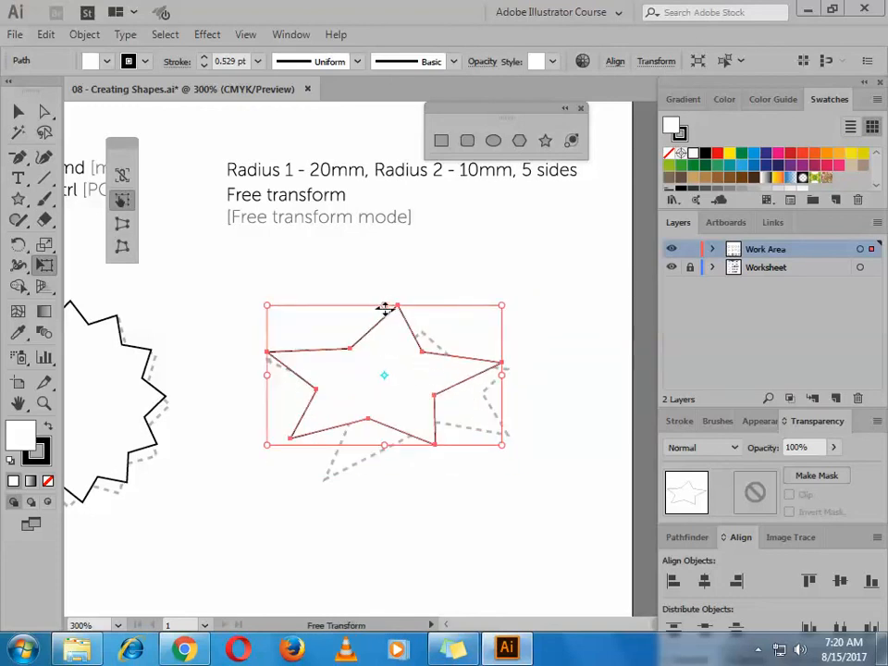
drag(386, 309, 388, 328)
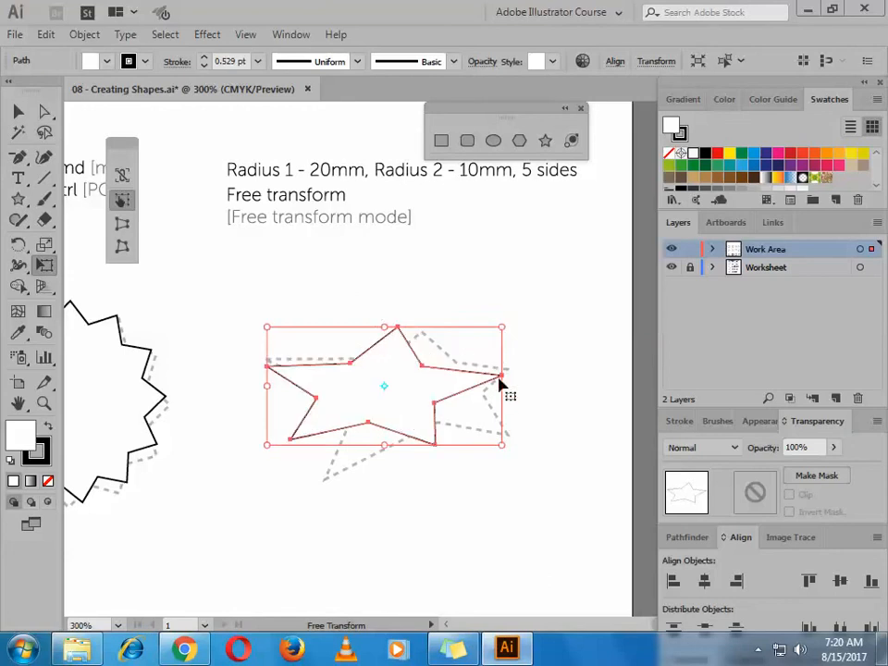
drag(497, 380, 504, 374)
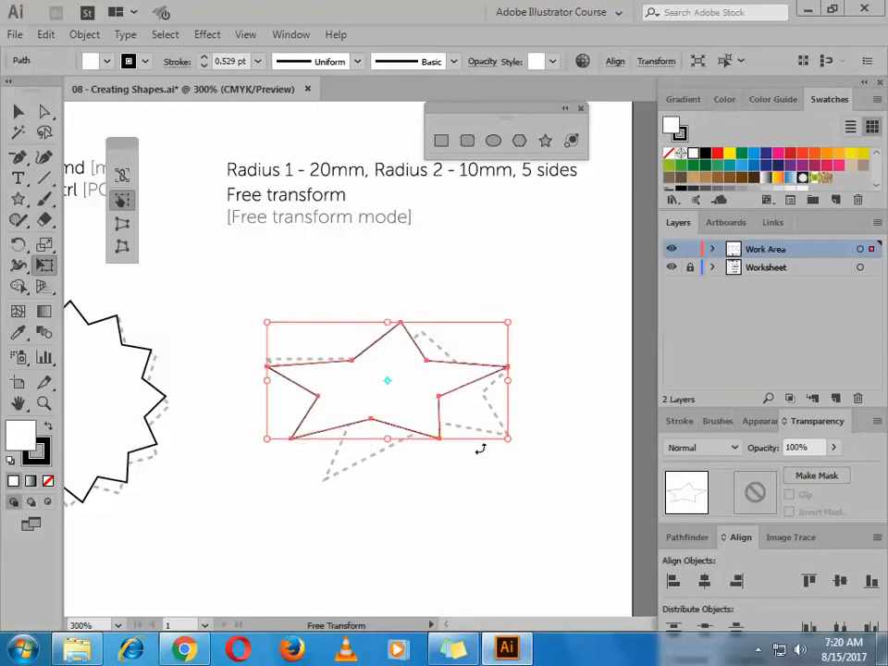
Step: Try skewing the five-pointed star's bottom sideways and its left side upward to meet the dashed outline's tips
drag(388, 440, 461, 435)
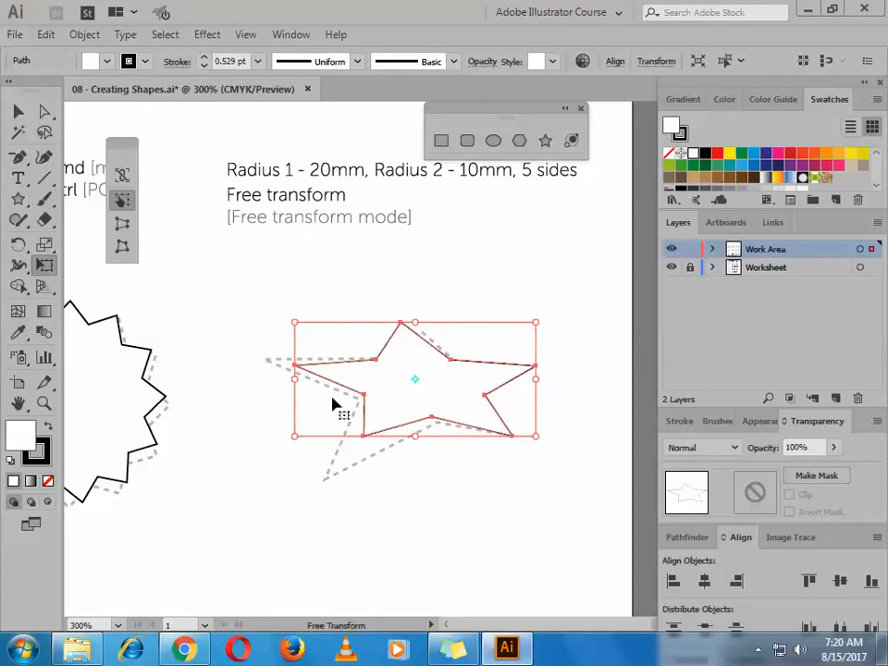
drag(296, 375, 296, 396)
drag(277, 382, 266, 375)
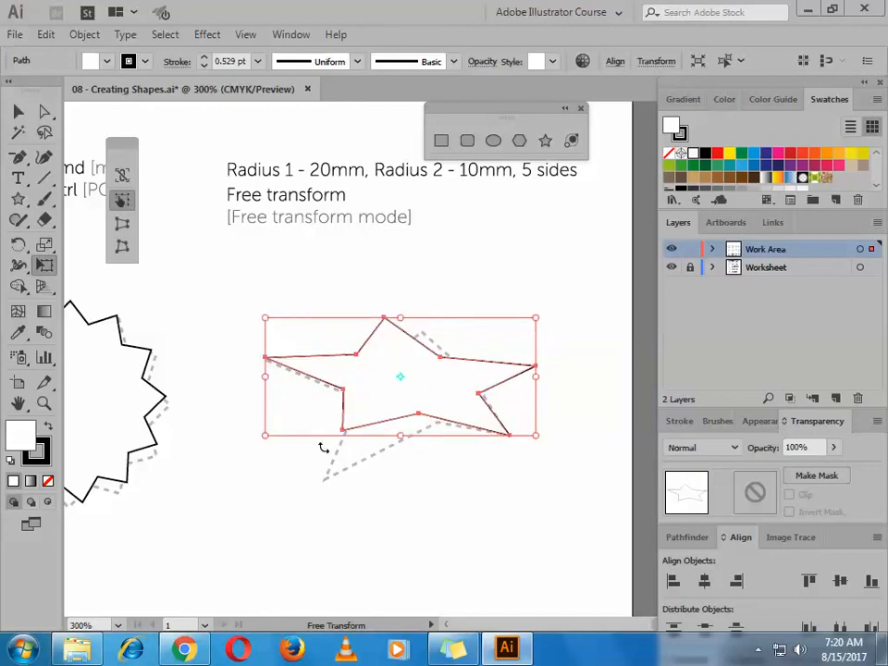
scroll(383, 491, up, 10)
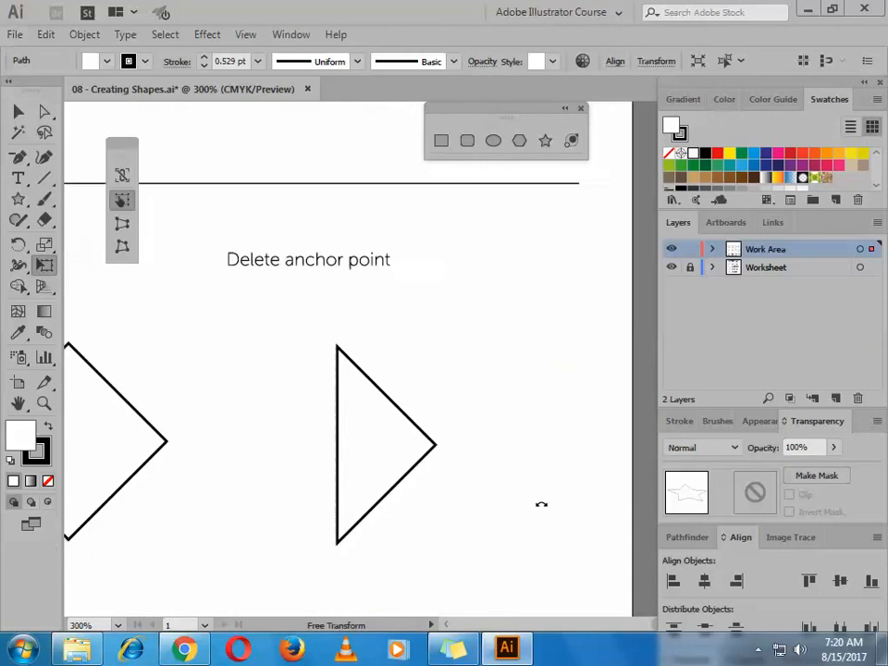
scroll(521, 529, down, 10)
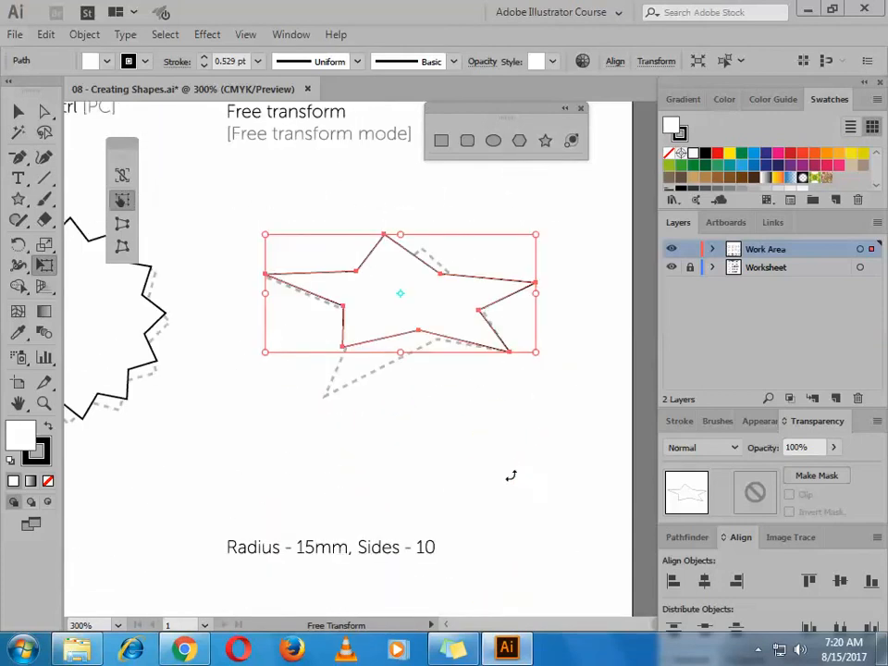
Step: Try stretching the star down to the outline's lower-left tip and skewing its top and right side onto the dashed points
drag(402, 394, 333, 432)
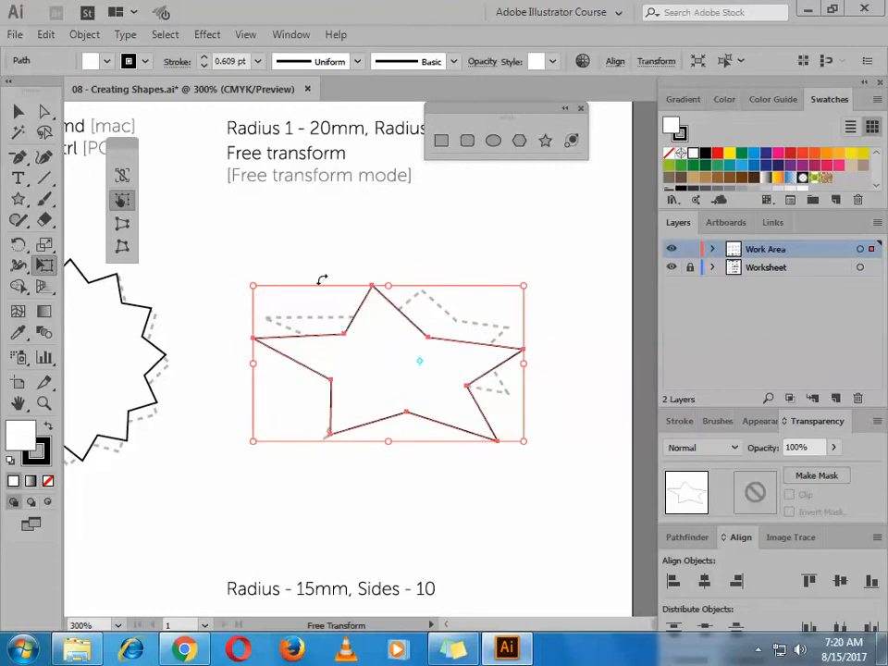
drag(389, 288, 437, 293)
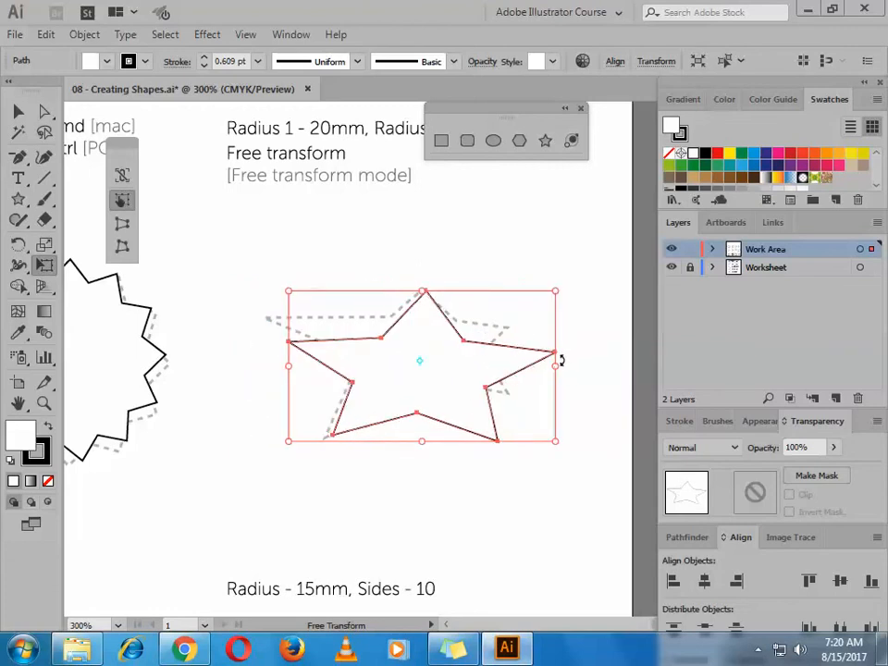
drag(565, 353, 511, 336)
mouse_move(397, 279)
mouse_down()
mouse_move(418, 288)
mouse_move(407, 284)
mouse_up()
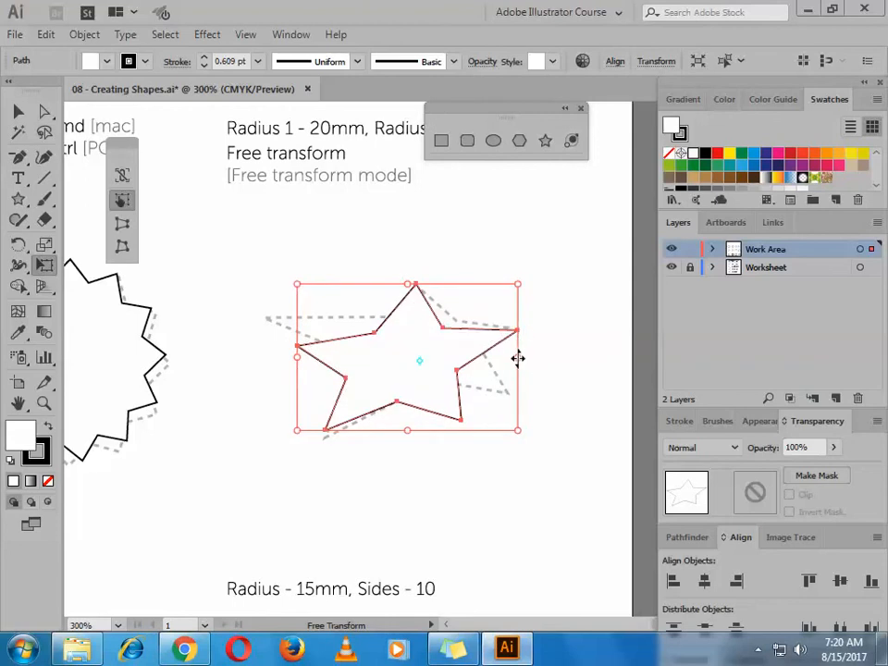
drag(519, 347, 517, 344)
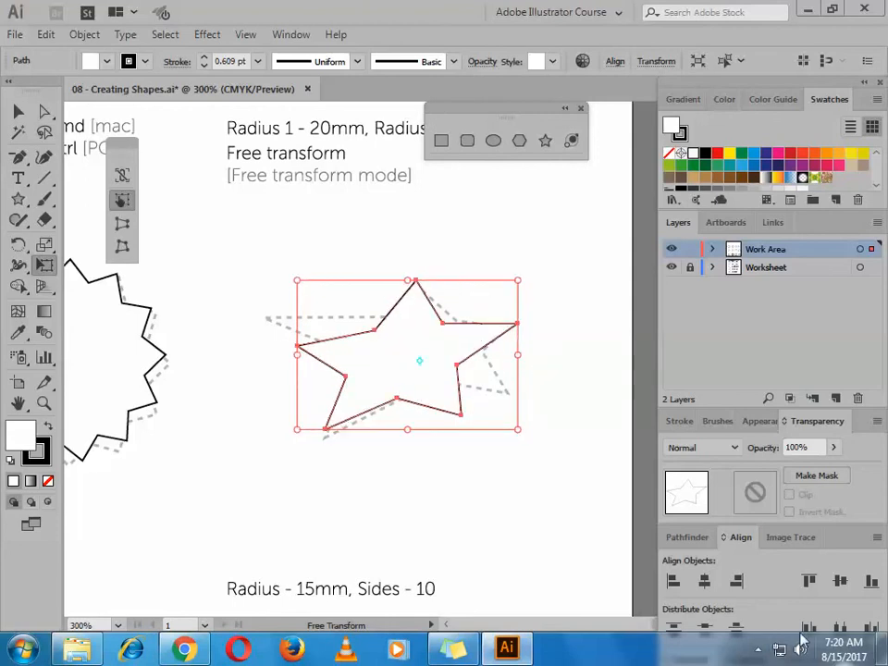
click(758, 650)
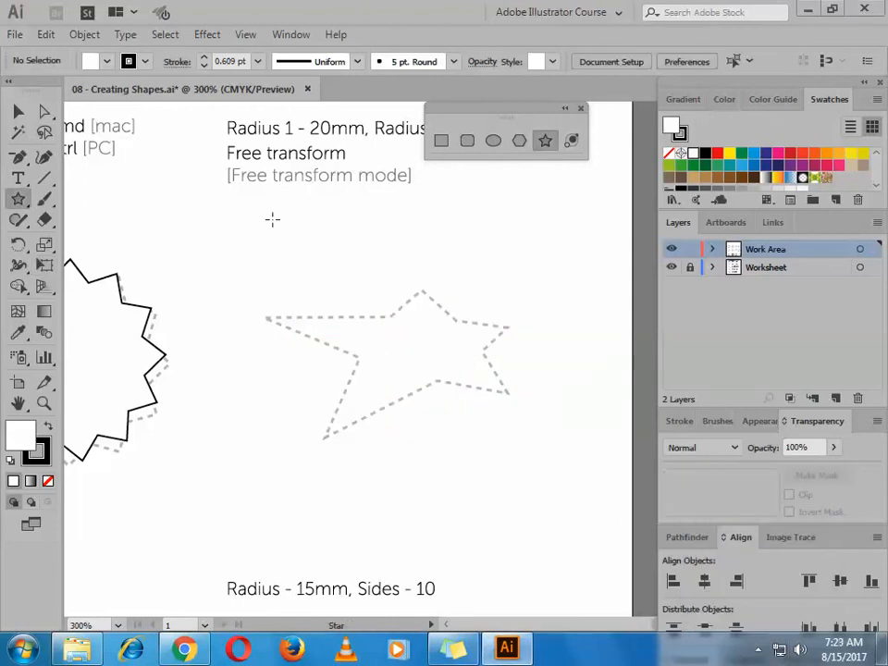
Step: Draw a new five-pointed star over the dashed outline with Radius 1 of 20 mm and Radius 2 of 10 mm
click(379, 305)
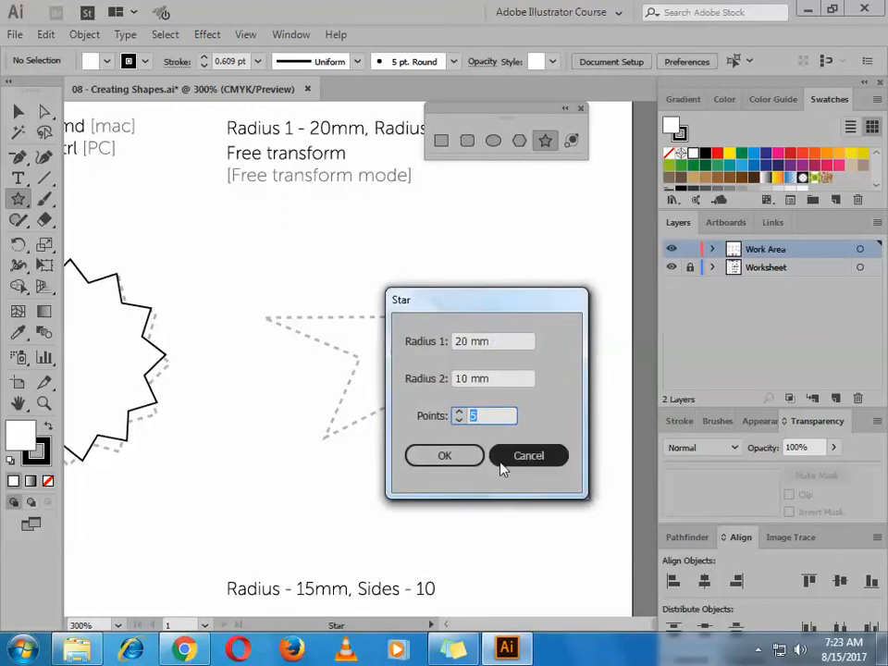
click(452, 462)
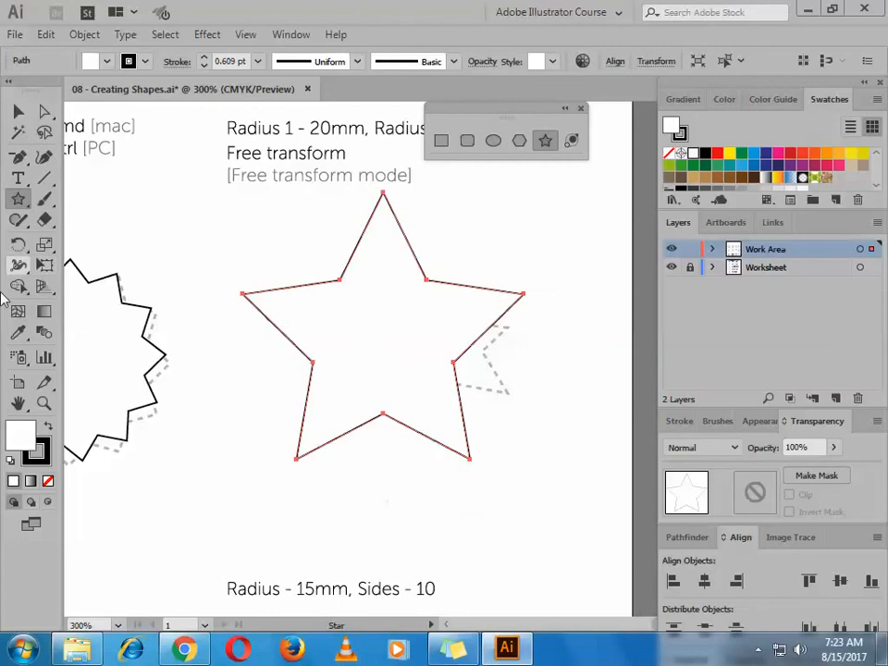
click(18, 111)
drag(525, 194, 500, 218)
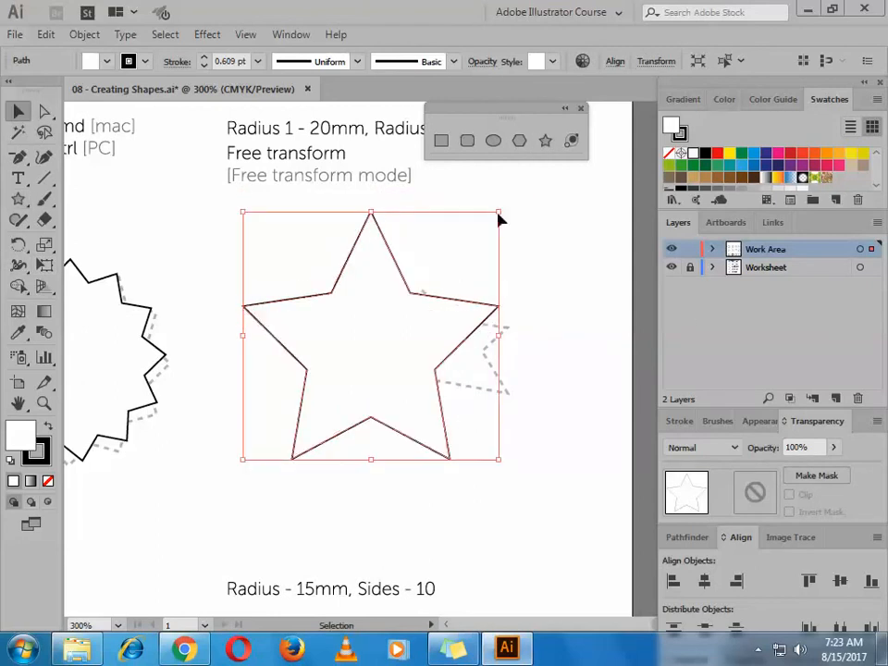
key(ctrl+z)
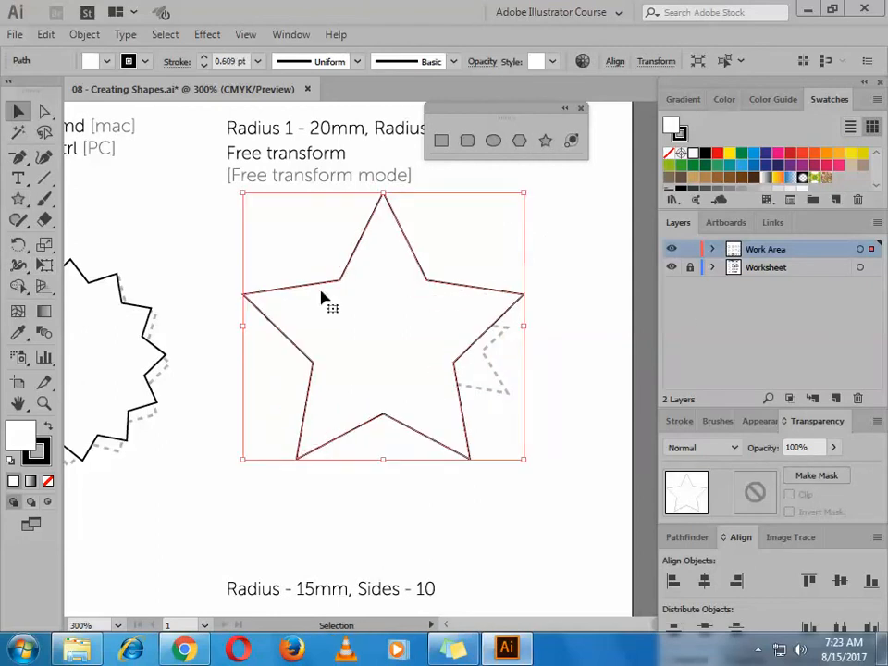
Step: Free Distort the new star by pulling its upper-right, lower-right and upper-left bounding corners toward the dashed outline
click(44, 246)
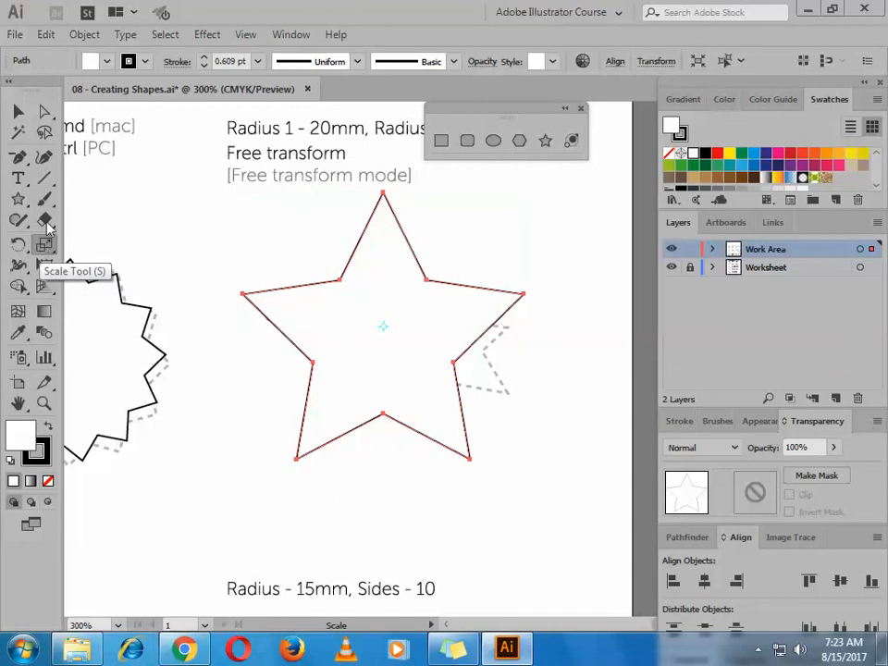
click(45, 265)
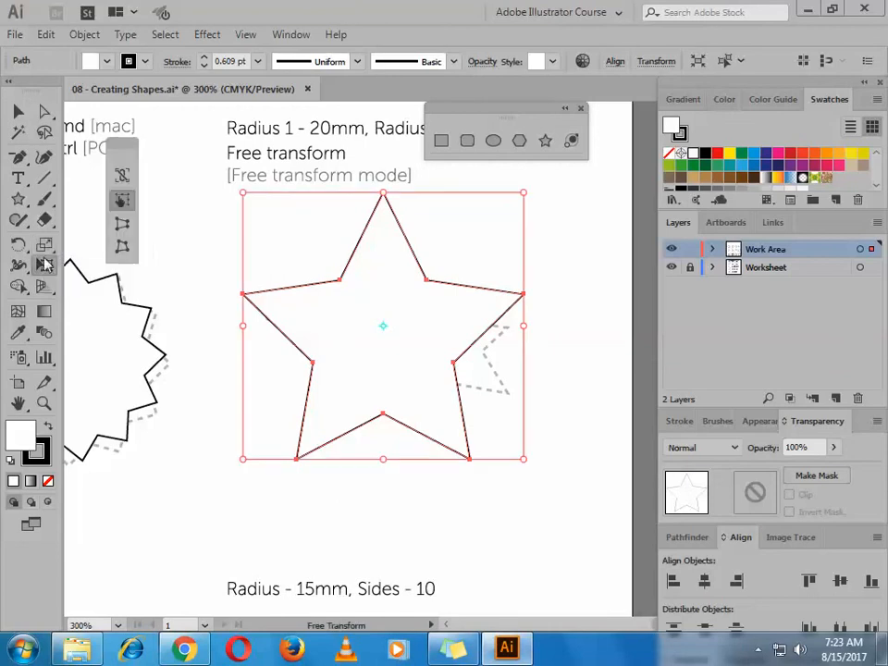
click(123, 245)
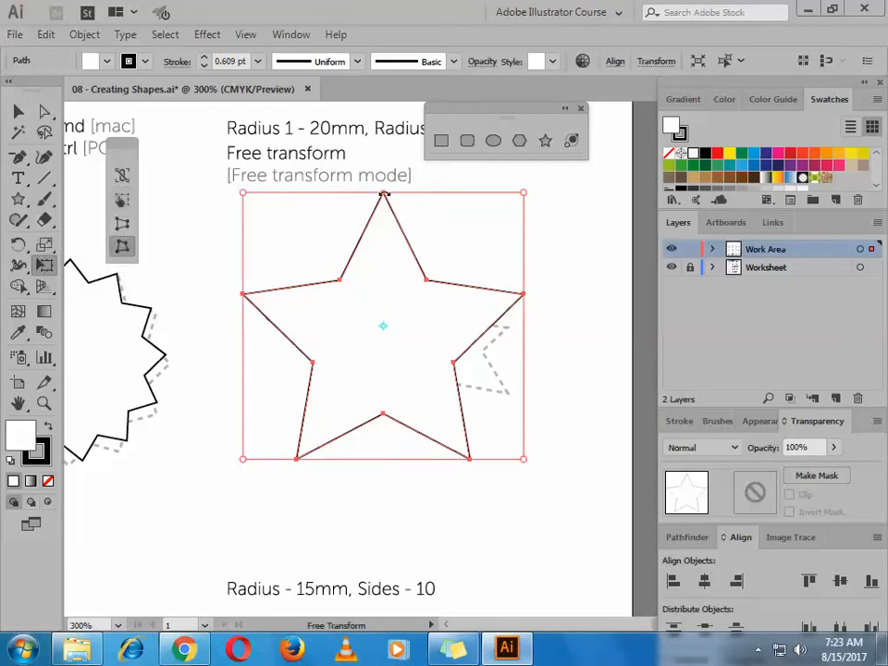
drag(524, 194, 514, 259)
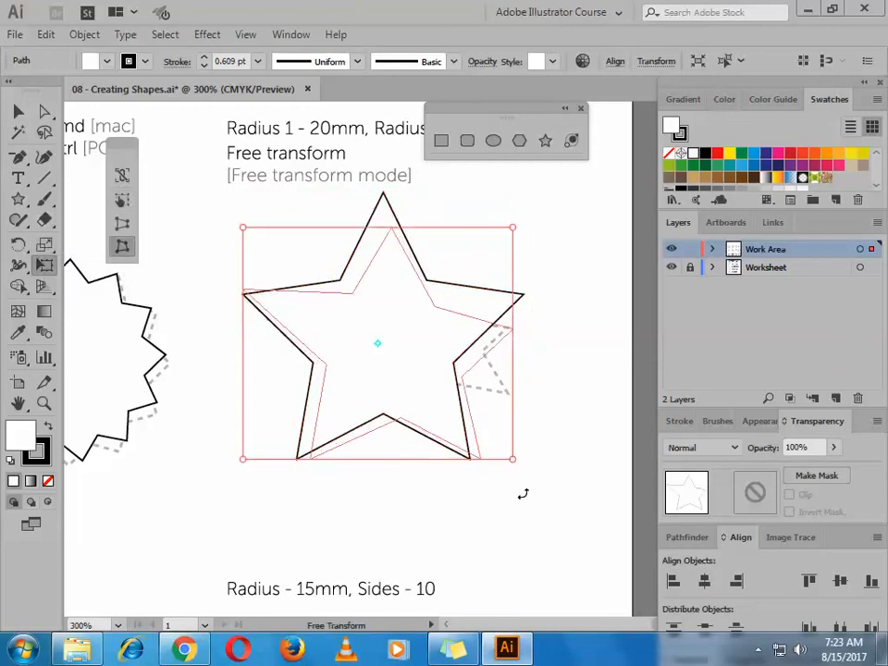
drag(513, 460, 532, 407)
drag(244, 229, 280, 289)
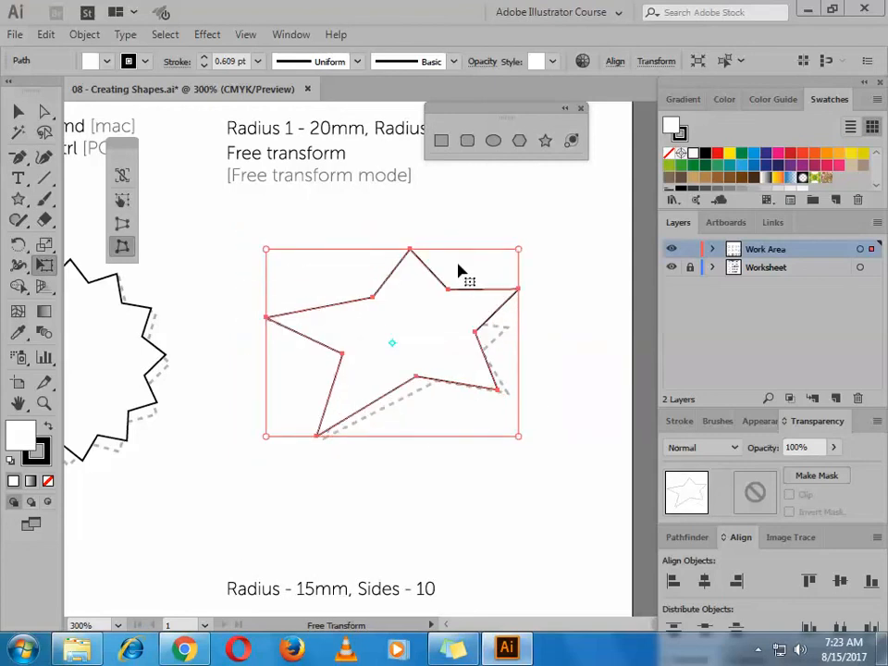
Step: Fine-tune the star's four bounding corners with Free Distort to match the dashed outline, and deselect it
drag(520, 255, 511, 303)
drag(267, 437, 265, 431)
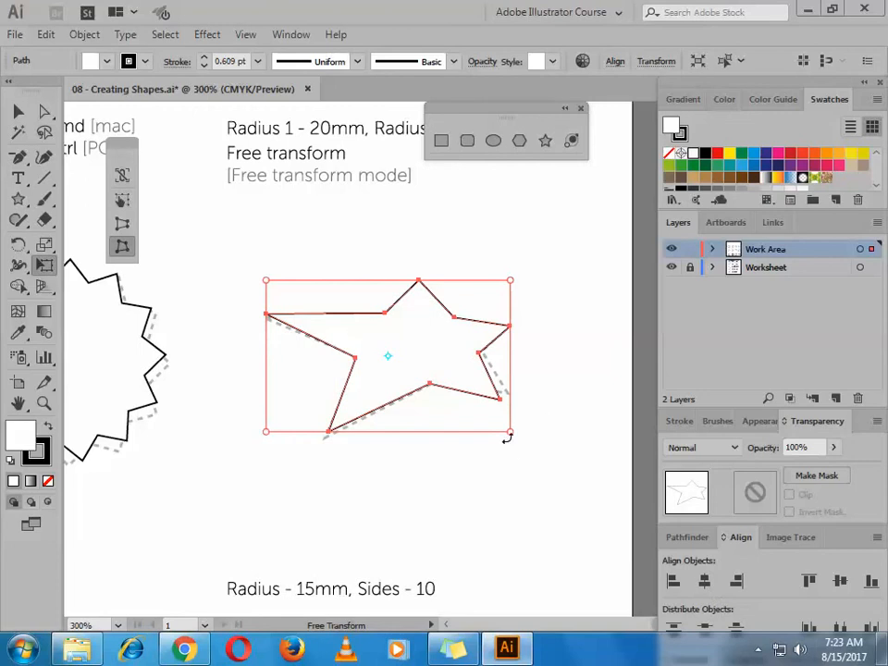
drag(511, 431, 520, 433)
drag(266, 282, 266, 286)
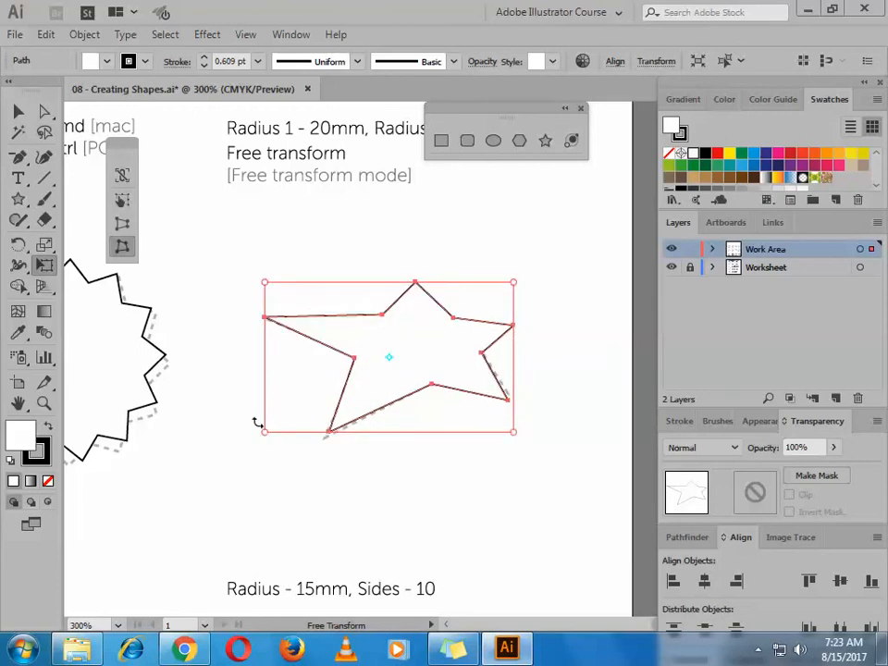
drag(264, 434, 265, 438)
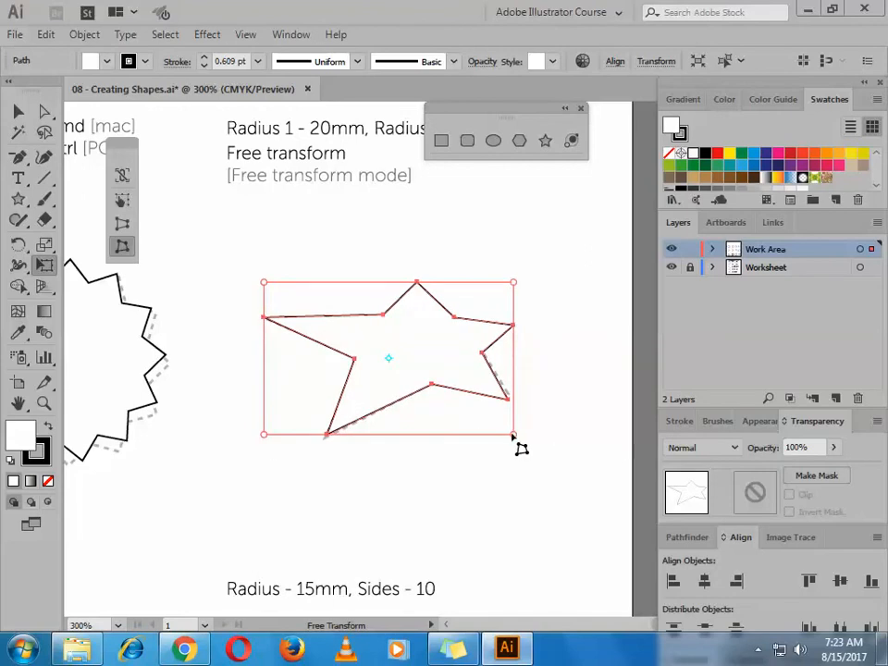
drag(518, 440, 518, 440)
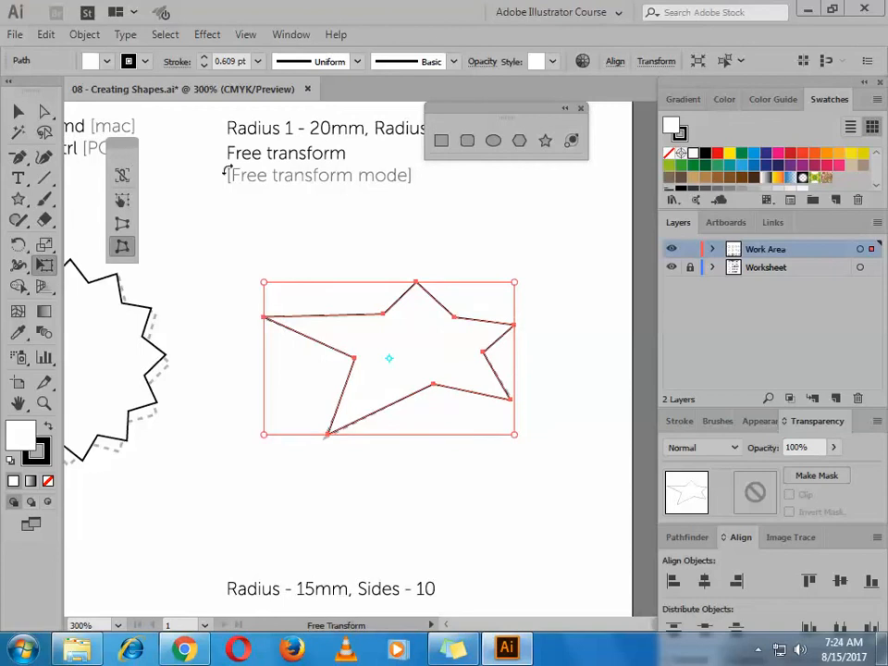
click(18, 111)
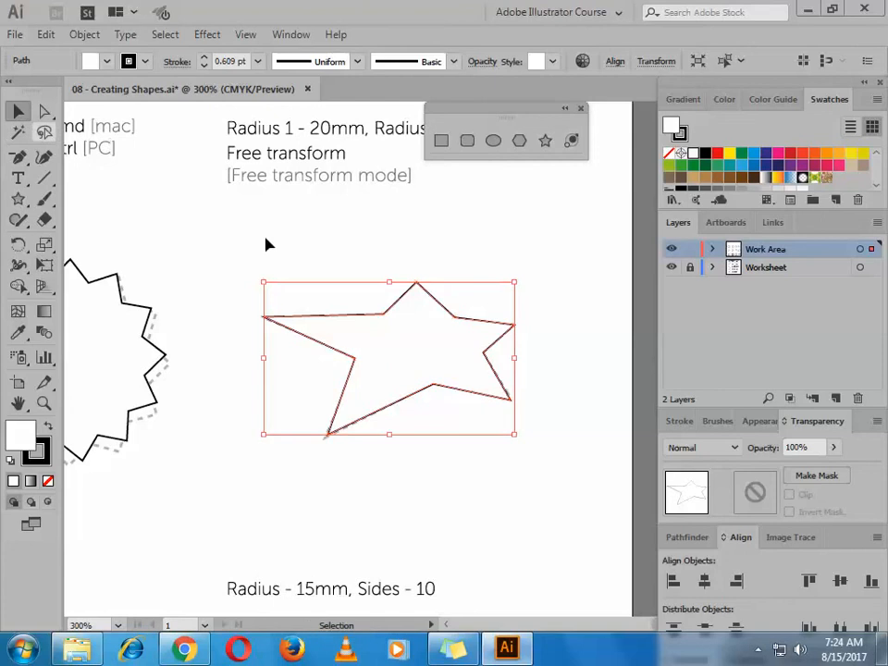
click(335, 248)
Step: Draw a hexagon over the dashed outline under the "Polygon tool" heading, undoing attempts that do not fit
key(space)
drag(366, 406, 496, 294)
drag(425, 324, 450, 290)
drag(312, 538, 399, 358)
key(ctrl+space)
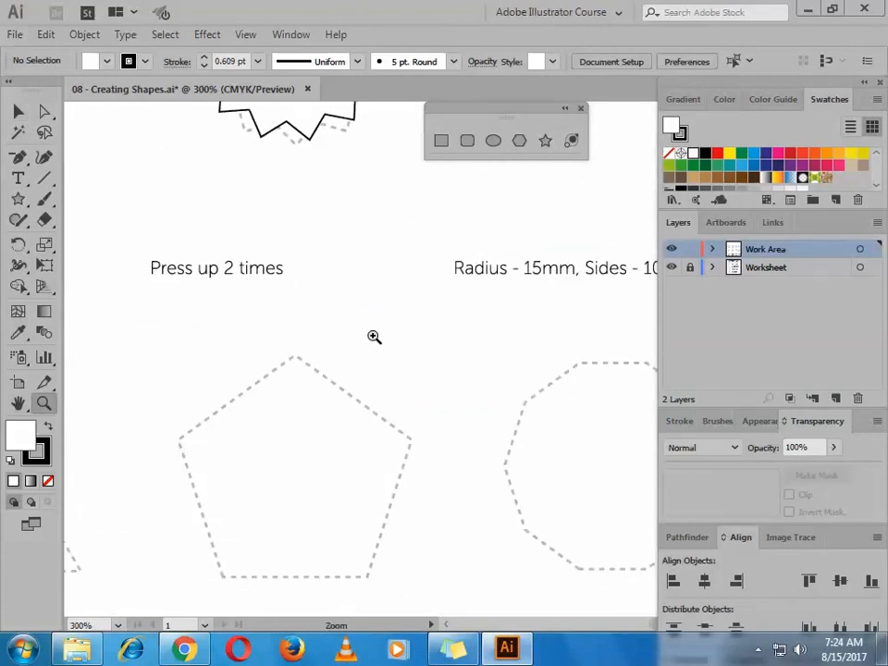
ctrl+alt+click(409, 393)
scroll(480, 409, down, 1)
key(space)
drag(559, 332, 759, 242)
drag(176, 354, 315, 362)
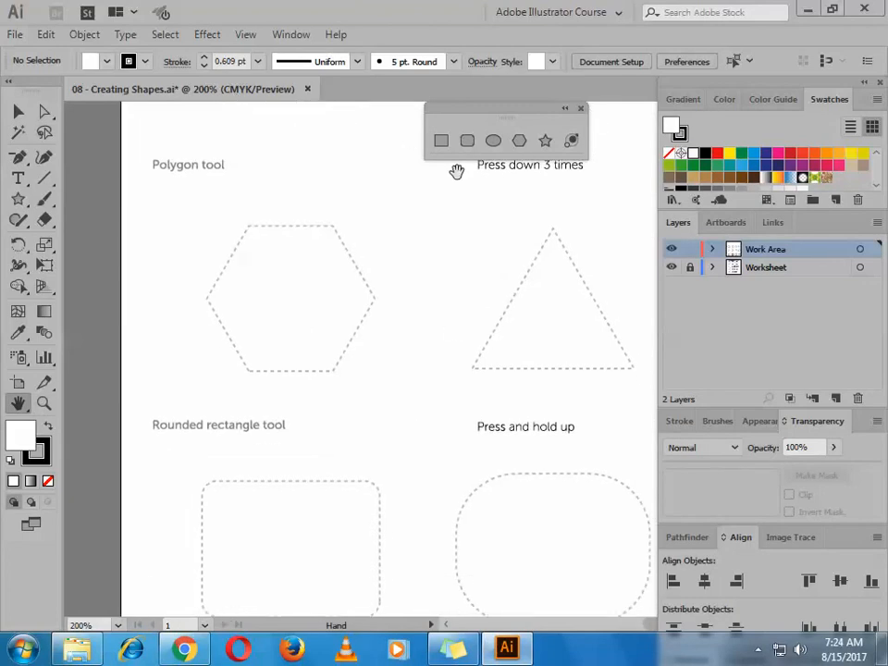
scroll(295, 262, up, 1)
click(519, 140)
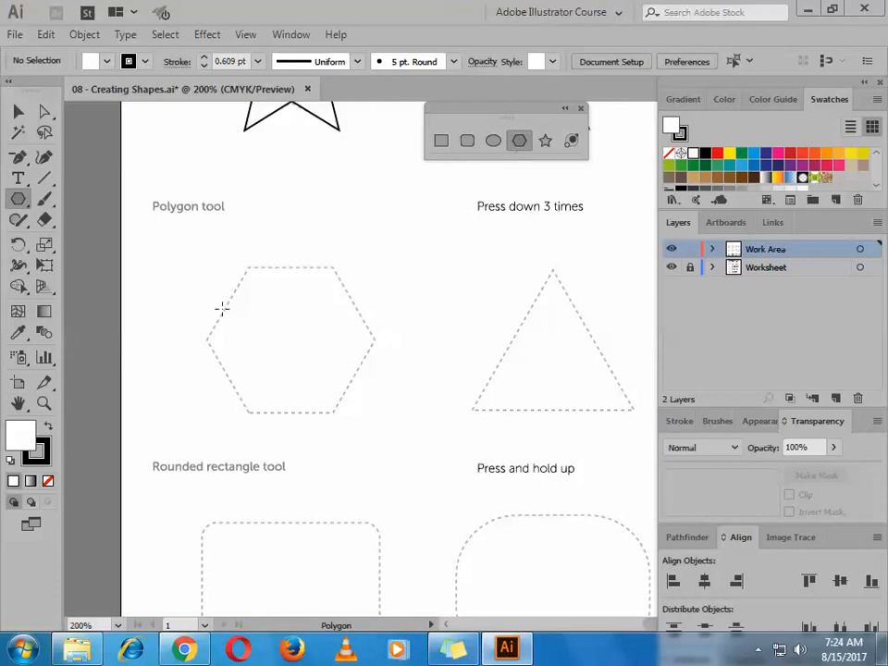
drag(252, 276, 300, 360)
key(ctrl+z)
drag(222, 264, 331, 409)
key(ctrl+z)
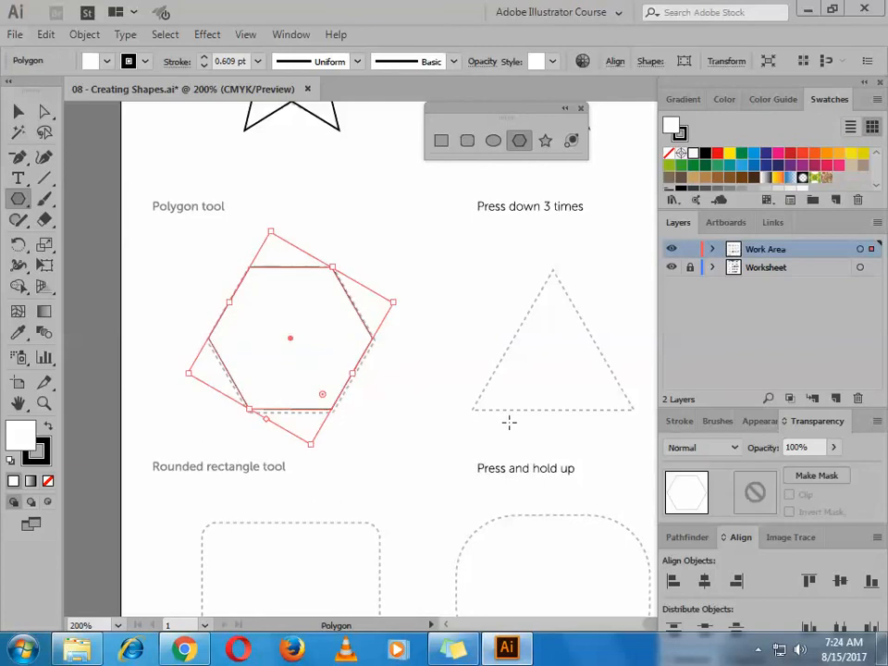
Step: Nudge the hexagon down and right, enlarge it slightly to fit the dashed outline, and deselect it
key(Down)
key(Right)
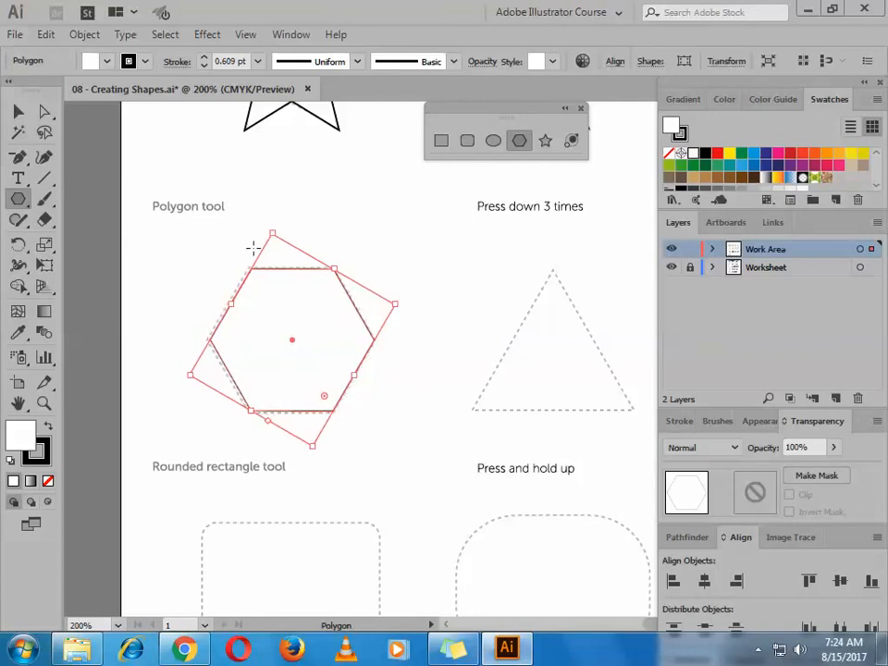
key(v)
click(380, 313)
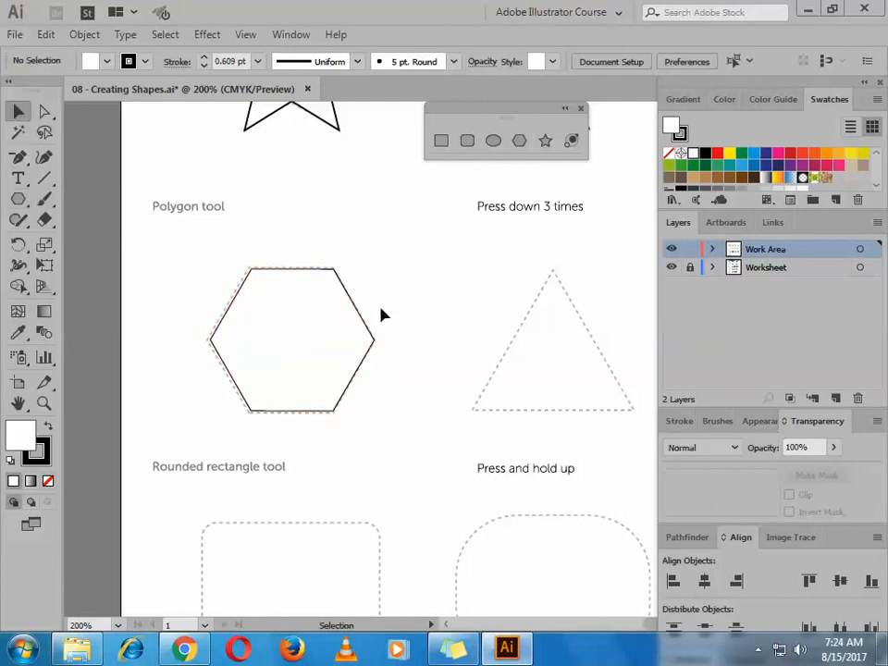
drag(400, 307, 404, 307)
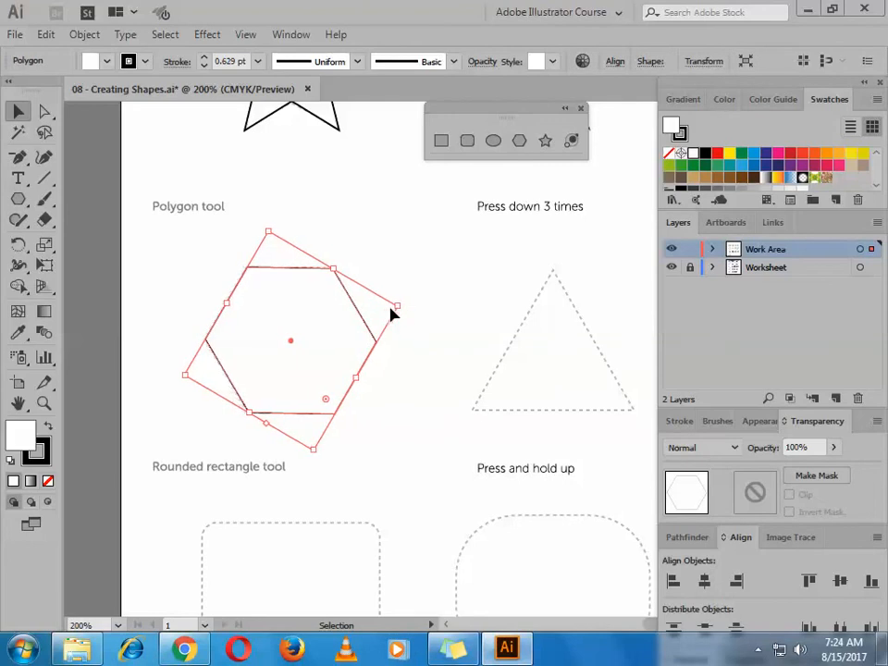
click(552, 351)
Step: Draw a triangle with the Polygon tool over the dashed outline under "Press down 3 times", then deselect it
scroll(551, 370, up, 2)
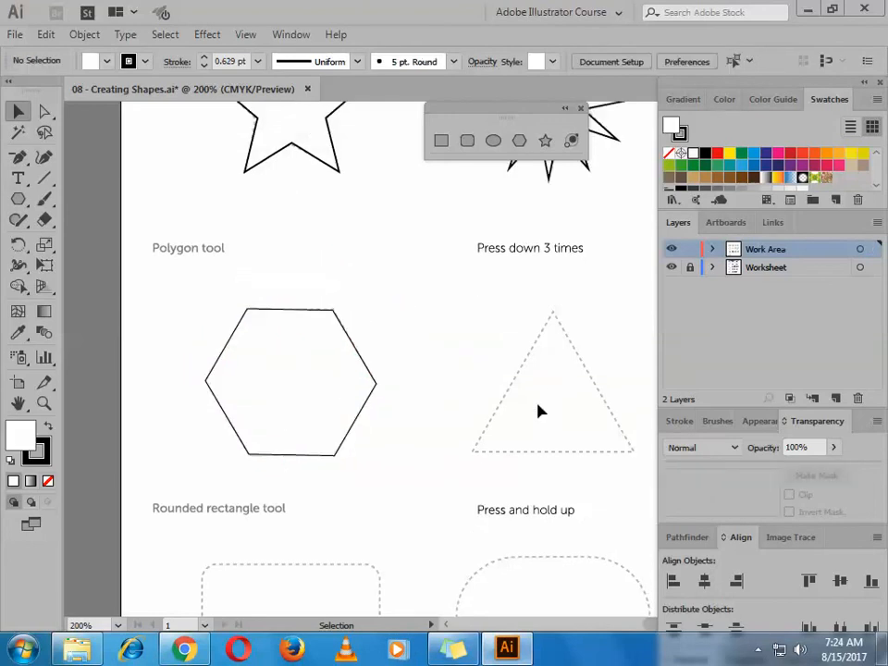
drag(546, 410, 388, 368)
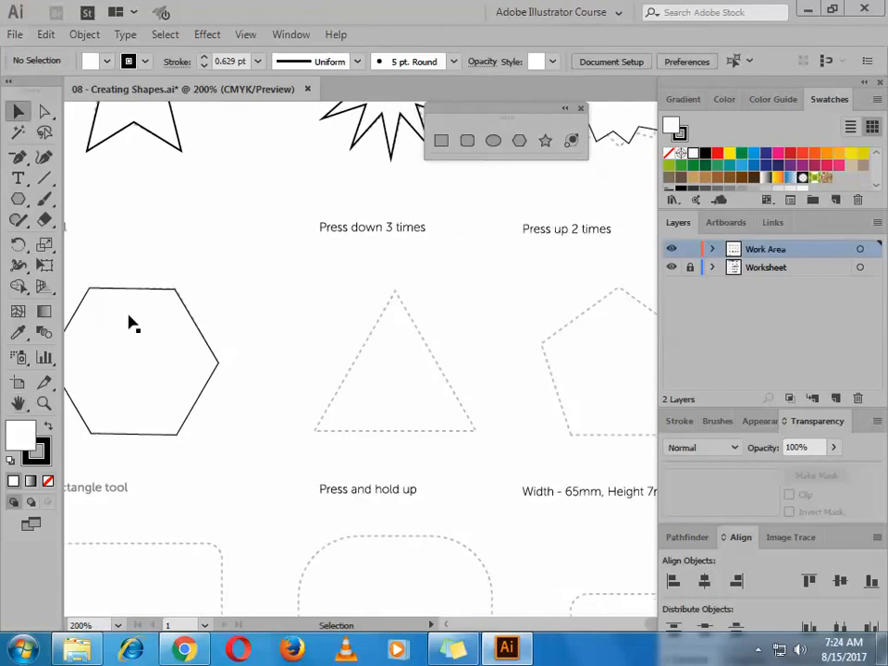
click(517, 140)
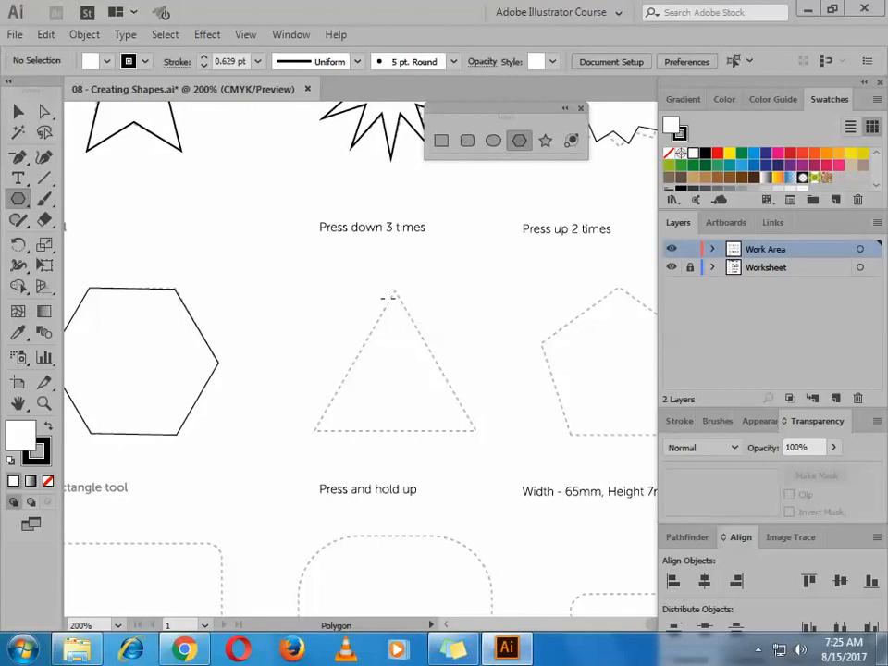
drag(398, 376, 476, 423)
key(Down)
key(Down)
key(Down)
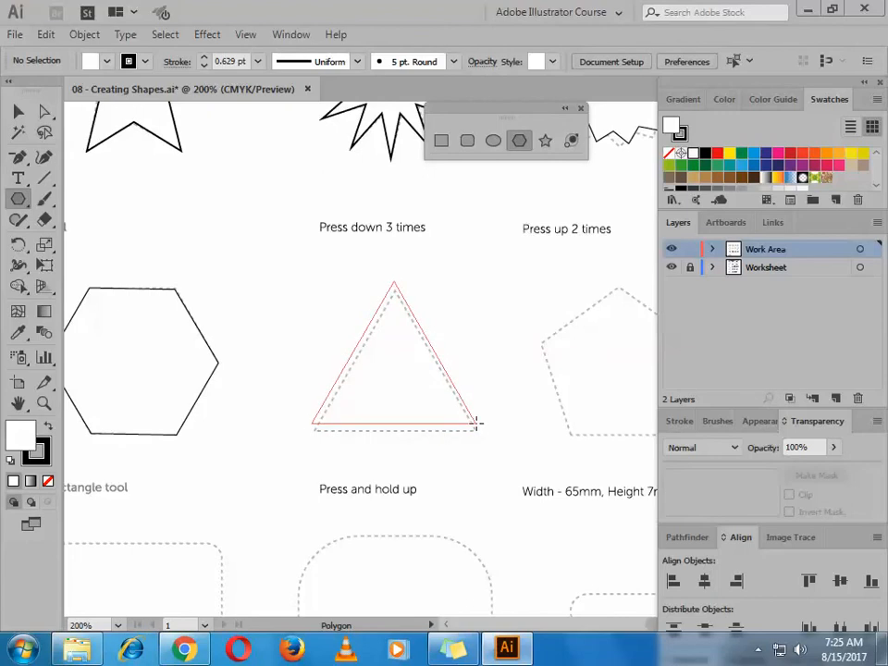
drag(476, 423, 475, 418)
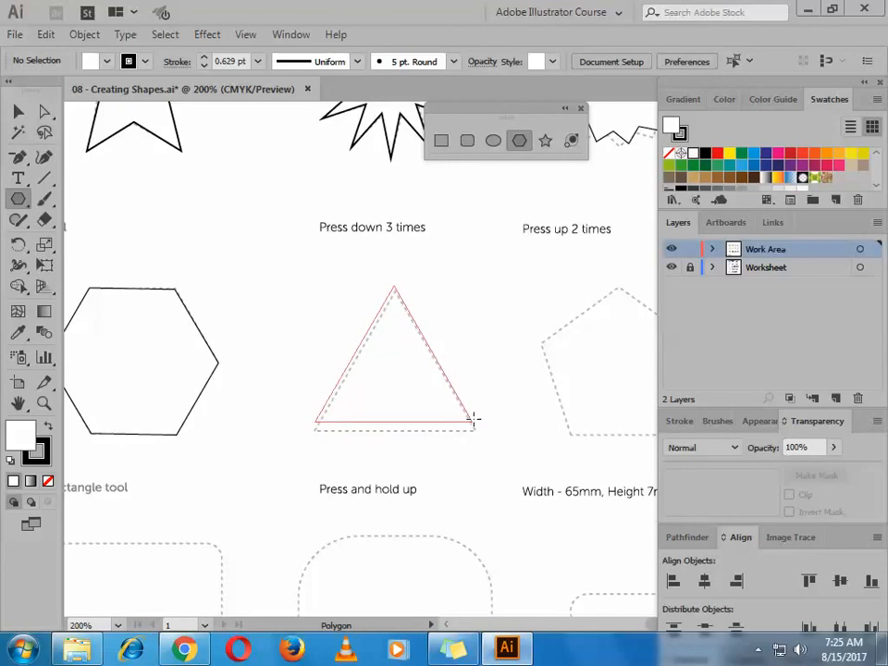
drag(474, 419, 479, 424)
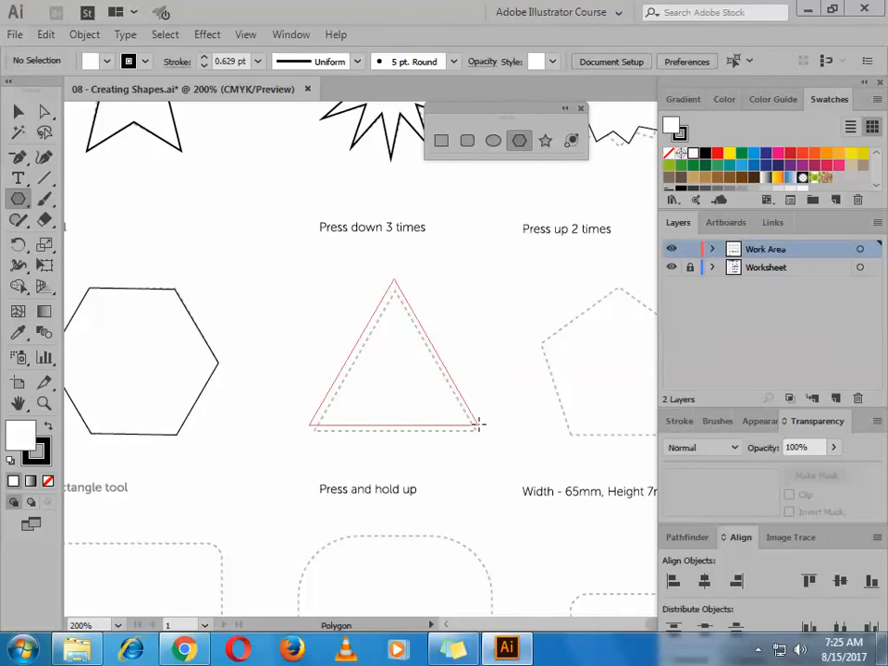
drag(478, 424, 477, 424)
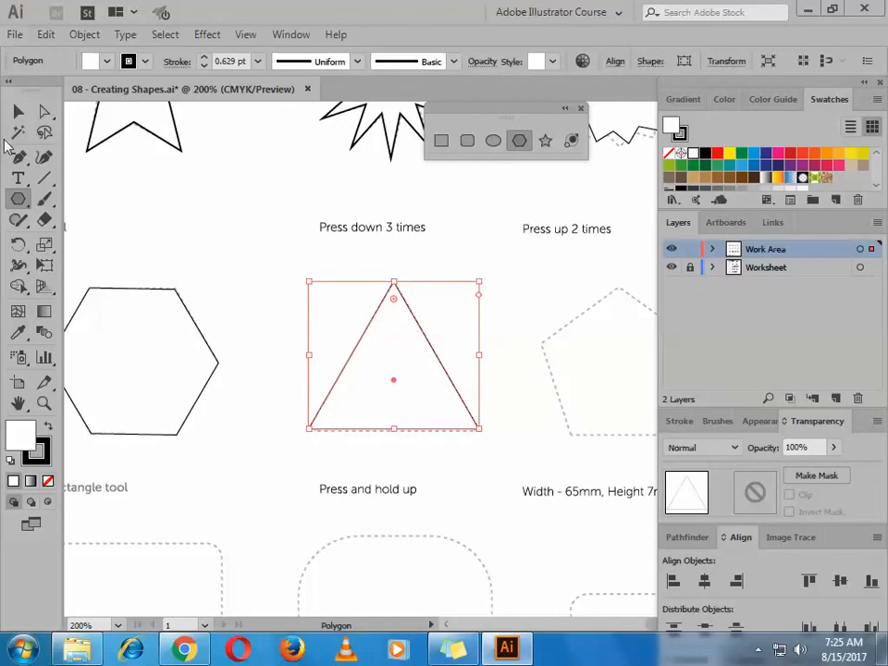
key(h)
drag(525, 293, 337, 314)
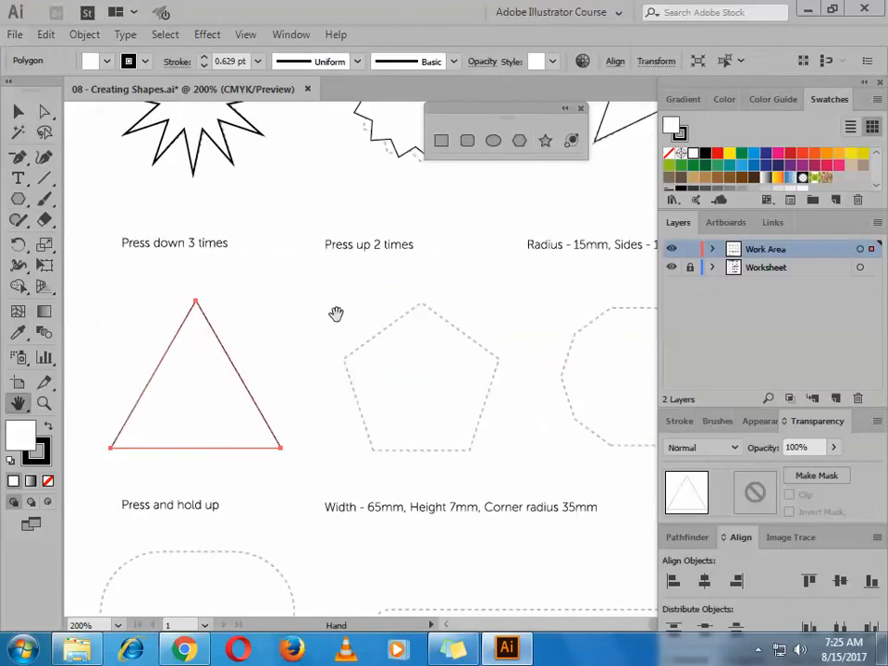
key(v)
click(327, 292)
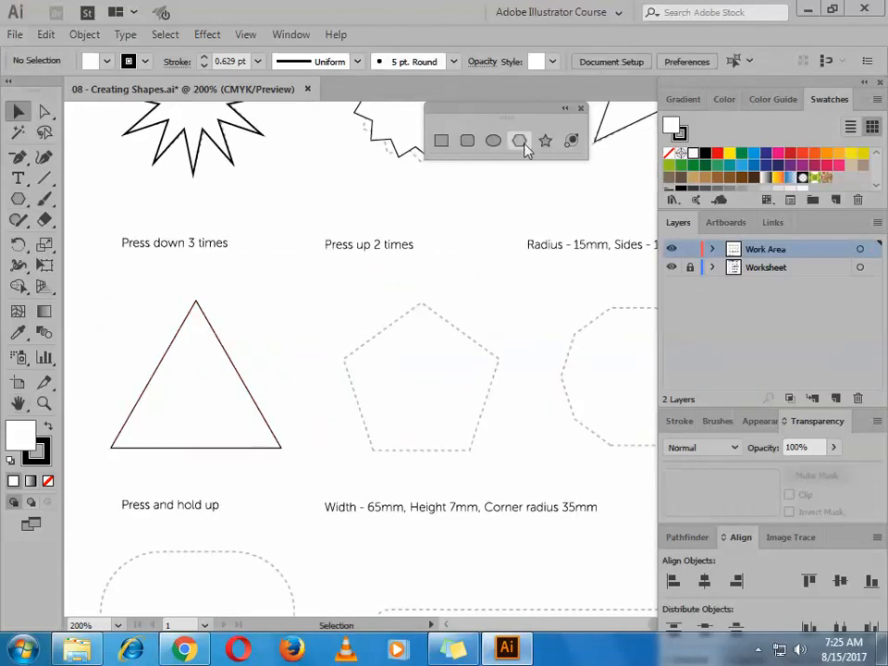
Step: Draw a pentagon over the dashed outline under "Press up 2 times", undoing a misplaced first attempt, and deselect it
click(519, 140)
mouse_move(410, 314)
mouse_down()
mouse_move(482, 397)
mouse_move(491, 353)
mouse_move(479, 345)
mouse_up()
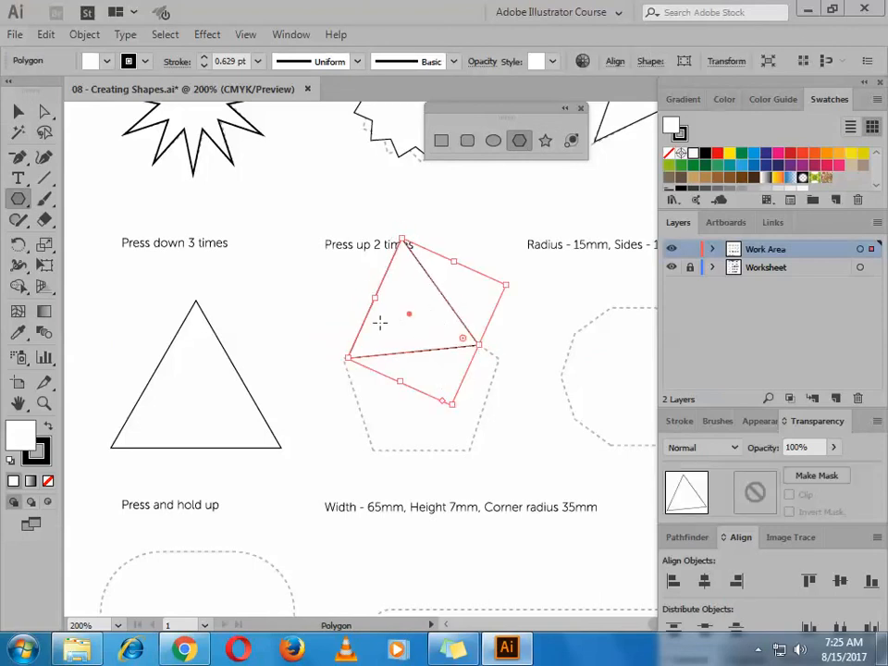
key(ctrl+z)
drag(431, 389, 506, 436)
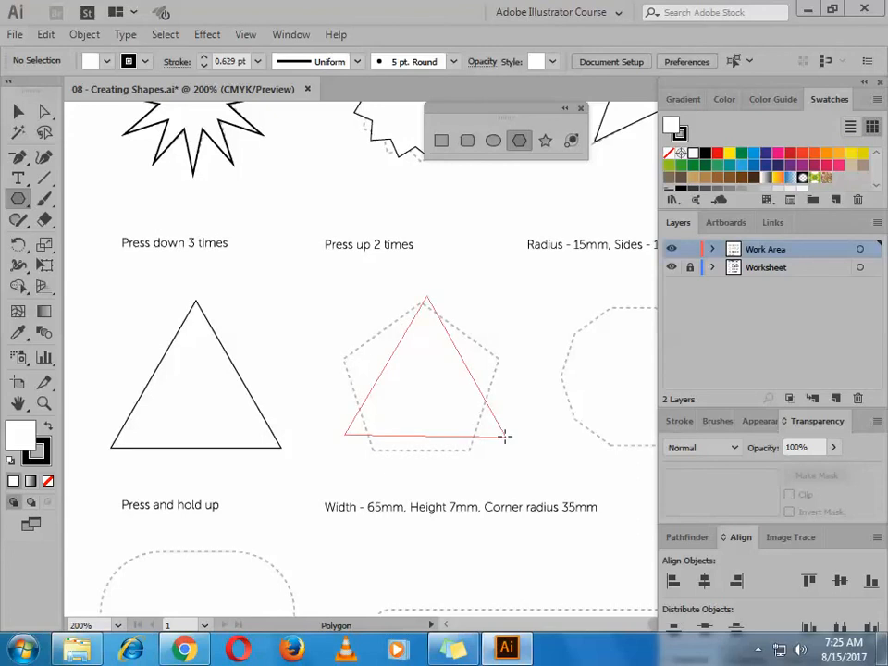
key(Up)
drag(506, 436, 474, 456)
key(Up)
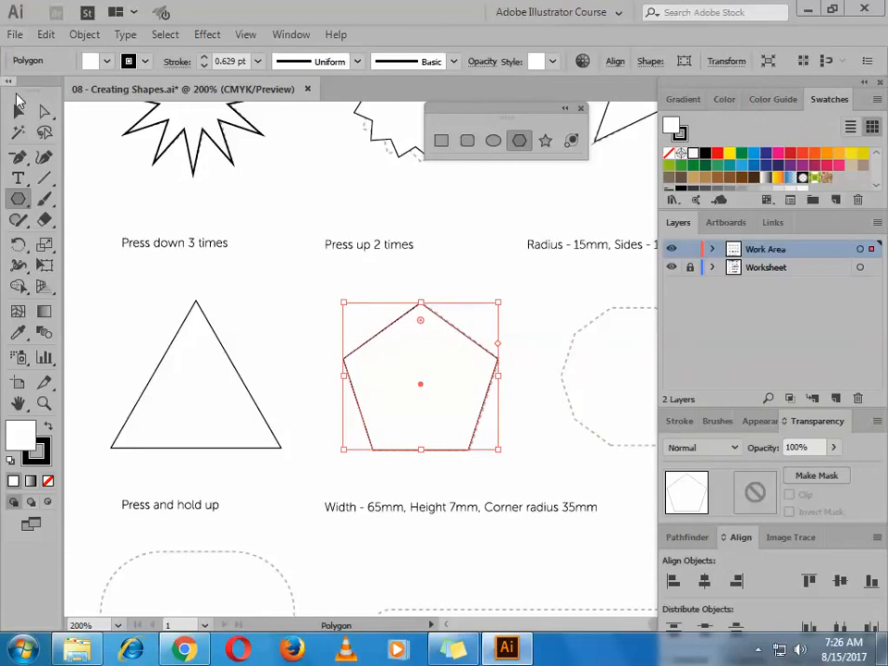
key(v)
click(548, 307)
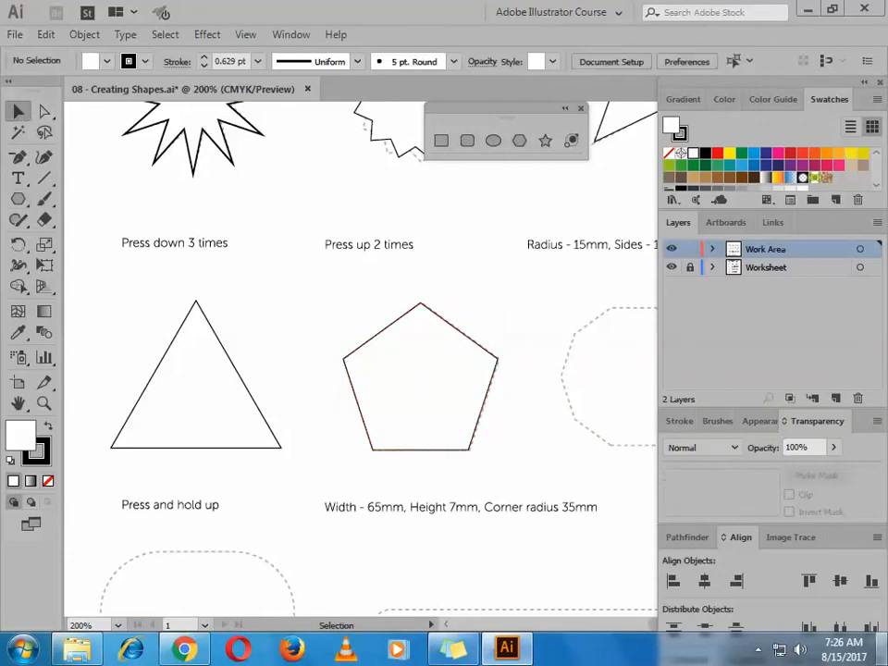
Step: Create a 10-sided polygon with a 15 mm radius over the dashed decagon, shift it slightly left to fit, and deselect it
click(759, 649)
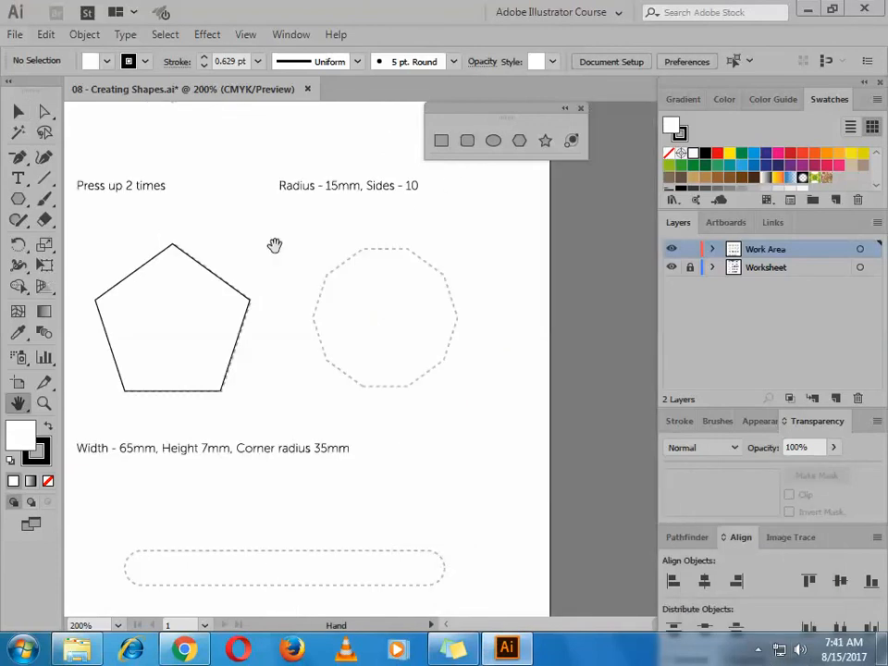
drag(450, 218, 431, 239)
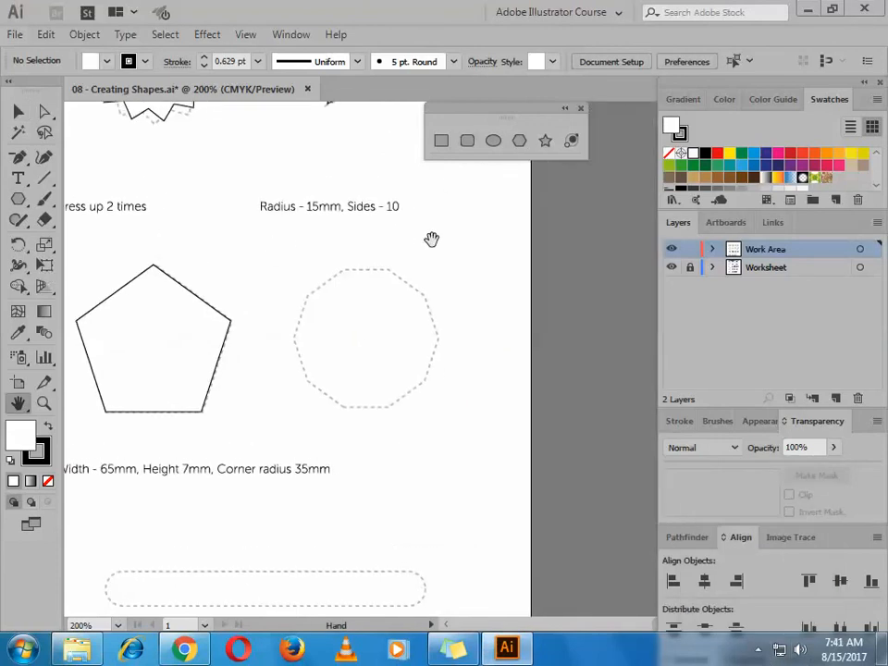
click(518, 142)
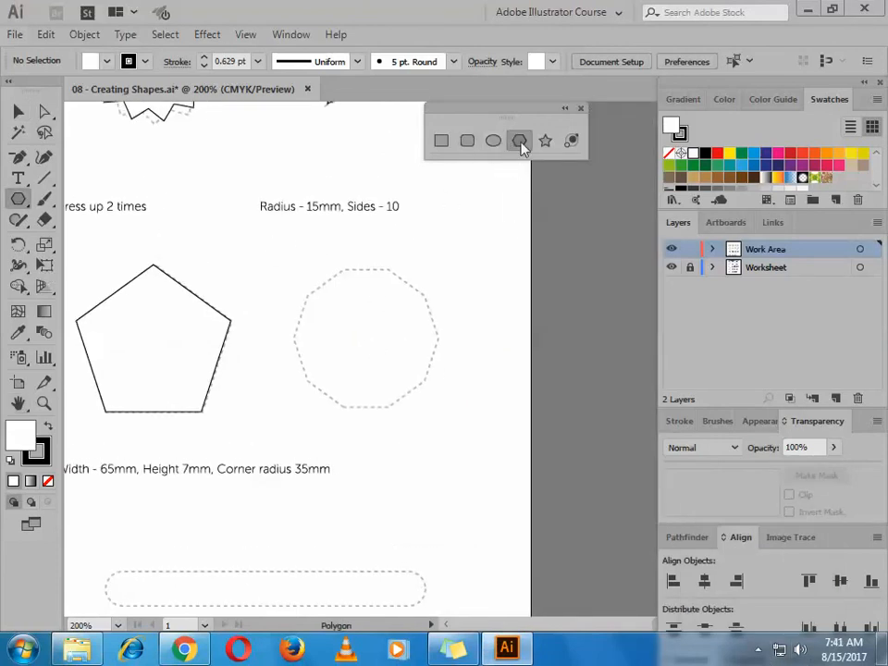
click(369, 341)
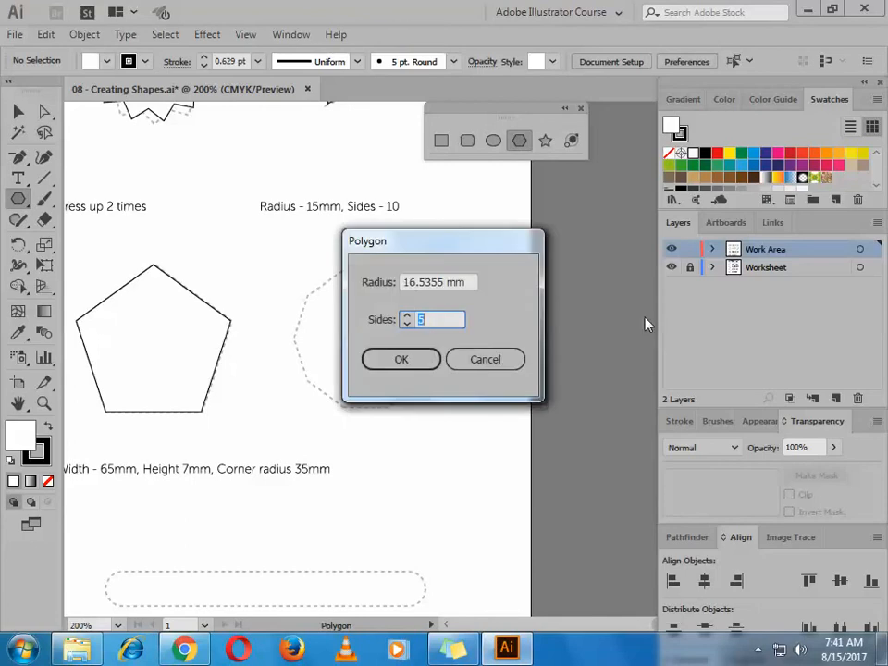
click(461, 284)
text(15)
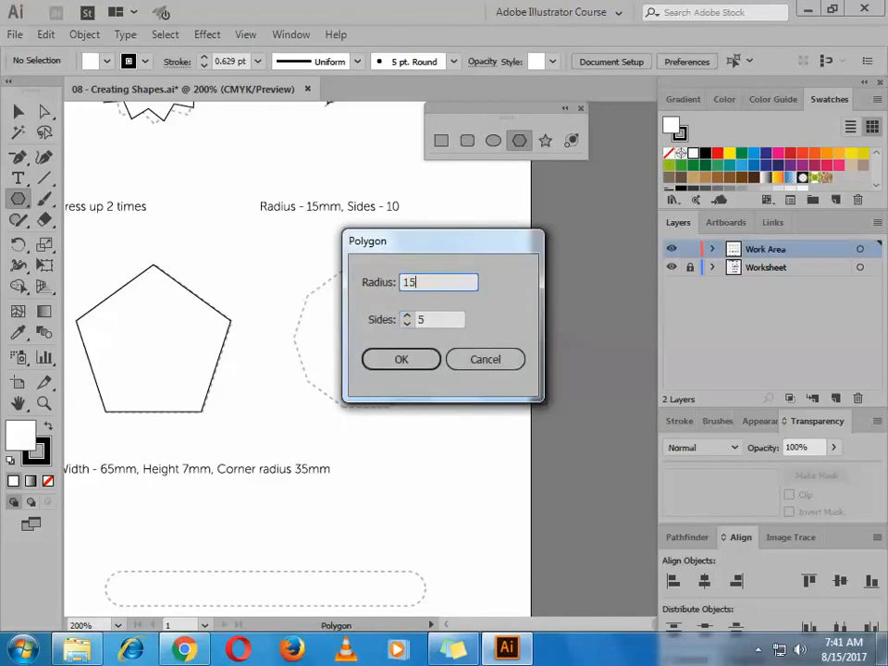
key(Tab)
text(10)
key(Return)
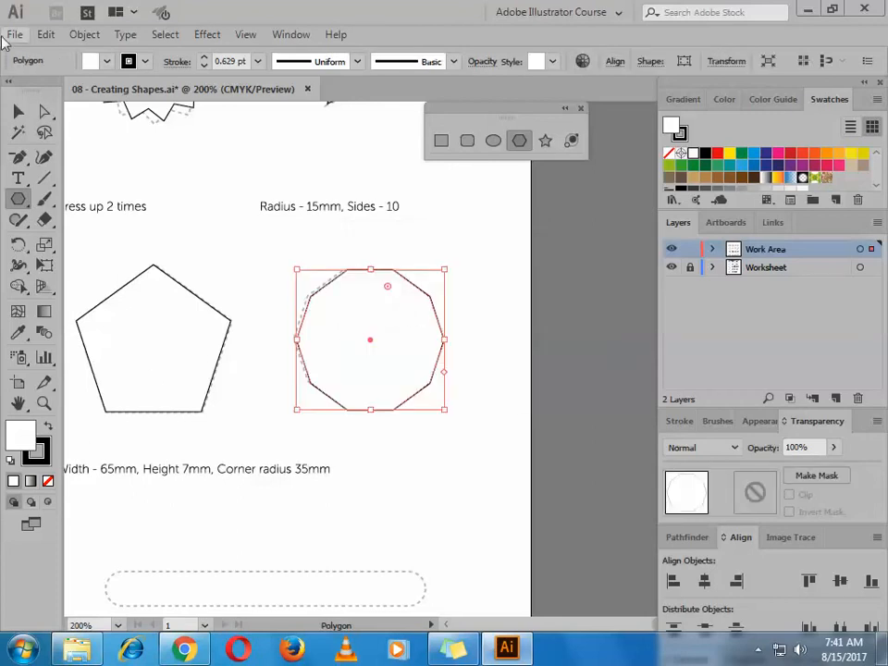
click(18, 111)
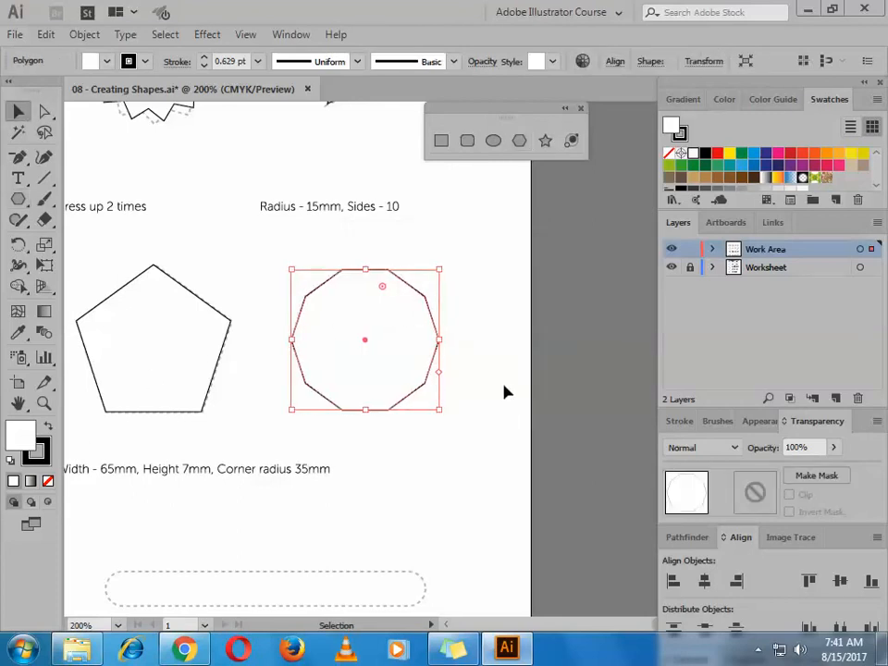
click(397, 435)
Step: Draw a rounded rectangle with small corners over the dashed outline under "Rounded rectangle tool", undoing an oversized attempt
scroll(370, 465, down, 2)
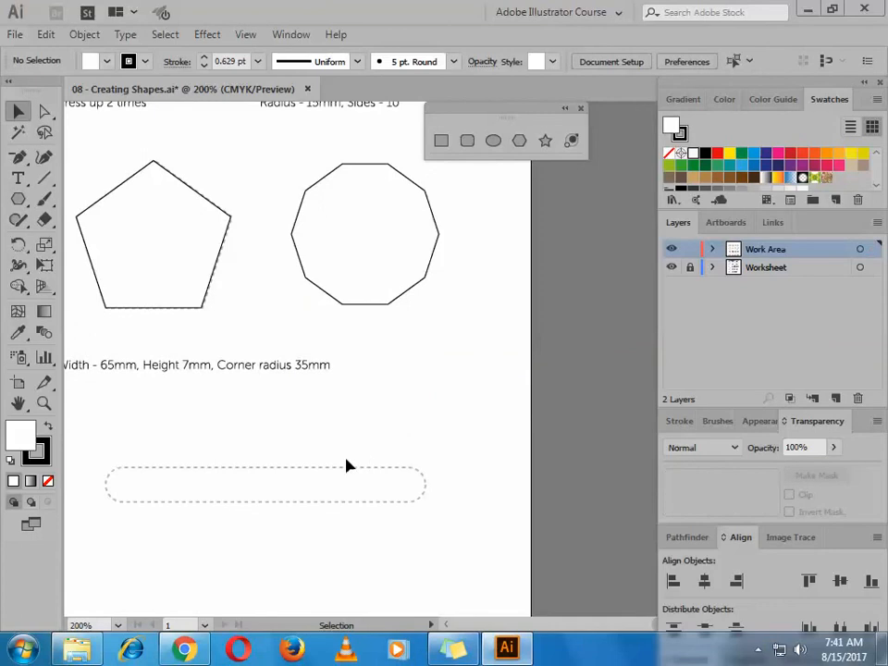
key(space)
drag(347, 466, 557, 373)
drag(149, 396, 339, 409)
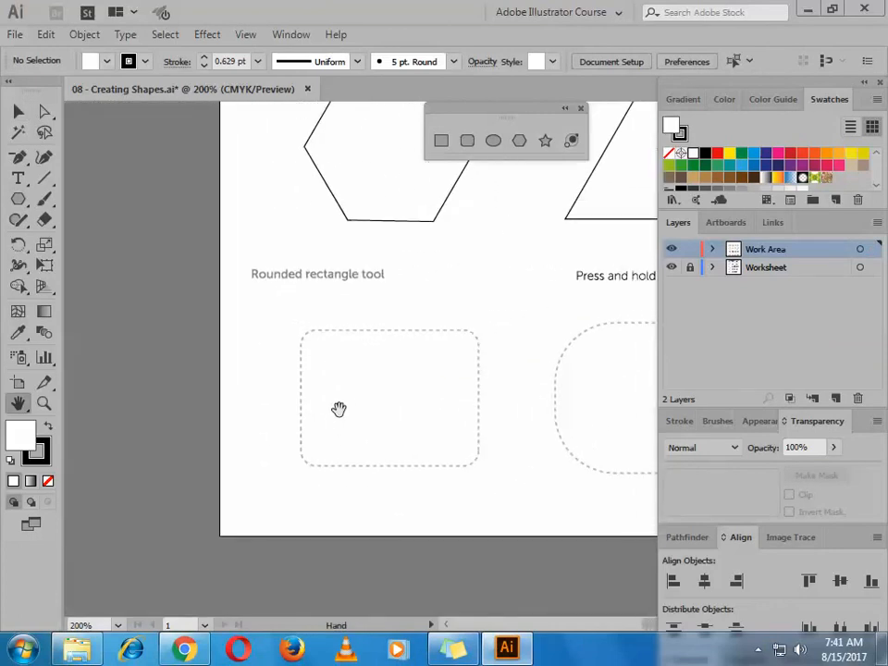
click(467, 146)
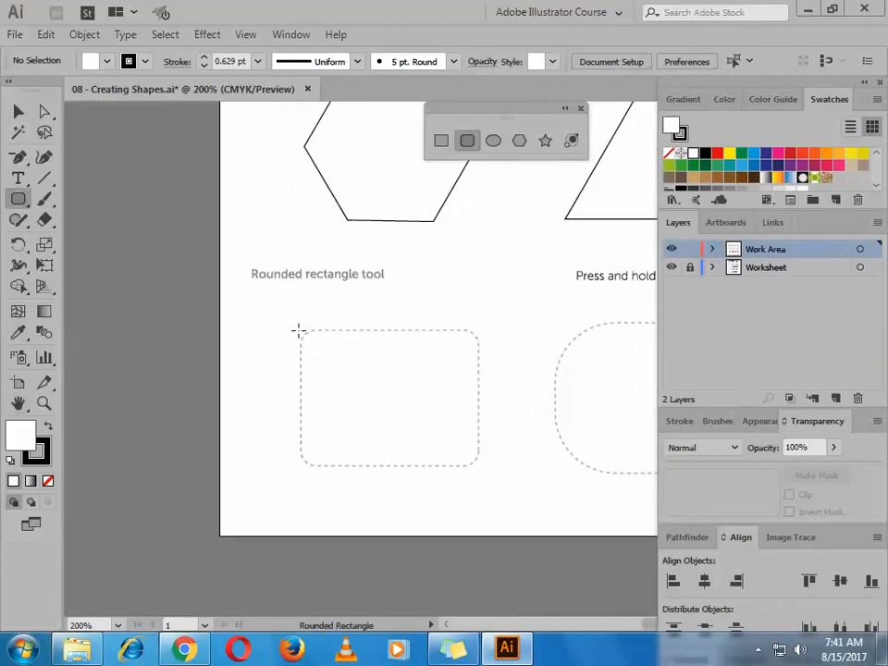
drag(298, 330, 480, 465)
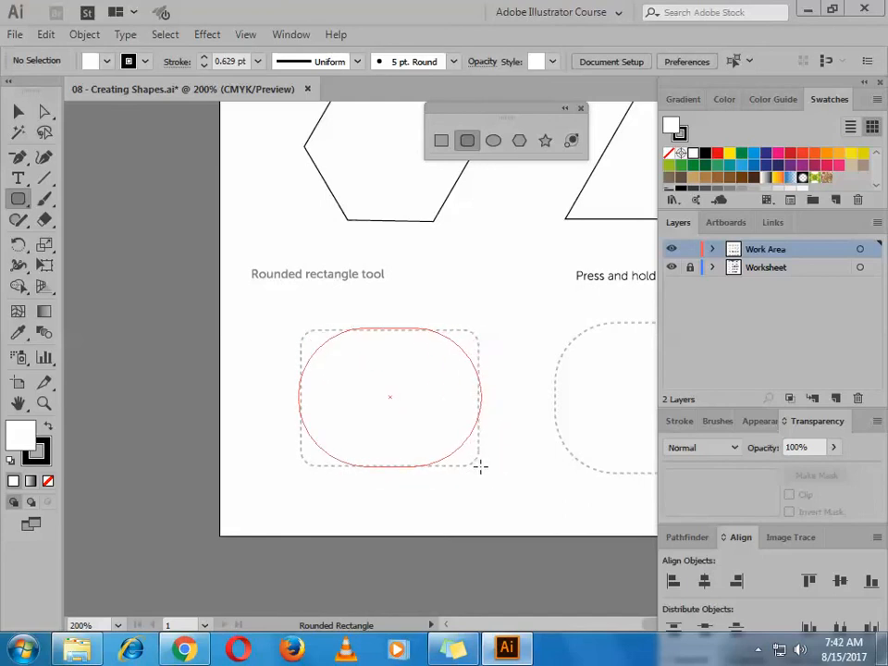
drag(480, 466, 478, 465)
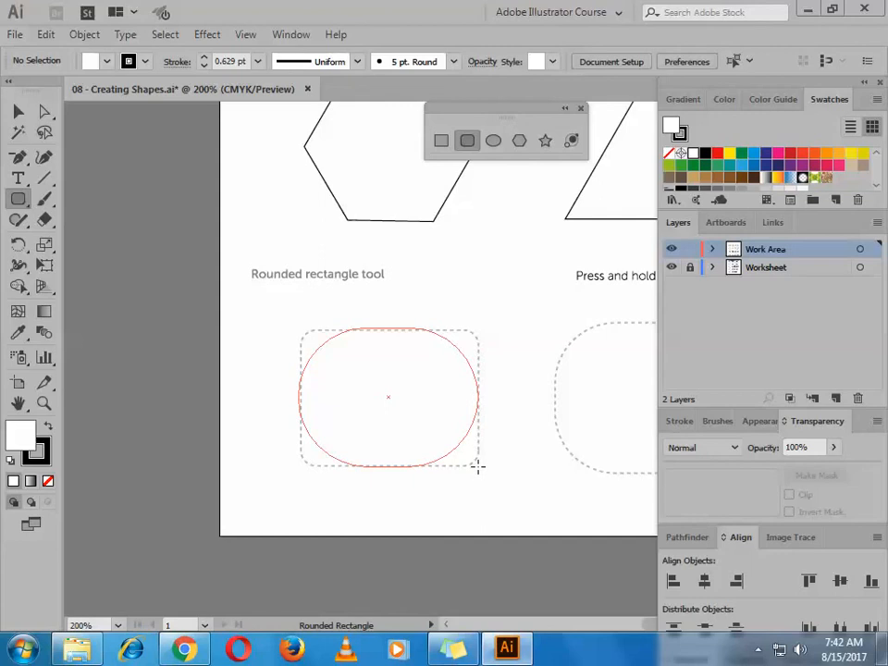
mouse_move(478, 465)
mouse_down()
mouse_move(470, 466)
mouse_move(531, 497)
mouse_move(446, 446)
mouse_move(447, 427)
mouse_move(497, 447)
mouse_move(549, 430)
mouse_move(499, 430)
mouse_move(482, 470)
mouse_move(455, 458)
mouse_move(384, 468)
mouse_move(456, 475)
mouse_move(469, 435)
mouse_up()
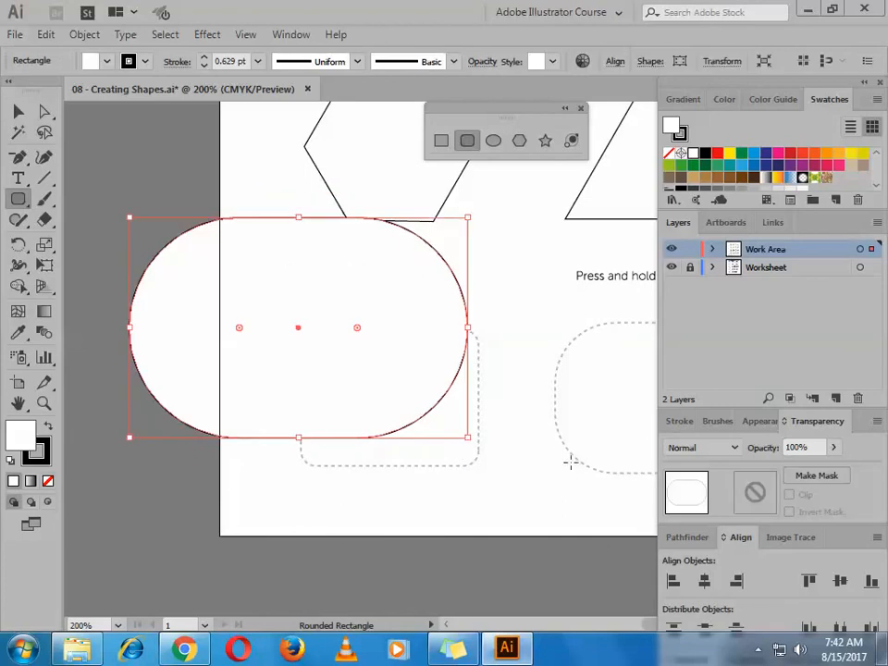
key(ctrl+z)
click(757, 650)
click(773, 560)
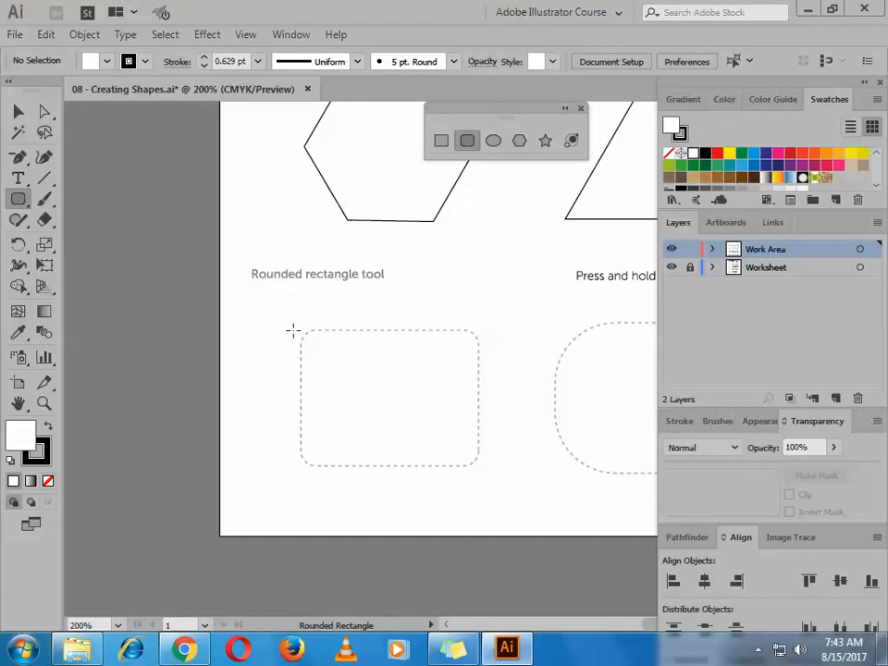
drag(297, 326, 477, 464)
Step: Draw a rounded rectangle about 38.8 by 31 mm with about 10.9 mm corner radius over the "Press and hold up" outline, and deselect it
key(space)
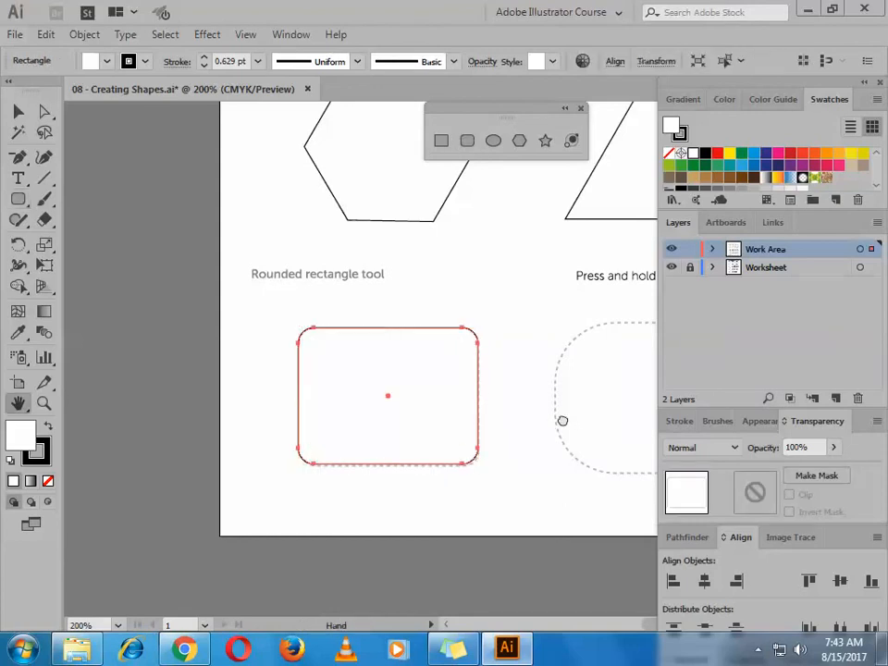
drag(562, 420, 458, 443)
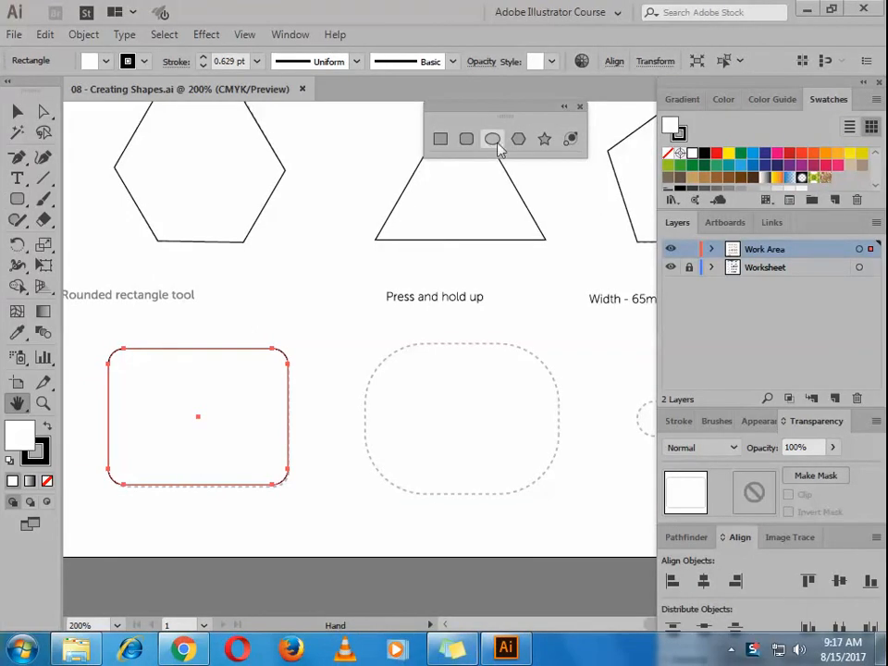
click(467, 140)
mouse_move(369, 343)
mouse_down()
mouse_move(560, 490)
mouse_move(552, 496)
mouse_up()
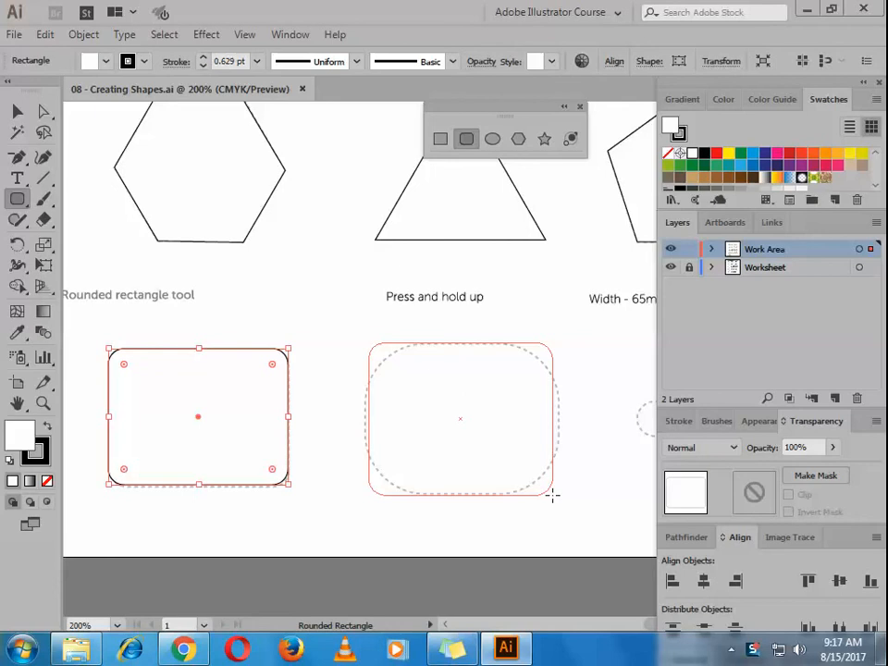
drag(552, 496, 559, 495)
key(Up)
key(Up)
key(Up)
key(Up)
key(Up)
key(Up)
key(Up)
key(Up)
key(Up)
key(Down)
key(Down)
key(Down)
key(Down)
key(Left)
key(Left)
key(space)
drag(595, 415, 179, 318)
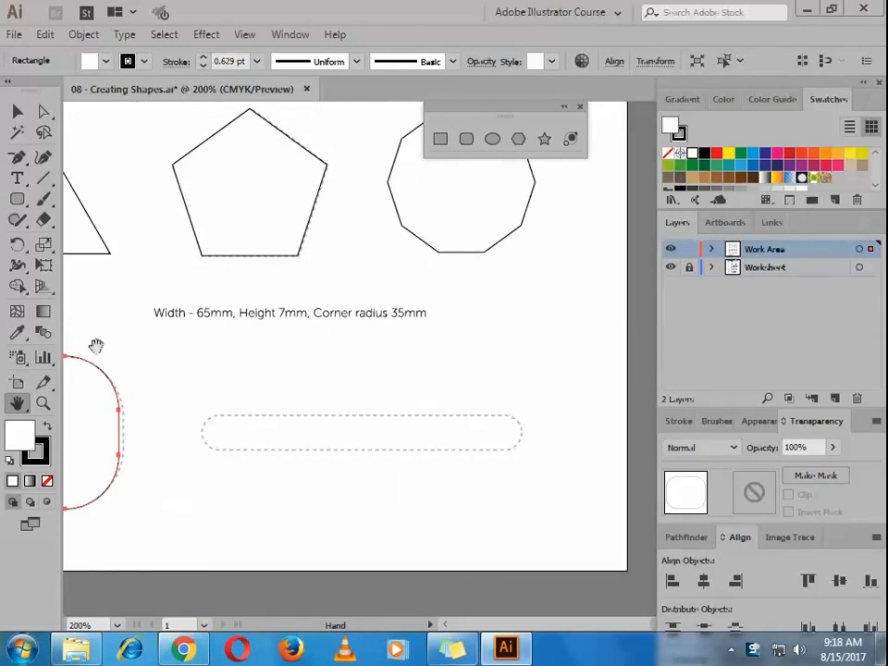
click(500, 361)
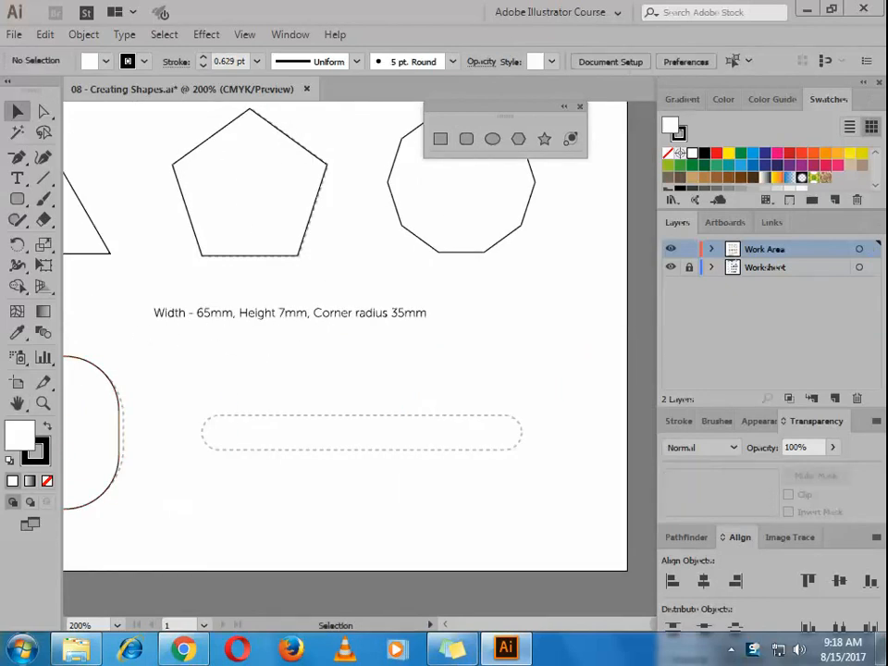
Step: Create a rounded rectangle 65 mm wide and 7 mm high with a 35 mm corner radius near the last dashed outline
click(17, 202)
click(262, 369)
drag(517, 232, 575, 234)
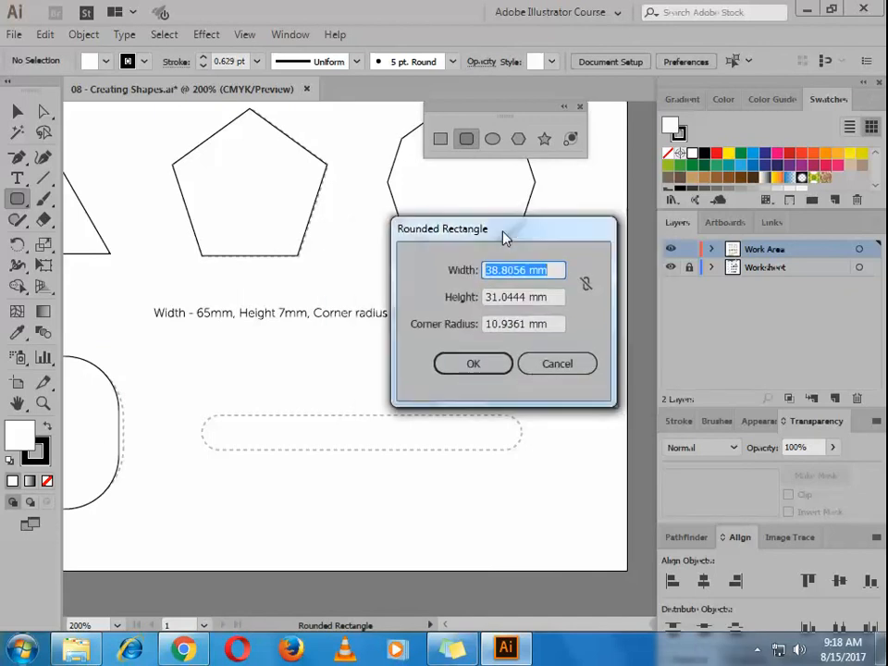
text(65)
key(Tab)
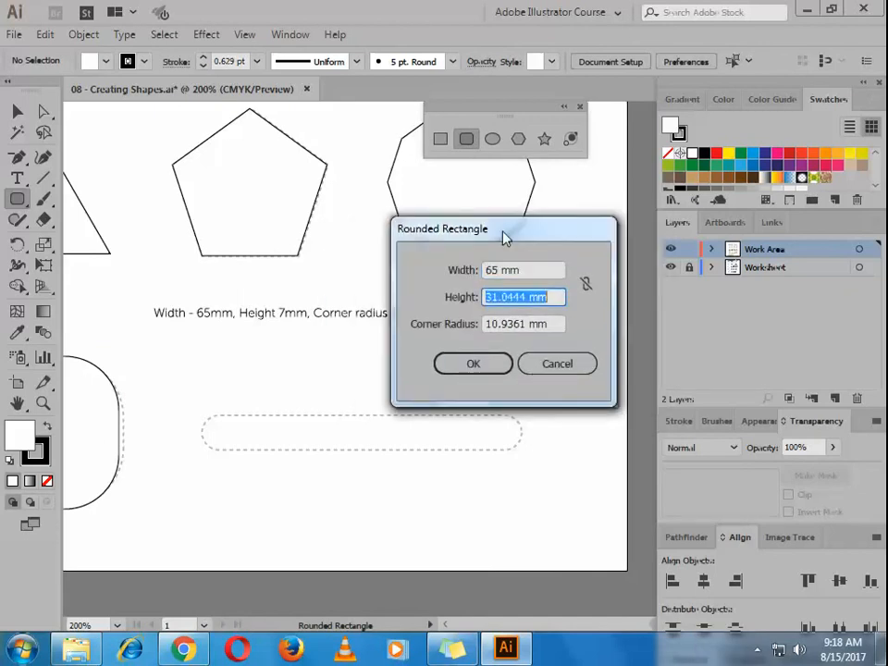
text(7)
key(Tab)
drag(504, 238, 379, 417)
text(35)
click(343, 546)
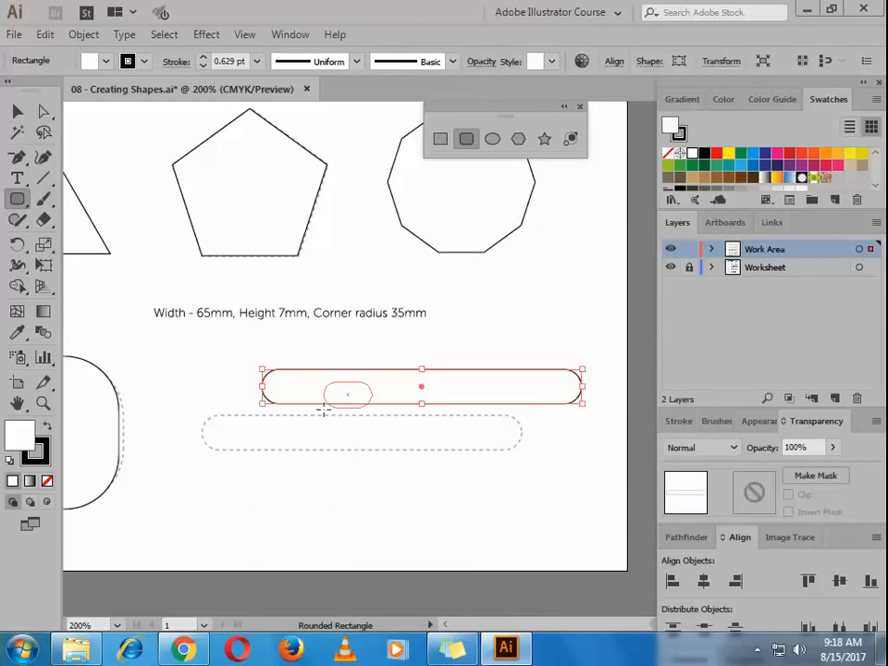
Step: Move the 65 by 7 mm rounded rectangle onto the last dashed outline and deselect it with the whole worksheet in view
key(v)
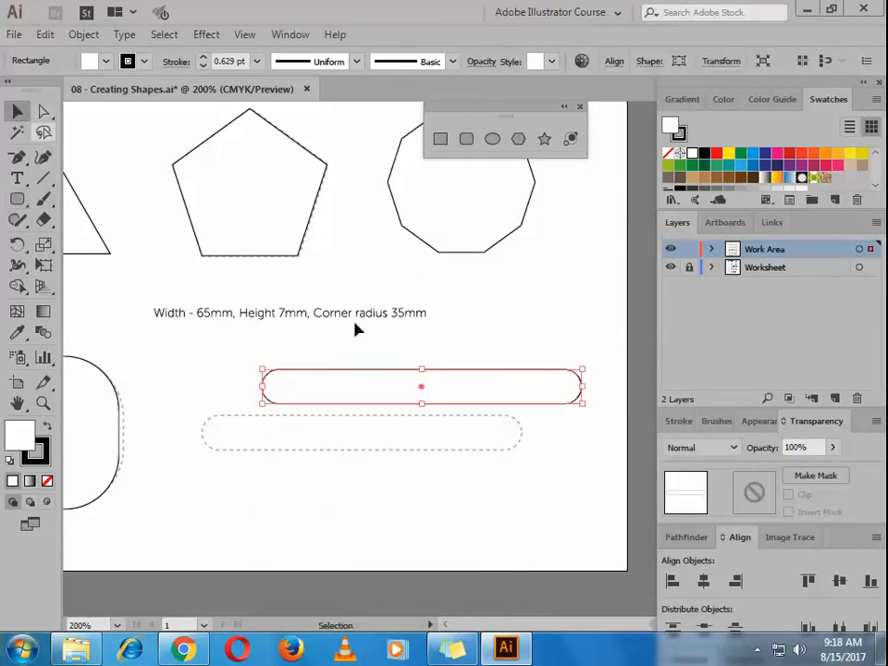
drag(432, 390, 370, 438)
key(z)
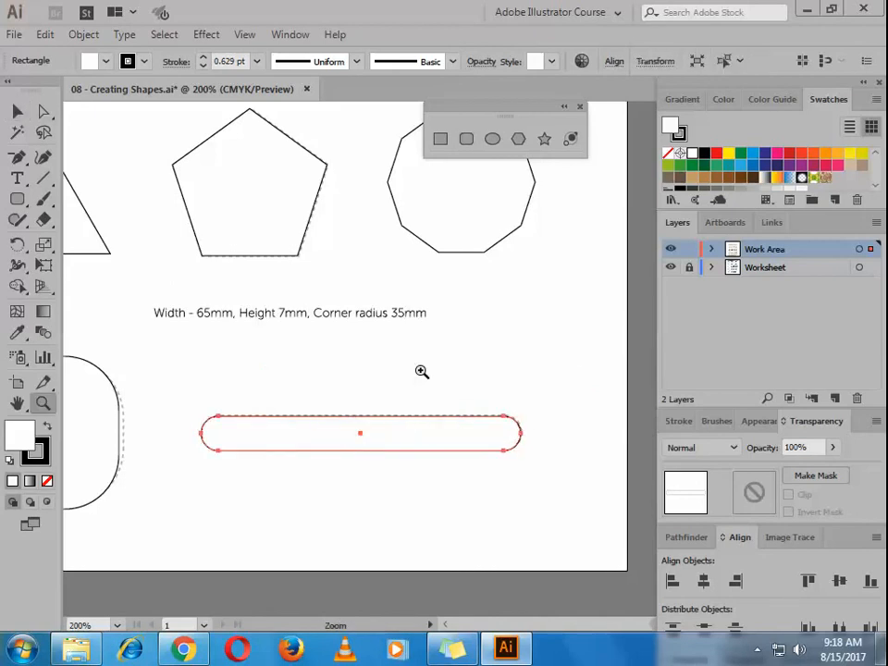
alt+click(417, 364)
alt+click(416, 364)
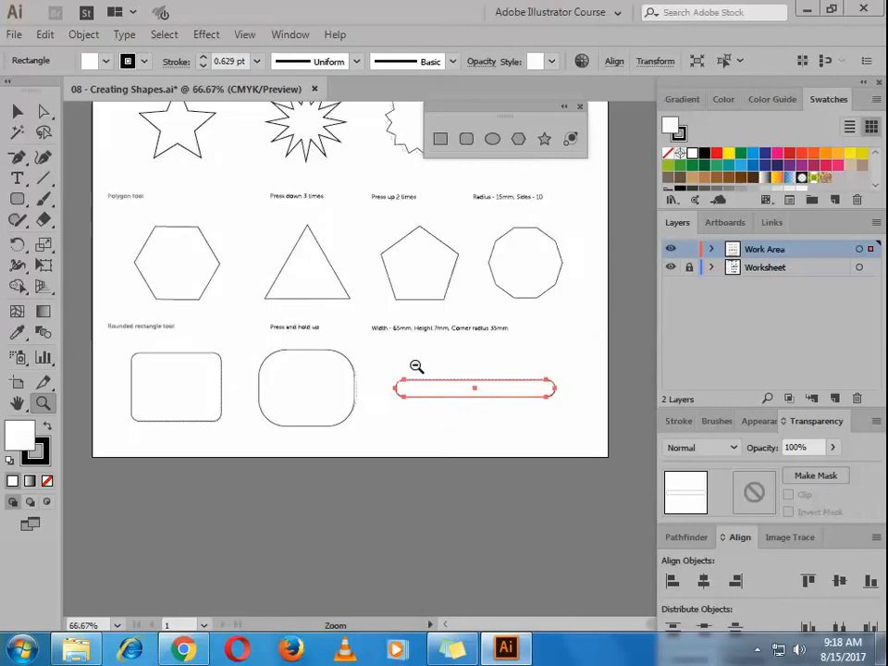
alt+click(440, 452)
scroll(453, 455, up, 4)
scroll(546, 416, down, 2)
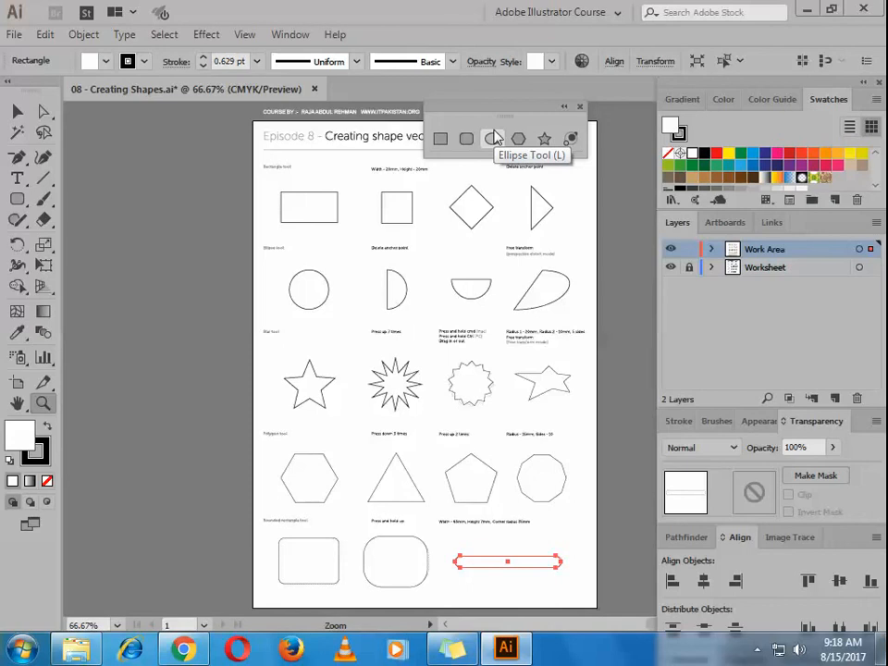
click(17, 111)
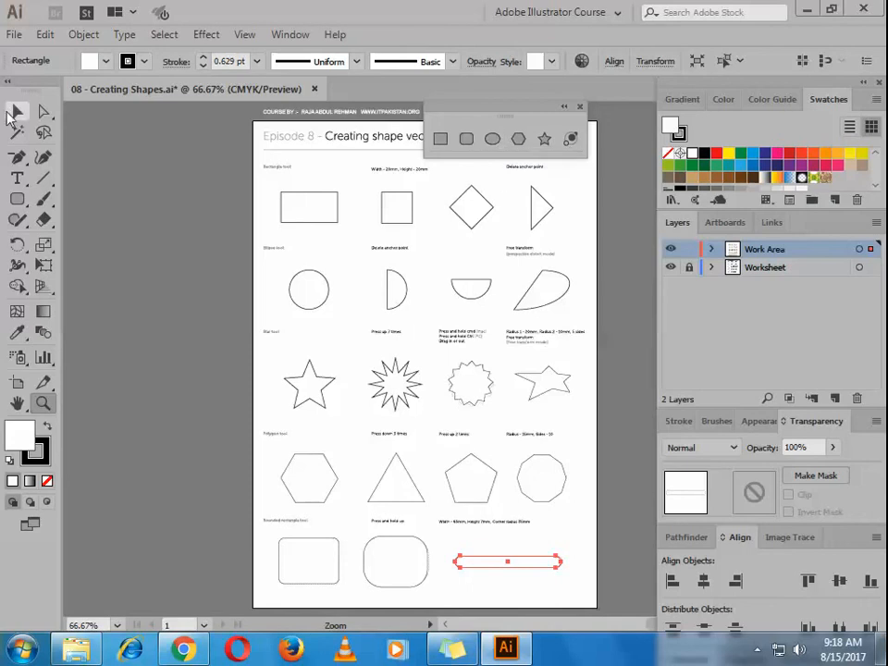
click(601, 521)
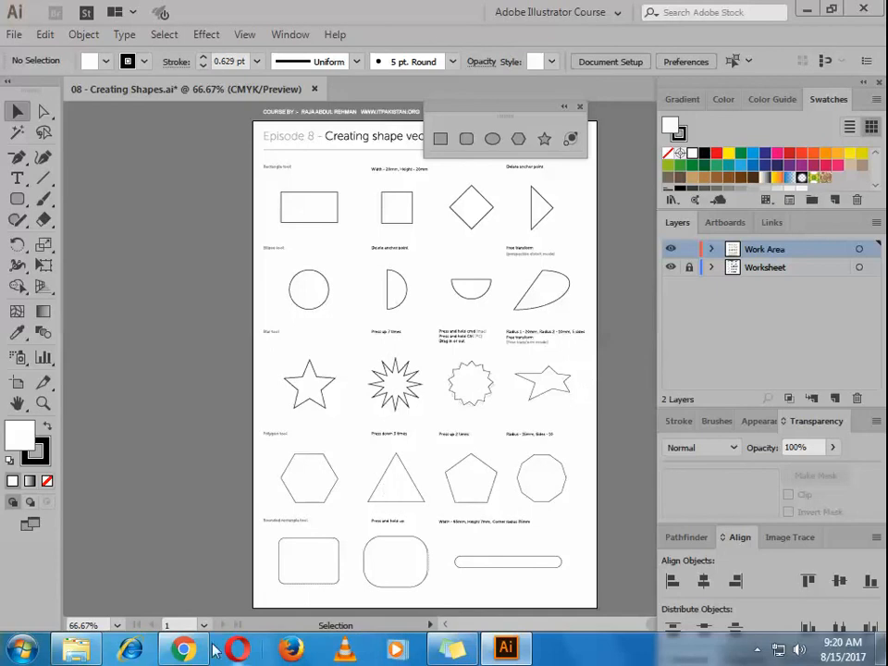
click(183, 648)
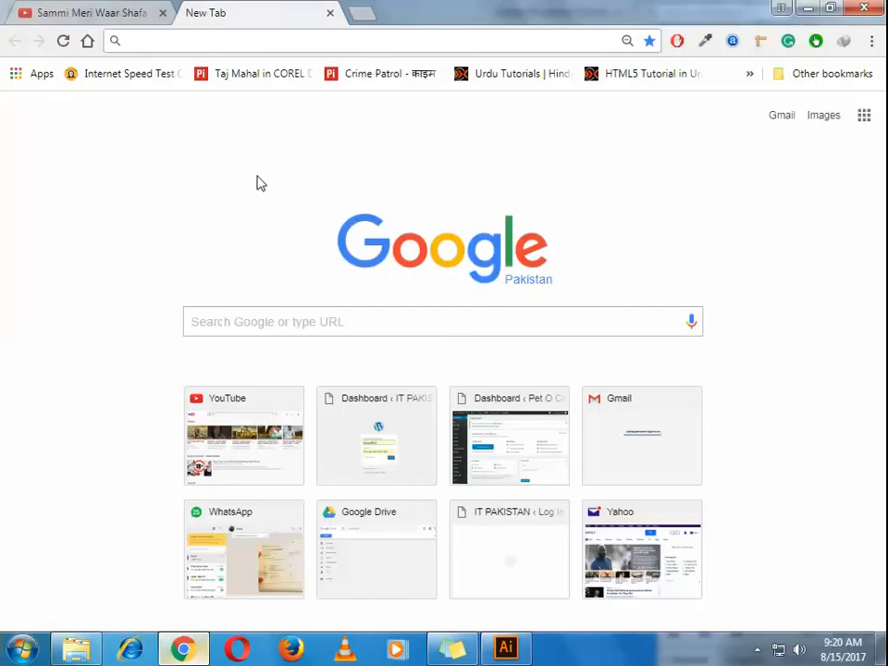
click(807, 8)
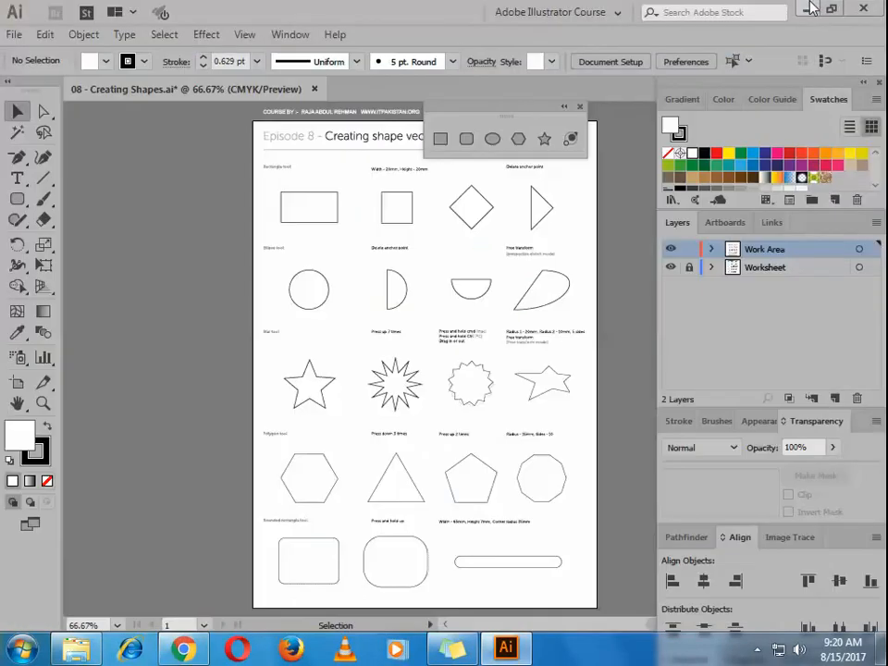
Step: Move the floating shape tools panel off the worksheet so that it no longer covers the heading
drag(502, 111, 176, 130)
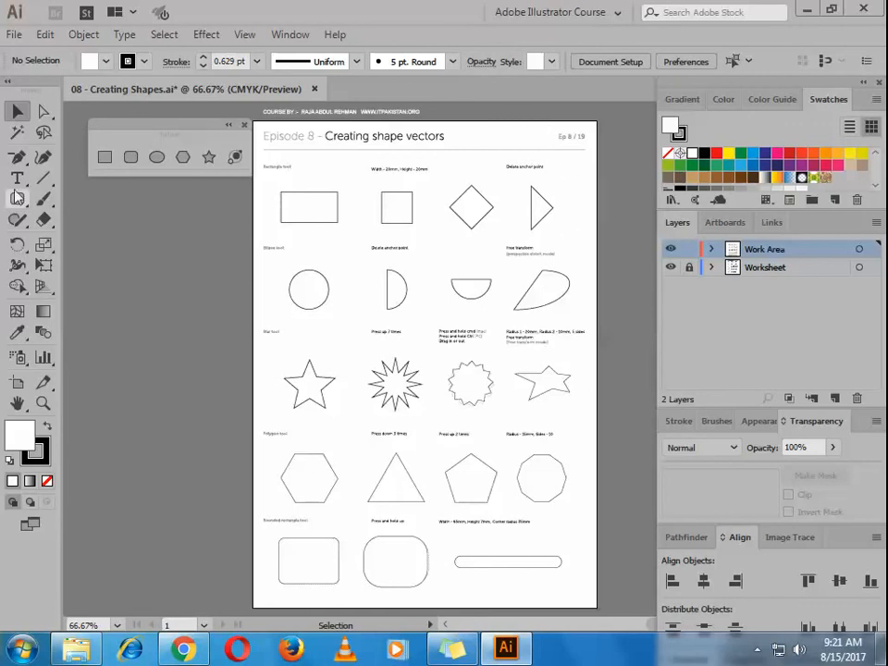
drag(17, 158, 69, 158)
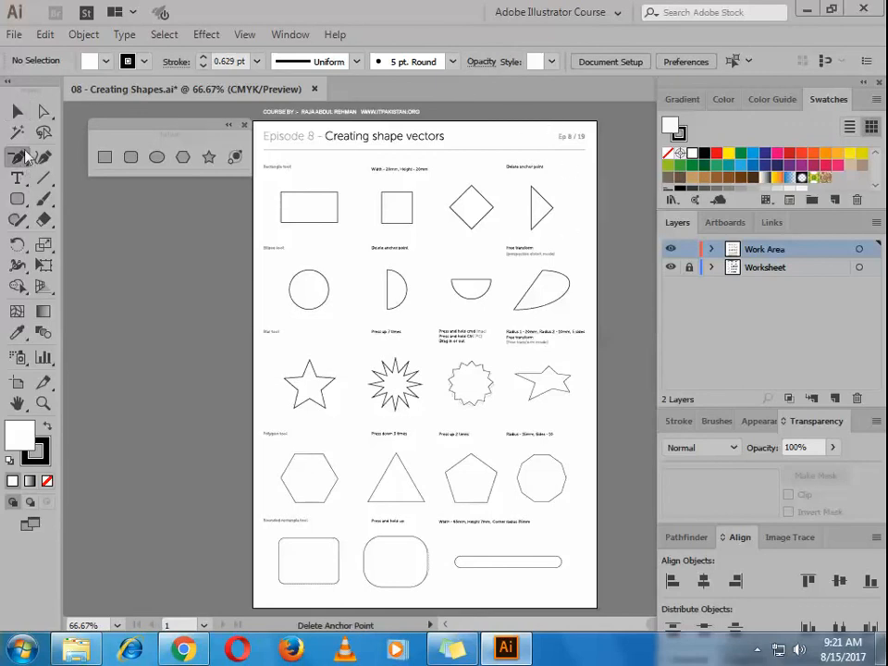
click(22, 160)
click(17, 111)
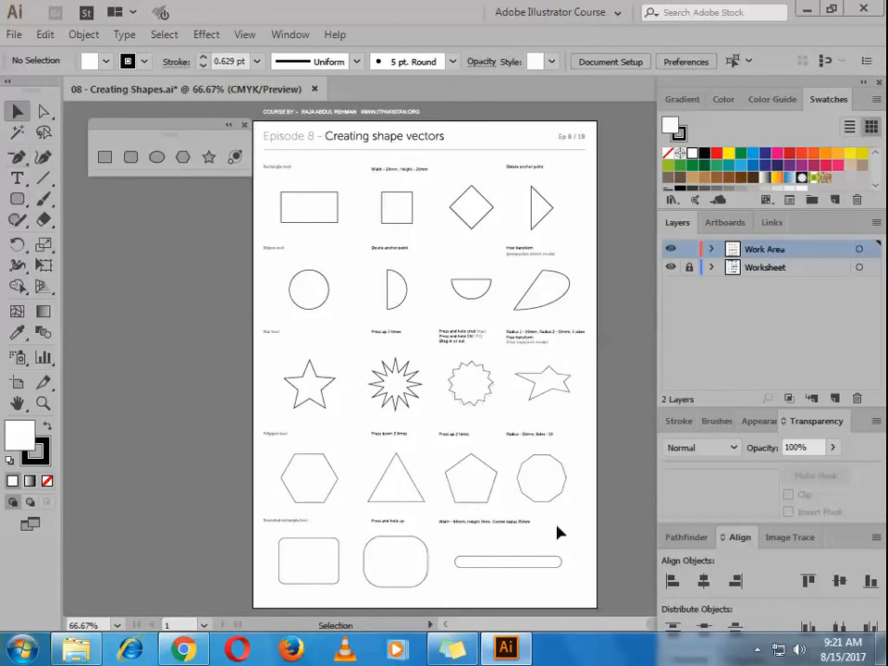